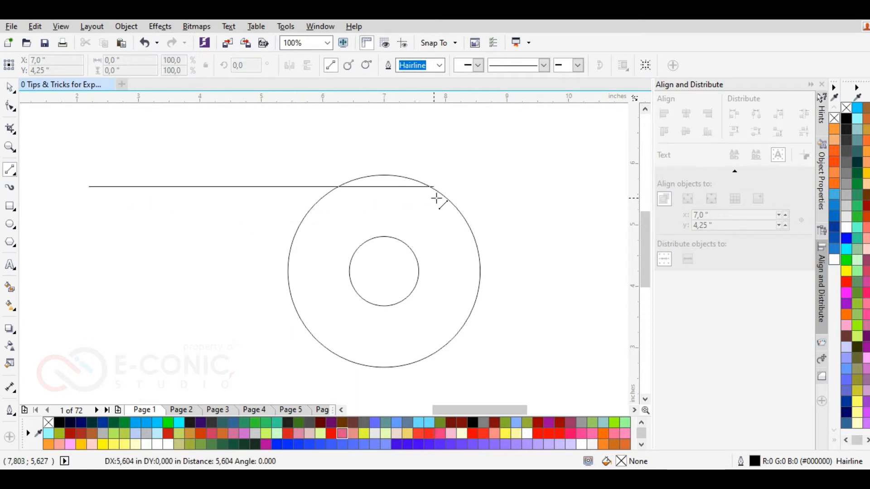
- Finish the horizontal line and centre it on the page so that it runs through the middle of both circles
{"action": "left_click", "coordinate": [8, 86]}
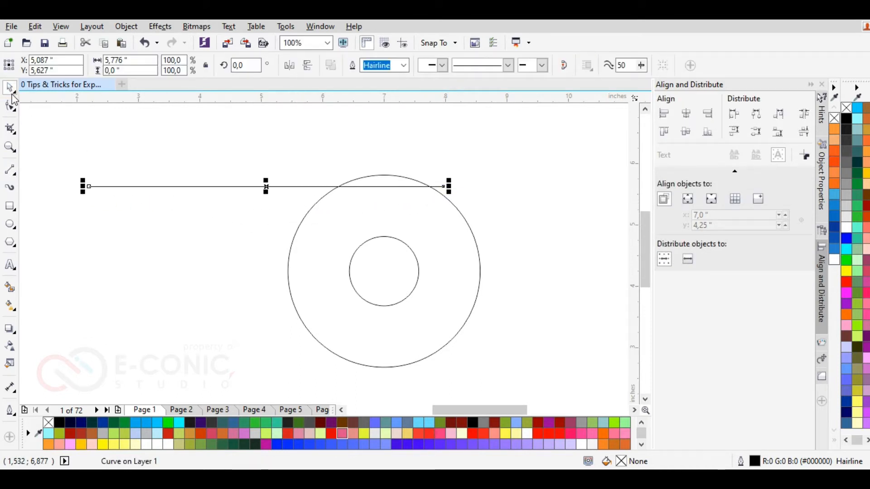
{"action": "key", "text": "p"}
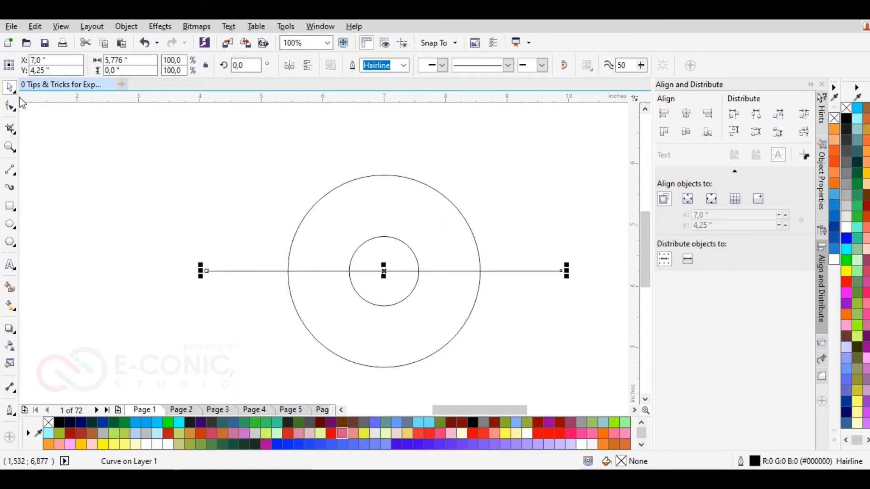
{"action": "left_click", "coordinate": [332, 218]}
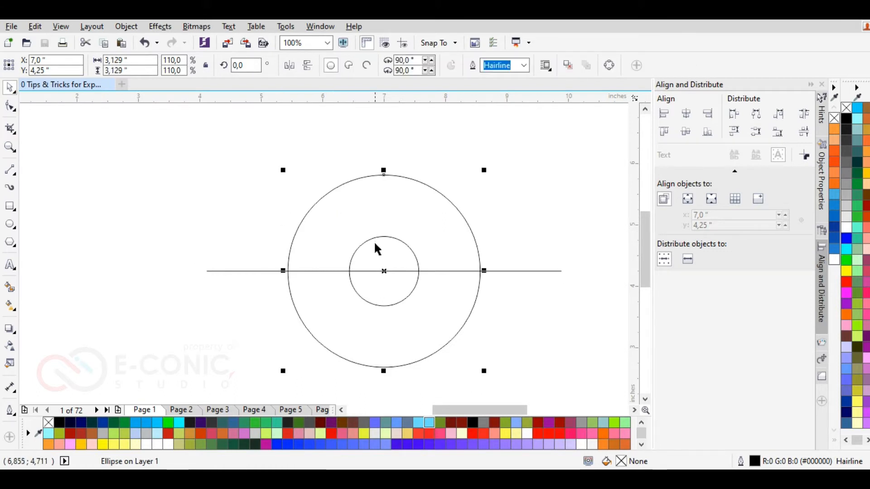
{"action": "left_click", "coordinate": [258, 225]}
- Make an enlarged copy of the inner circle, about 2.36 in wide, and move it left until its right edge meets the inner circle's
{"action": "left_click", "coordinate": [354, 254]}
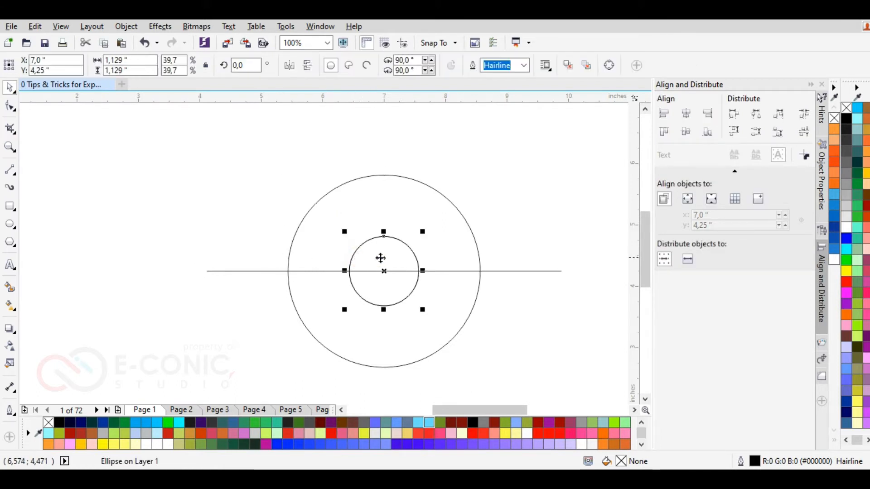
{"action": "left_click_drag", "start_coordinate": [421, 233], "coordinate": [484, 219]}
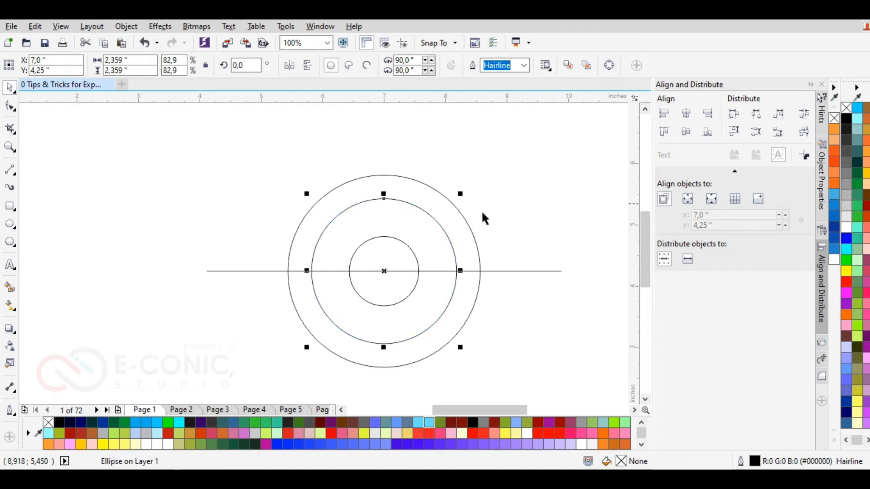
{"action": "scroll", "coordinate": [425, 277], "scroll_direction": "up", "scroll_amount": 1}
{"action": "left_click_drag", "start_coordinate": [488, 278], "coordinate": [414, 277]}
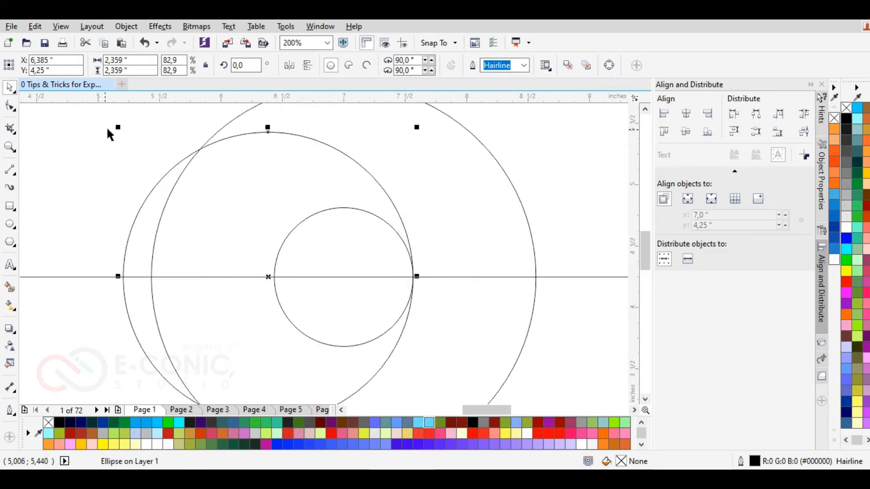
- Resize the medium circle to about 2.14 in, spanning from the outer circle's left edge to the inner circle's right edge
{"action": "left_click_drag", "start_coordinate": [117, 127], "coordinate": [131, 128]}
{"action": "left_click_drag", "start_coordinate": [401, 277], "coordinate": [413, 278]}
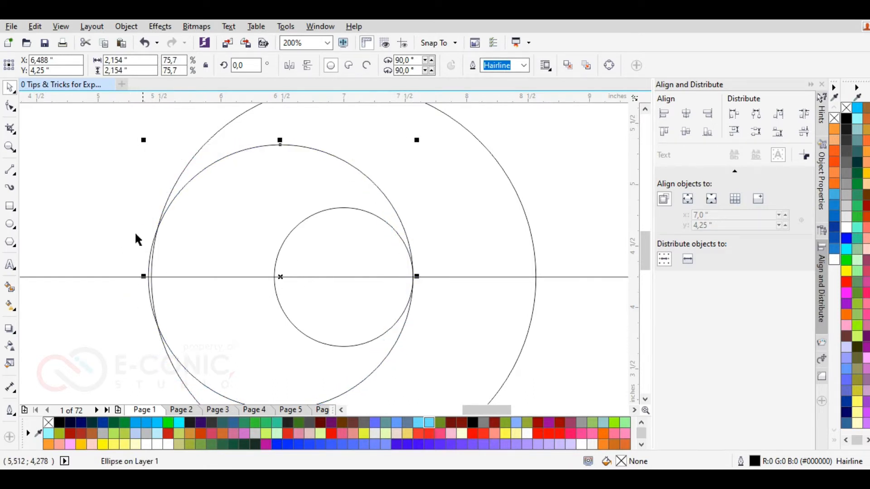
{"action": "left_click_drag", "start_coordinate": [143, 141], "coordinate": [145, 143]}
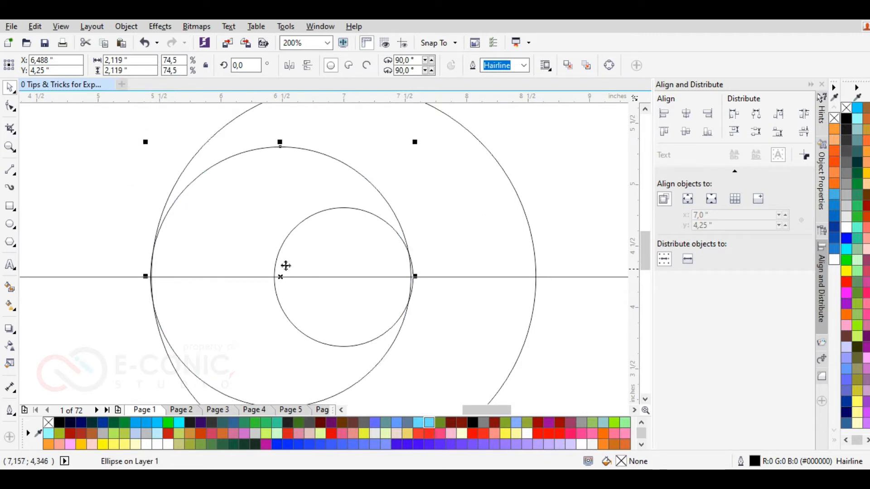
{"action": "key", "text": "ctrl+z"}
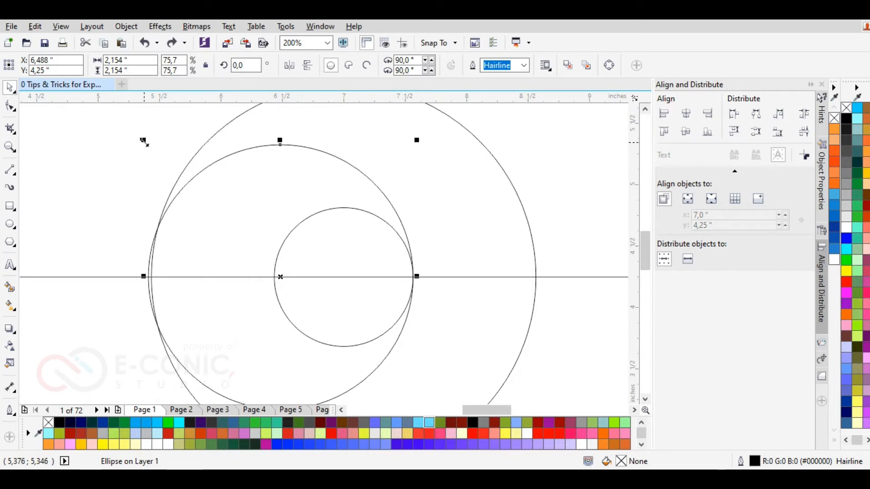
{"action": "left_click_drag", "start_coordinate": [144, 141], "coordinate": [148, 143]}
{"action": "key", "text": "ctrl+d"}
{"action": "key", "text": "ctrl+z"}
{"action": "left_click", "coordinate": [213, 215]}
{"action": "left_click", "coordinate": [109, 171]}
- Outline the medium circle in orange and place a copy between the inner circle's left edge and the outer circle's right edge
{"action": "left_click", "coordinate": [222, 190]}
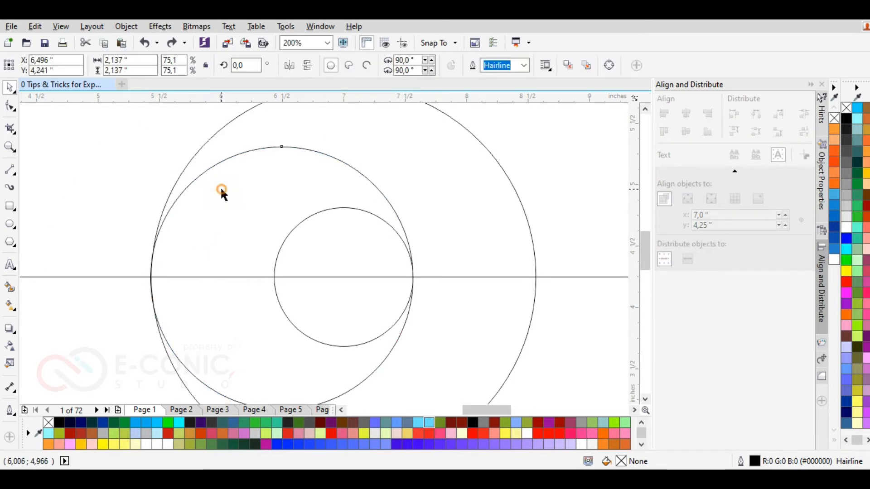
{"action": "right_click", "coordinate": [834, 162]}
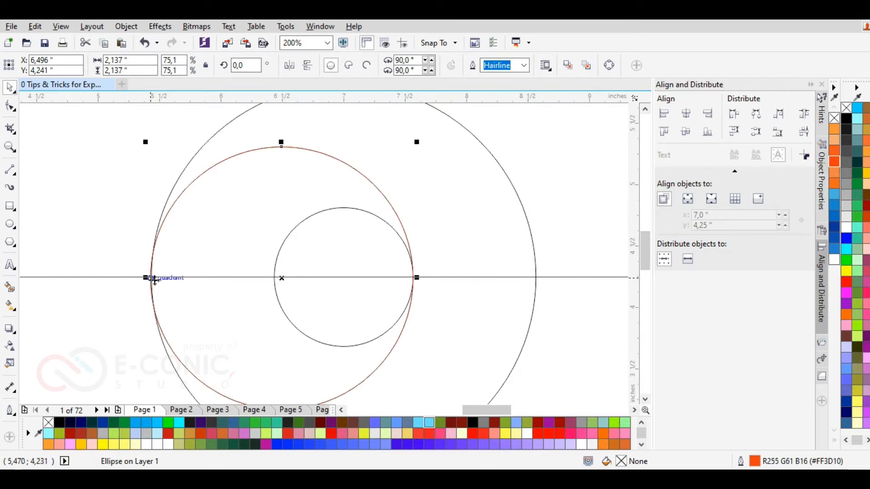
{"action": "left_click_drag", "start_coordinate": [149, 276], "coordinate": [270, 278]}
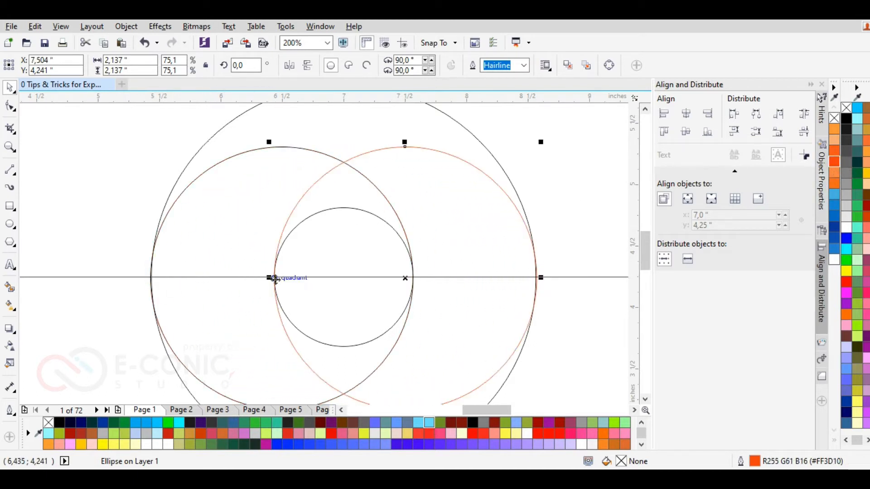
- Outline the left medium circle in orange and colour the horizontal line blue
{"action": "left_click", "coordinate": [179, 200]}
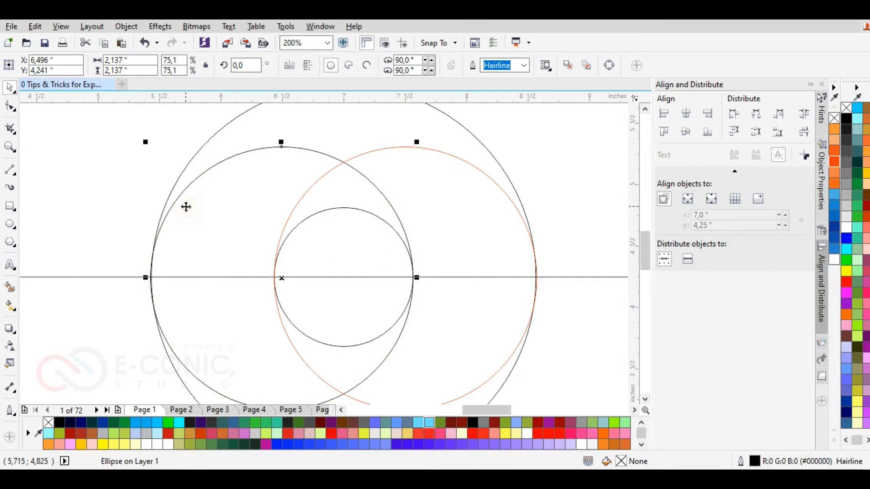
{"action": "right_click", "coordinate": [834, 162]}
{"action": "left_click", "coordinate": [616, 277]}
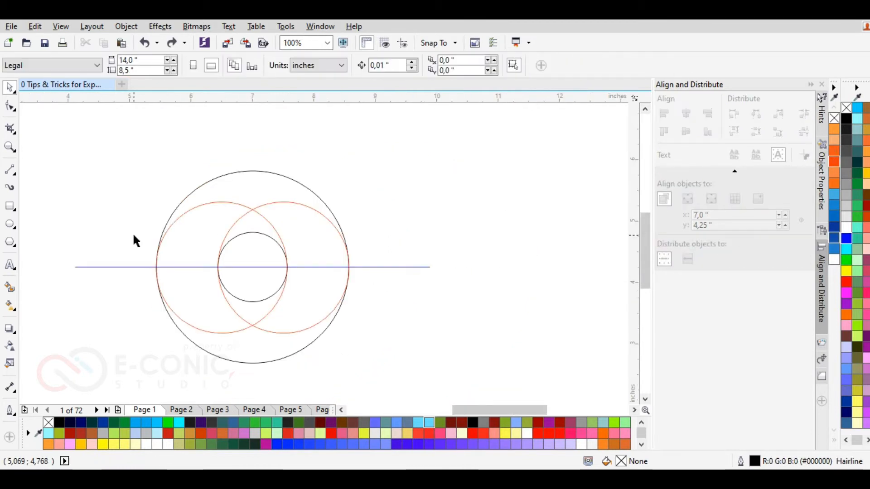
- Make a right triangle below the line from a square about 1.17 in wide, converting it to curves and deleting its lower-right node
{"action": "left_click", "coordinate": [10, 207]}
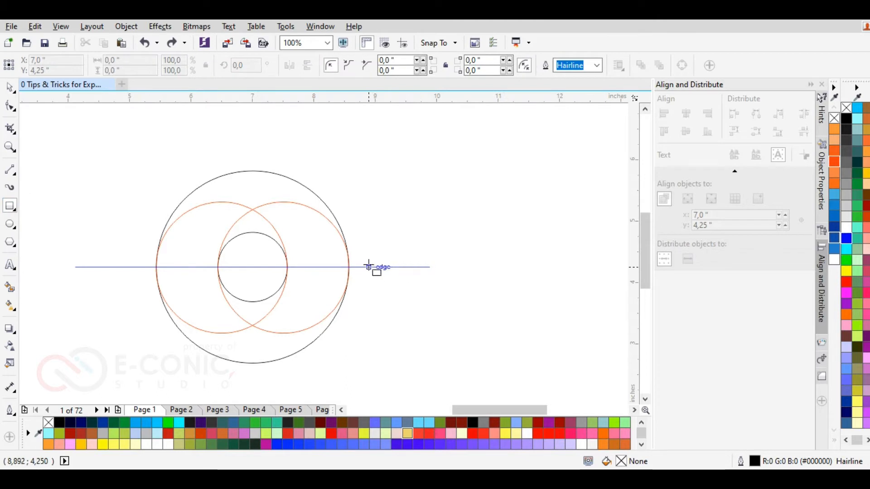
{"action": "left_click_drag", "start_coordinate": [358, 267], "coordinate": [430, 338]}
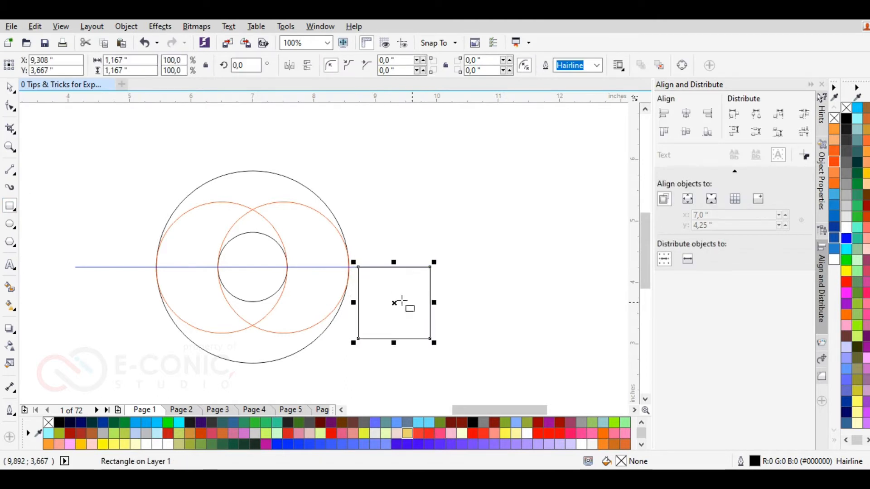
{"action": "left_click", "coordinate": [10, 106]}
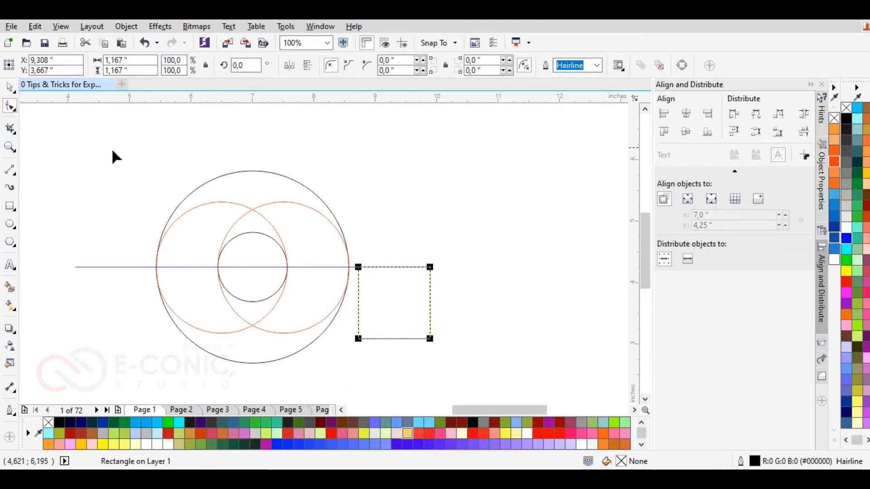
{"action": "key", "text": "ctrl+q"}
{"action": "double_click", "coordinate": [430, 338]}
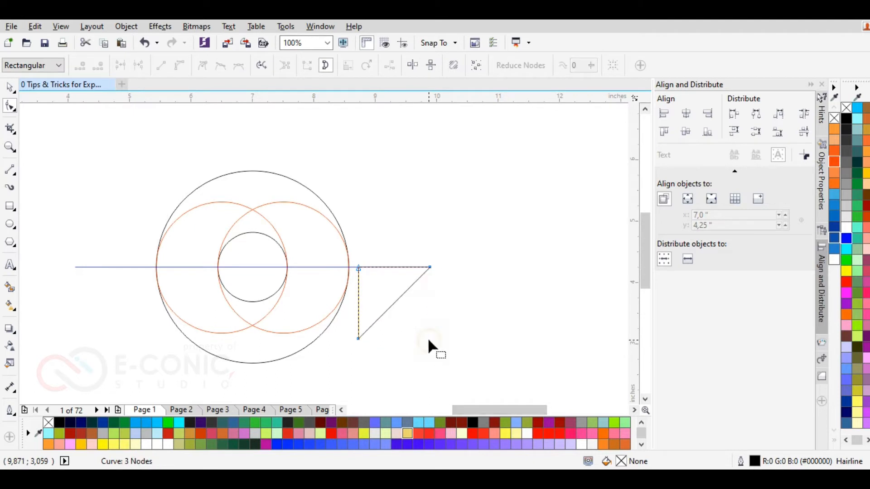
{"action": "left_click", "coordinate": [10, 87]}
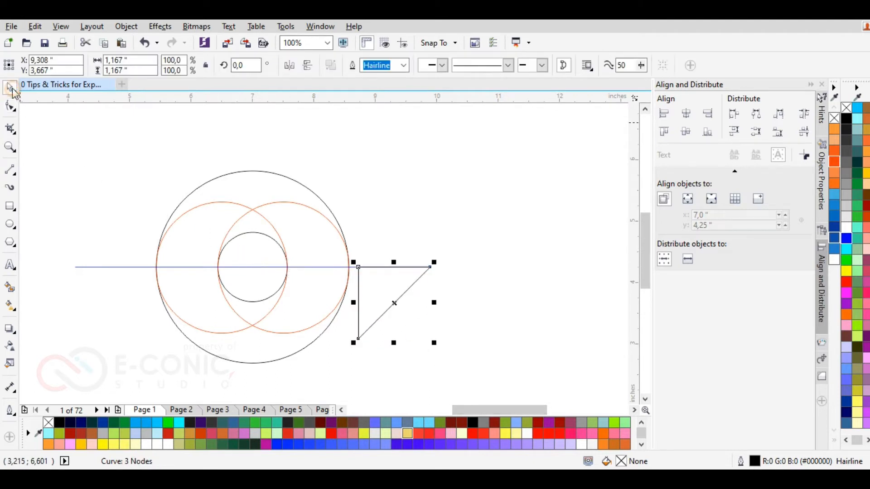
- Move the triangle's right-angle corner to the outer circle's left edge and enlarge the triangle to about 1.37 in
{"action": "scroll", "coordinate": [346, 272], "scroll_direction": "up", "scroll_amount": 3}
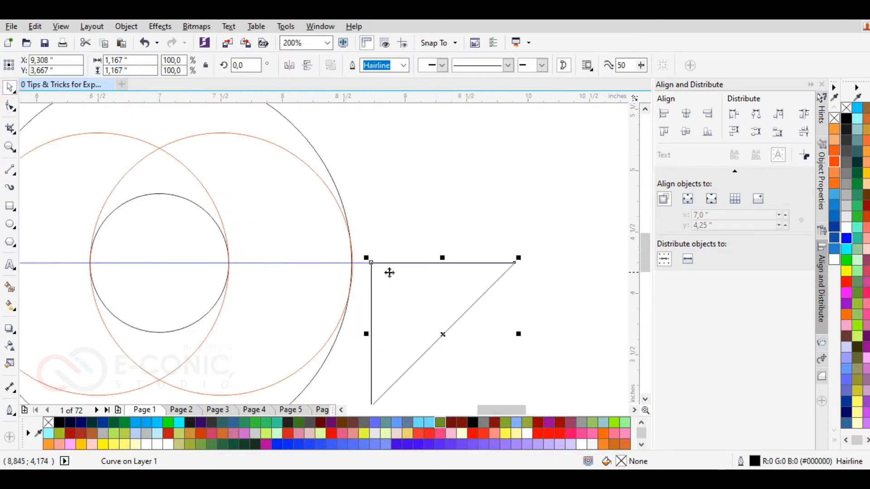
{"action": "scroll", "coordinate": [388, 272], "scroll_direction": "down", "scroll_amount": 3}
{"action": "left_click_drag", "start_coordinate": [385, 270], "coordinate": [183, 269]}
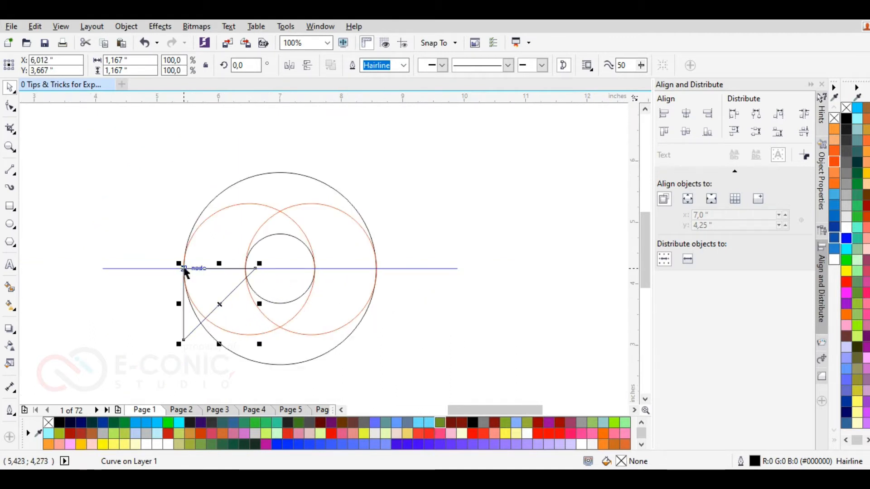
{"action": "left_click_drag", "start_coordinate": [258, 345], "coordinate": [275, 363]}
- Snap the triangle's corner precisely onto the intersection of the outer circle's left edge and the horizontal line
{"action": "scroll", "coordinate": [157, 268], "scroll_direction": "up", "scroll_amount": 5}
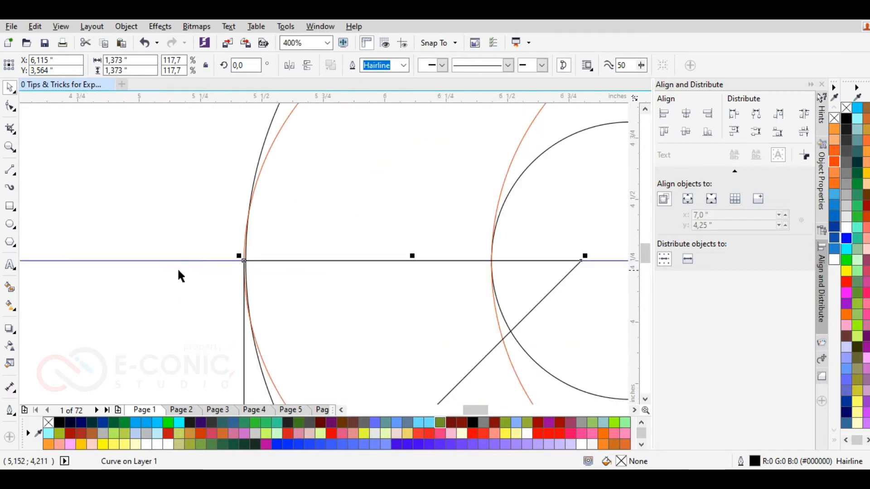
{"action": "scroll", "coordinate": [262, 254], "scroll_direction": "up", "scroll_amount": 1}
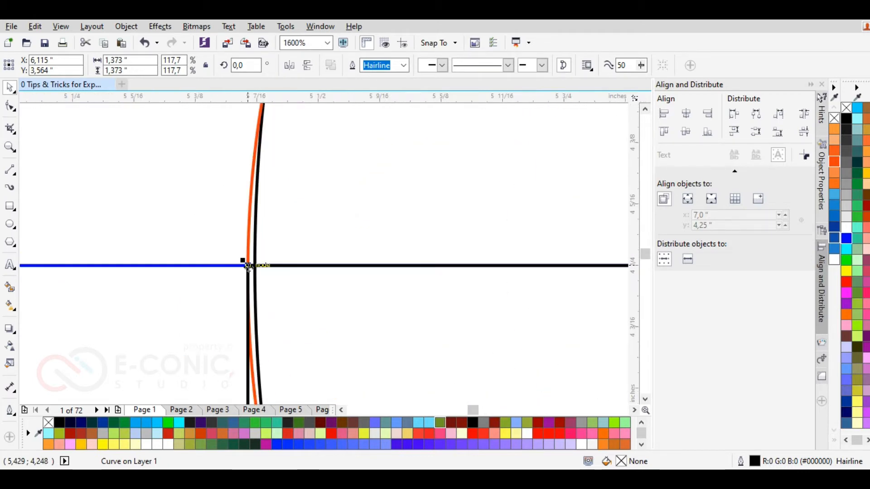
{"action": "left_click_drag", "start_coordinate": [247, 265], "coordinate": [255, 266]}
{"action": "scroll", "coordinate": [157, 238], "scroll_direction": "down", "scroll_amount": 1}
{"action": "scroll", "coordinate": [158, 237], "scroll_direction": "down", "scroll_amount": 2}
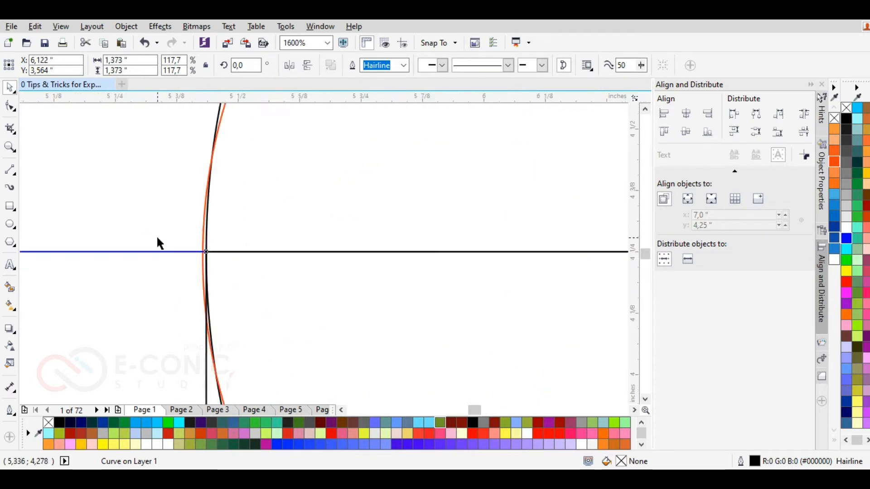
{"action": "scroll", "coordinate": [226, 269], "scroll_direction": "down", "scroll_amount": 1}
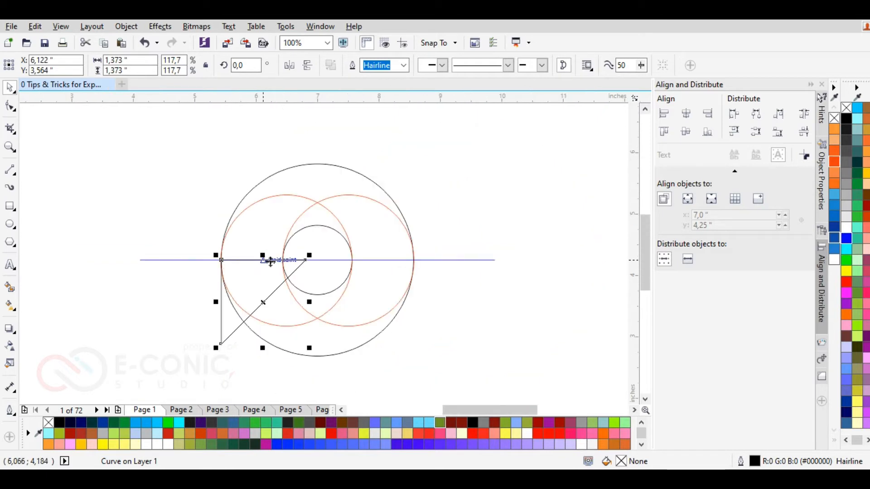
- Enlarge the triangle to about 1.42 in, keeping its right-angle corner on the outer circle's left edge
{"action": "left_click_drag", "start_coordinate": [307, 349], "coordinate": [319, 353]}
{"action": "key", "text": "ctrl+z"}
{"action": "left_click", "coordinate": [223, 338]}
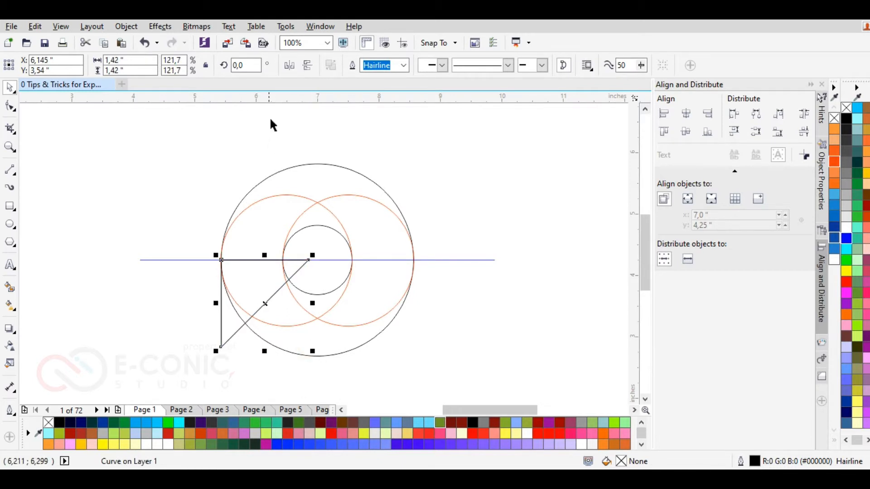
- Place a copy of the triangle, mirrored horizontally and vertically, above the line with its right-angle corner on the outer circle's right edge
{"action": "left_click", "coordinate": [288, 65]}
{"action": "left_click", "coordinate": [308, 65]}
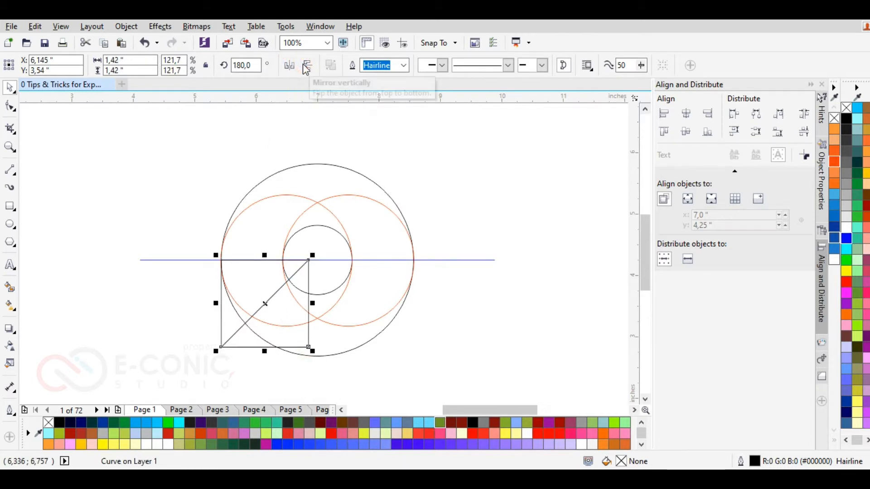
{"action": "left_click_drag", "start_coordinate": [309, 348], "coordinate": [392, 273]}
{"action": "scroll", "coordinate": [415, 261], "scroll_direction": "up", "scroll_amount": 5}
{"action": "scroll", "coordinate": [458, 290], "scroll_direction": "down", "scroll_amount": 3}
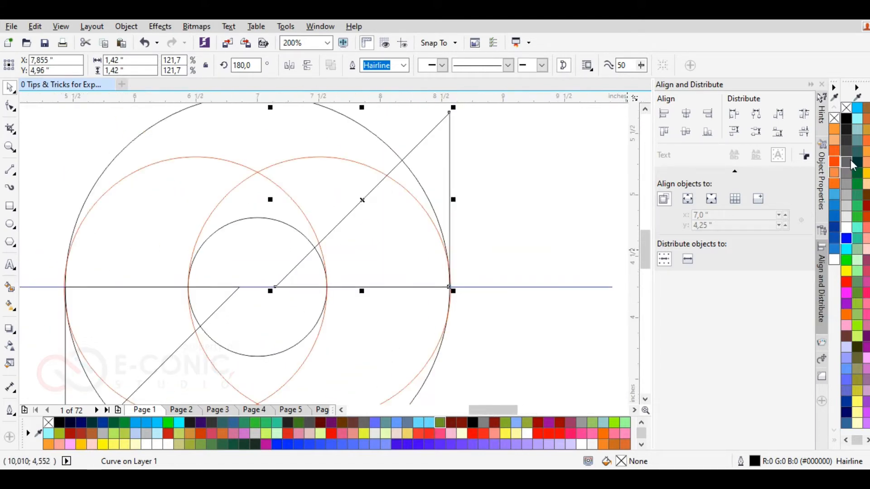
- Outline both triangles in dark green (#003333)
{"action": "left_click", "coordinate": [227, 299]}
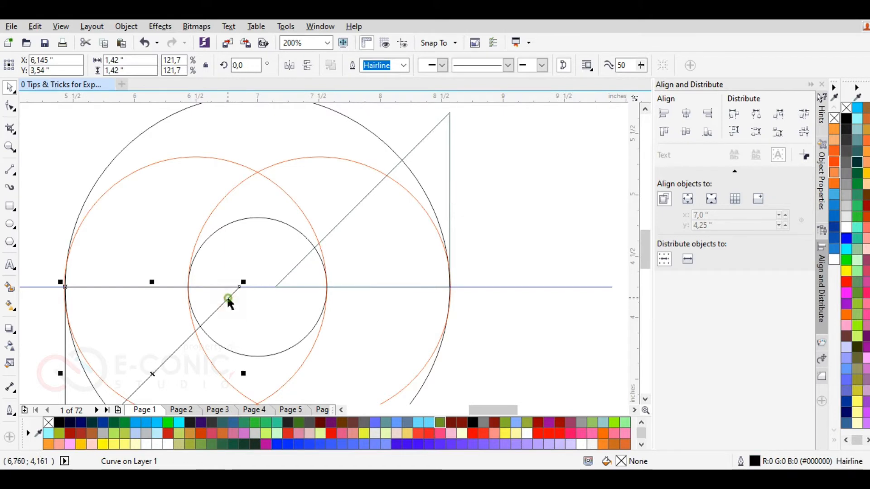
{"action": "right_click", "coordinate": [228, 299]}
{"action": "right_click", "coordinate": [857, 166]}
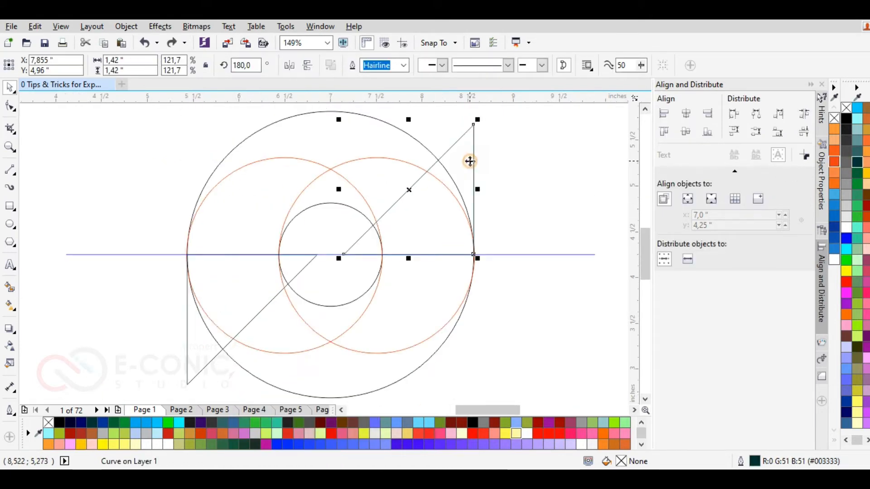
- Set the rotation centre of each triangle at the common centre of the inner and outer circles
{"action": "key", "text": "F10"}
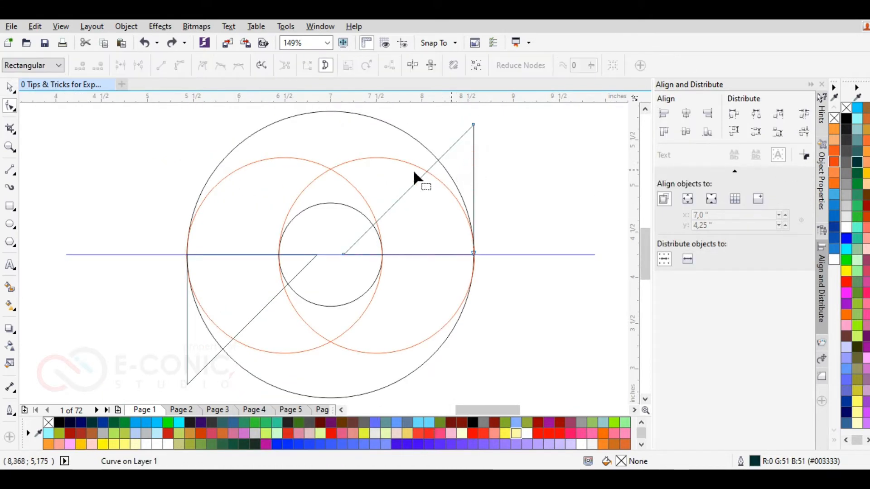
{"action": "key", "text": "space"}
{"action": "left_click", "coordinate": [406, 192]}
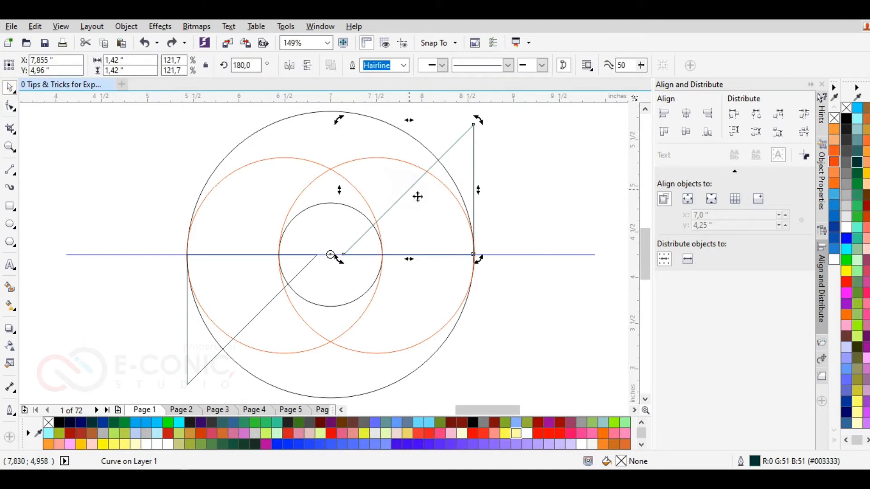
{"action": "left_click", "coordinate": [188, 345]}
{"action": "left_click", "coordinate": [195, 350]}
{"action": "left_click_drag", "start_coordinate": [317, 254], "coordinate": [330, 255]}
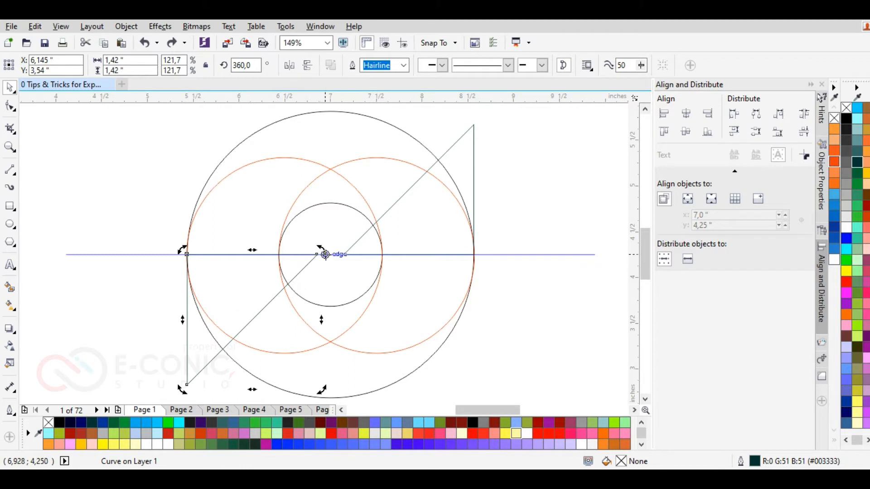
- Rotate the left triangle about 18° clockwise and the right triangle about 26° clockwise around the circles' centre
{"action": "left_click_drag", "start_coordinate": [185, 393], "coordinate": [142, 343]}
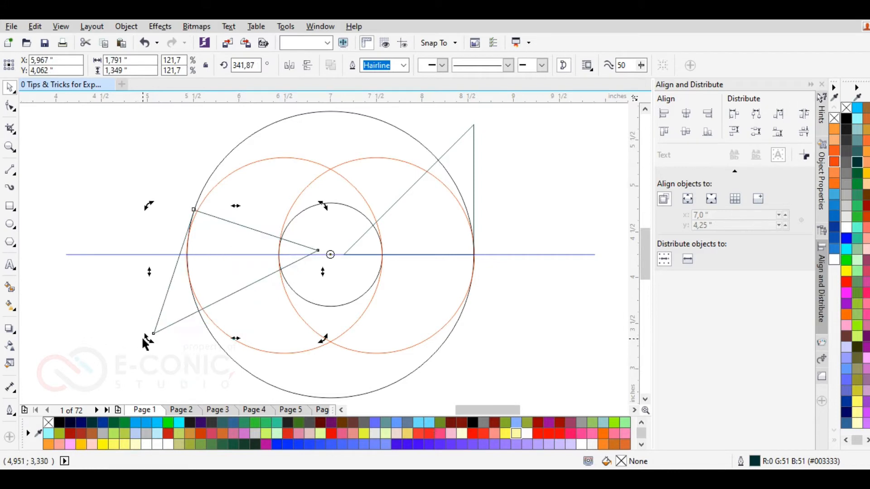
{"action": "left_click", "coordinate": [416, 219]}
{"action": "left_click", "coordinate": [415, 218]}
{"action": "left_click_drag", "start_coordinate": [477, 120], "coordinate": [516, 200]}
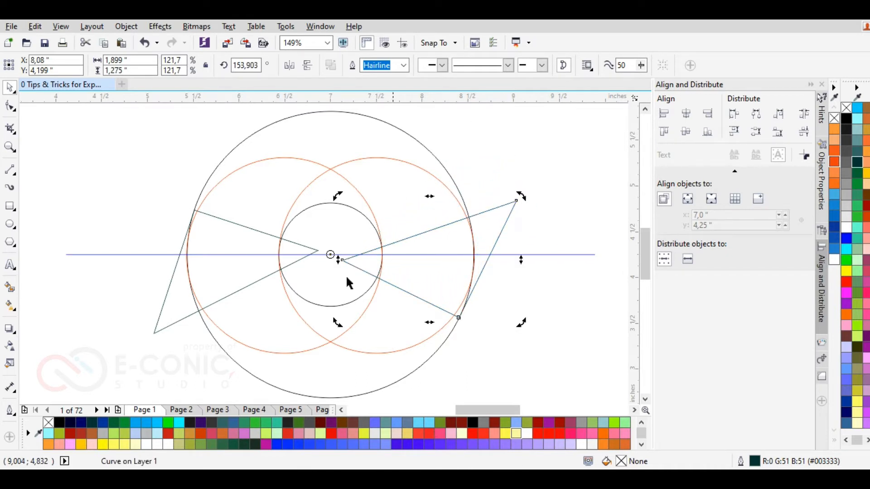
- Rotate the right triangle about 7° and the left triangle about 6° counter-clockwise around the circles' common centre
{"action": "left_click", "coordinate": [167, 321]}
{"action": "left_click", "coordinate": [486, 233]}
{"action": "left_click", "coordinate": [487, 233]}
{"action": "left_click_drag", "start_coordinate": [520, 321], "coordinate": [529, 303]}
{"action": "left_click", "coordinate": [174, 292]}
{"action": "left_click", "coordinate": [174, 293]}
{"action": "left_click_drag", "start_coordinate": [148, 205], "coordinate": [144, 224]}
{"action": "left_click", "coordinate": [151, 221]}
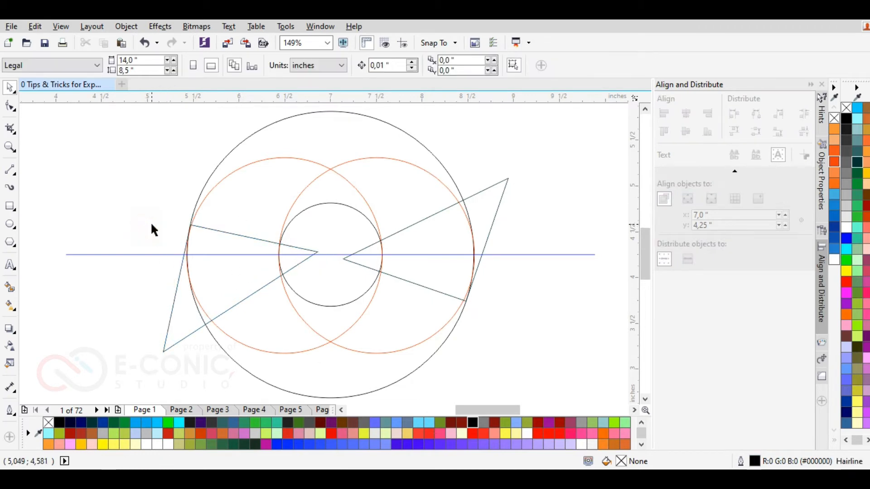
- Smart-fill both regions of the left orange circle above the inner circle and left triangle in blue-grey, and weld them into one shape
{"action": "left_click", "coordinate": [10, 287]}
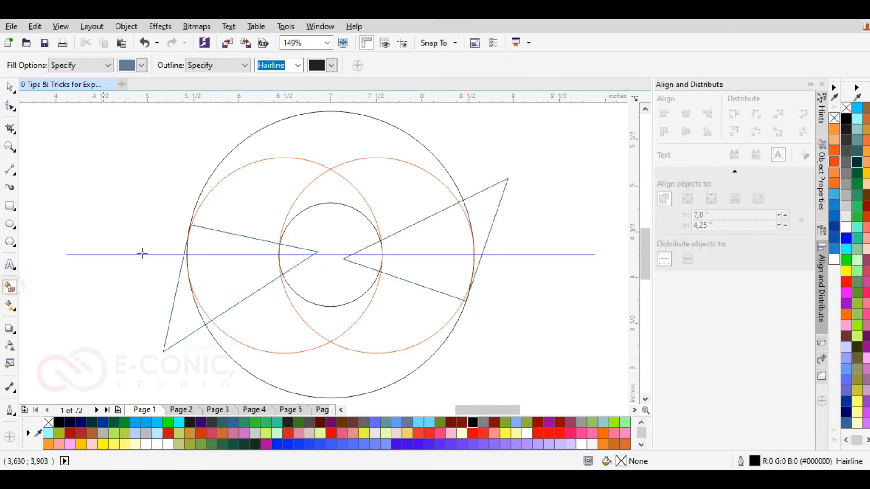
{"action": "left_click", "coordinate": [275, 192]}
{"action": "left_click", "coordinate": [316, 191]}
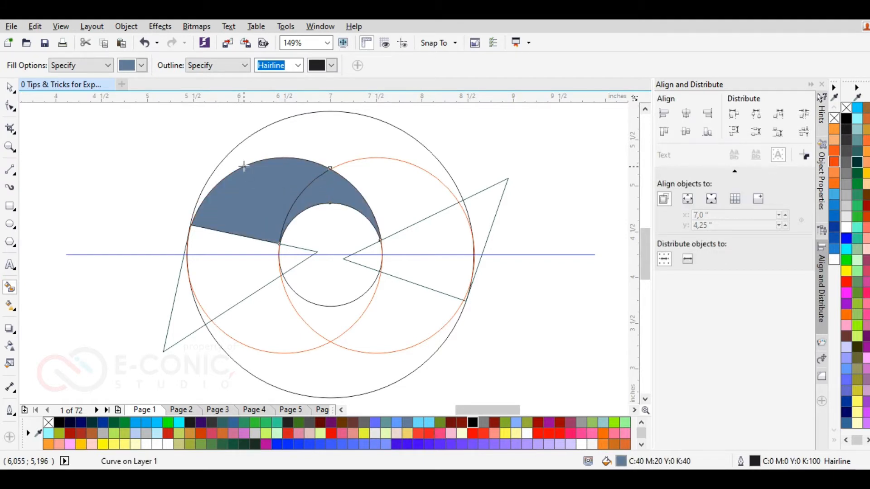
{"action": "left_click", "coordinate": [10, 86]}
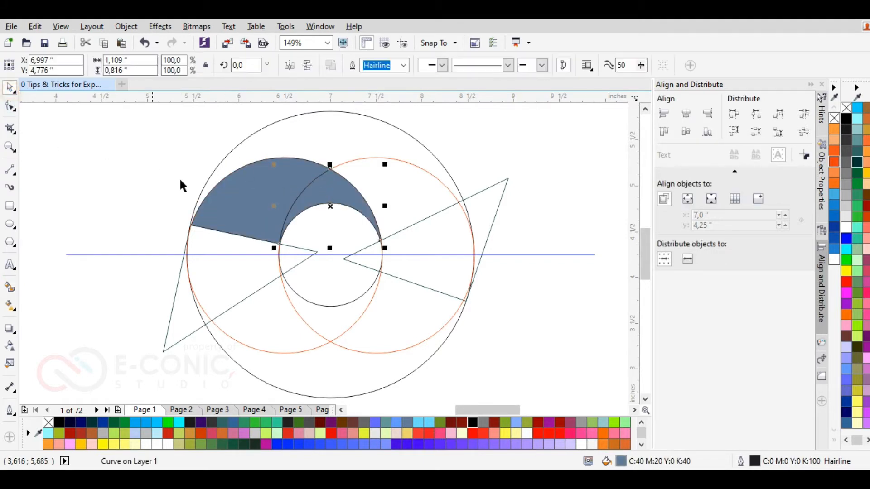
{"action": "left_click", "coordinate": [255, 212], "text": "shift"}
{"action": "left_click", "coordinate": [353, 65]}
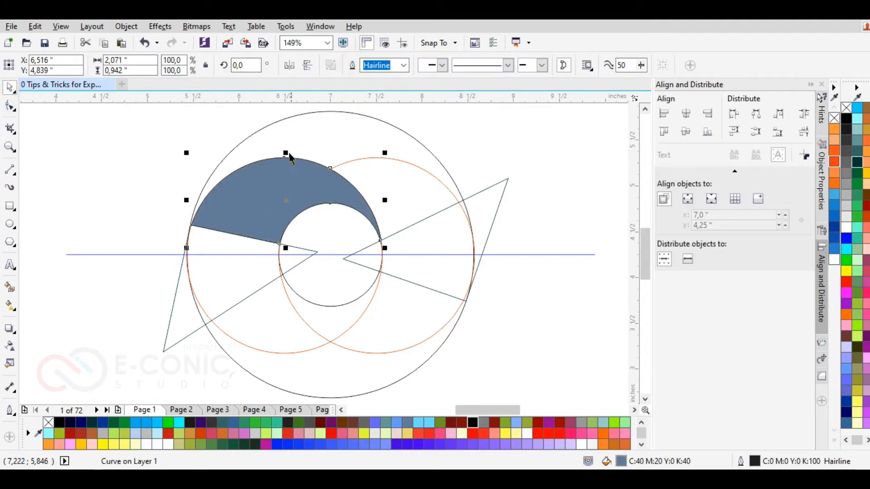
{"action": "left_click", "coordinate": [180, 155]}
- Smart-fill the outer circle's upper band and the right orange circle's upper region, above the right triangle, in blue-grey
{"action": "left_click", "coordinate": [10, 287]}
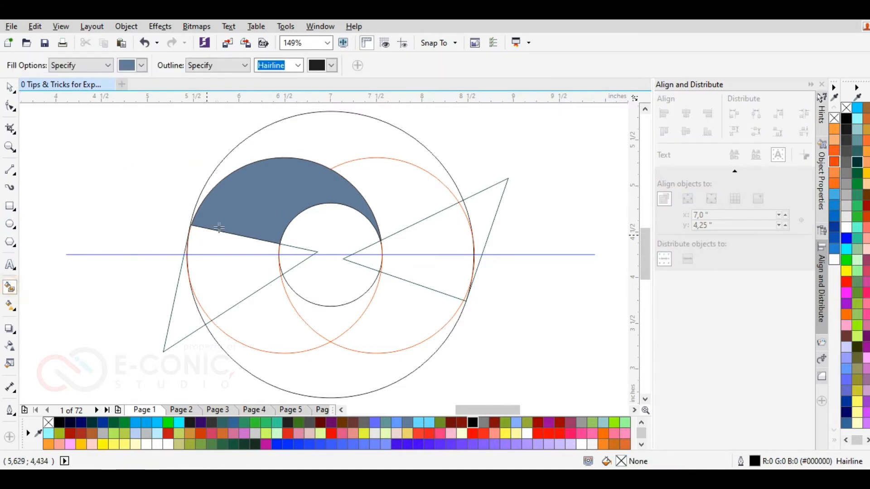
{"action": "left_click", "coordinate": [338, 142]}
{"action": "left_click", "coordinate": [392, 180]}
- Smart-fill the right triangle's pieces above the centre line, from its outer corner to its tip inside the inner circle
{"action": "left_click", "coordinate": [484, 195]}
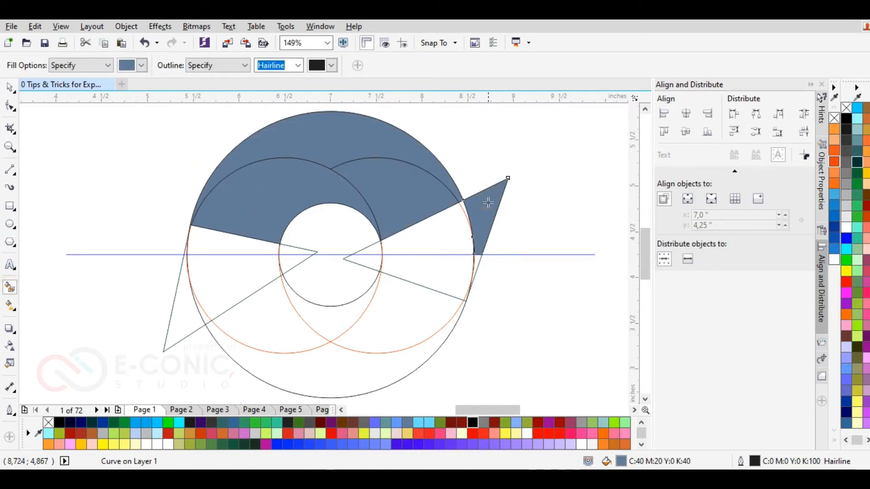
{"action": "left_click", "coordinate": [452, 219]}
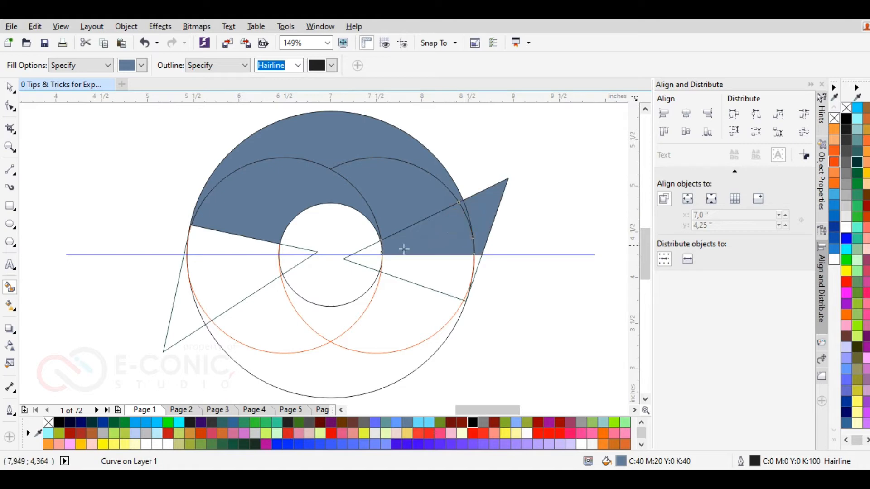
{"action": "scroll", "coordinate": [385, 227], "scroll_direction": "up", "scroll_amount": 6}
{"action": "left_click", "coordinate": [393, 214]}
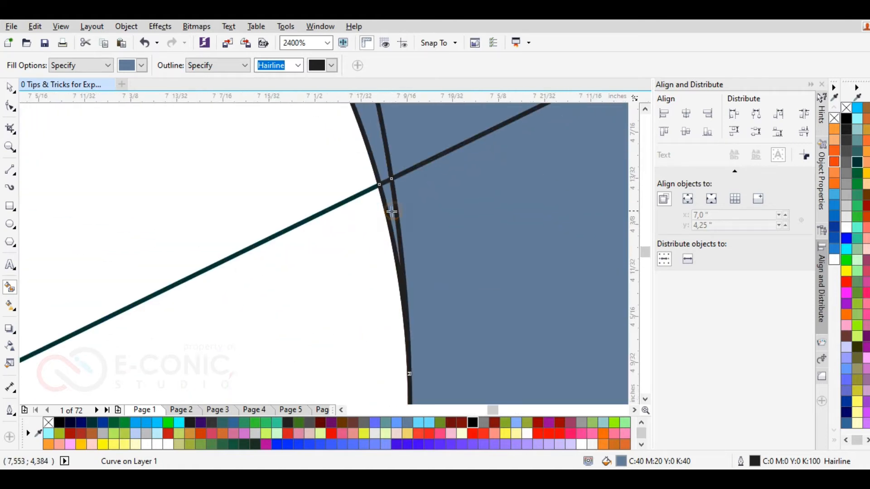
{"action": "left_click", "coordinate": [370, 225]}
- Smart-fill the right triangle's pieces below the centre line, from its inner tip to the strip outside the outer circle
{"action": "scroll", "coordinate": [375, 229], "scroll_direction": "down", "scroll_amount": 4}
{"action": "left_click", "coordinate": [325, 255]}
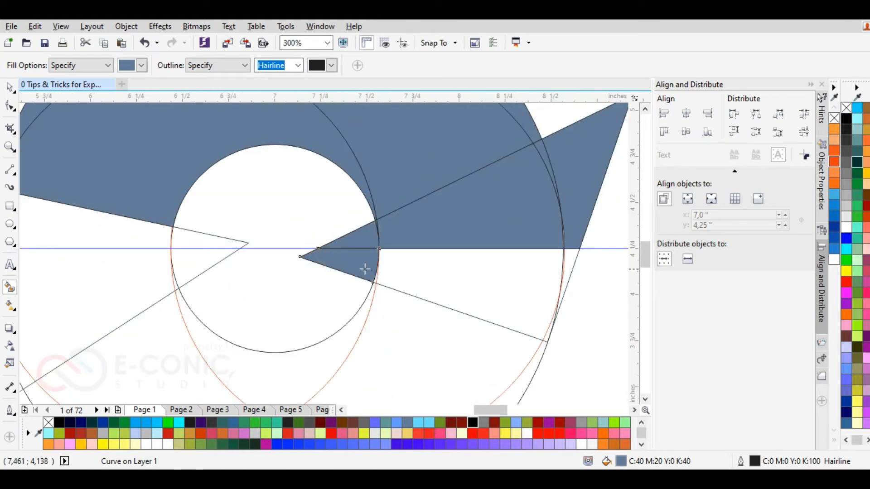
{"action": "scroll", "coordinate": [385, 269], "scroll_direction": "up", "scroll_amount": 1}
{"action": "left_click", "coordinate": [394, 281]}
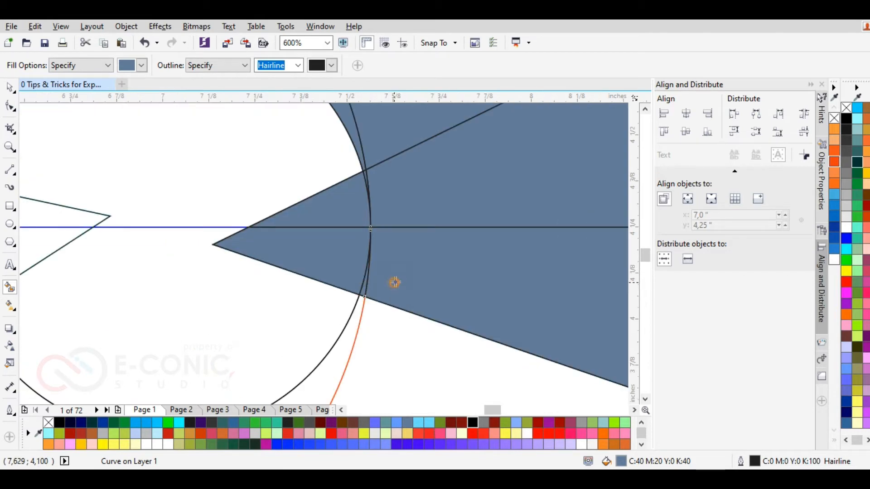
{"action": "scroll", "coordinate": [399, 239], "scroll_direction": "down", "scroll_amount": 1}
{"action": "scroll", "coordinate": [566, 313], "scroll_direction": "up", "scroll_amount": 1}
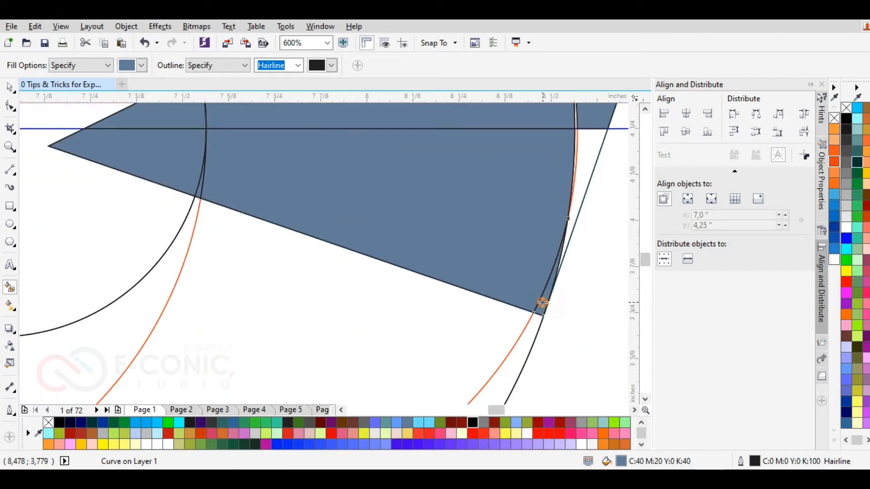
{"action": "left_click", "coordinate": [584, 177]}
- Smart-fill the remaining thin slivers between the outer and right orange circles' arcs inside the right triangle
{"action": "scroll", "coordinate": [578, 132], "scroll_direction": "up", "scroll_amount": 2}
{"action": "scroll", "coordinate": [544, 158], "scroll_direction": "up", "scroll_amount": 1}
{"action": "left_click", "coordinate": [515, 187]}
{"action": "scroll", "coordinate": [515, 188], "scroll_direction": "down", "scroll_amount": 3}
{"action": "scroll", "coordinate": [519, 184], "scroll_direction": "up", "scroll_amount": 2}
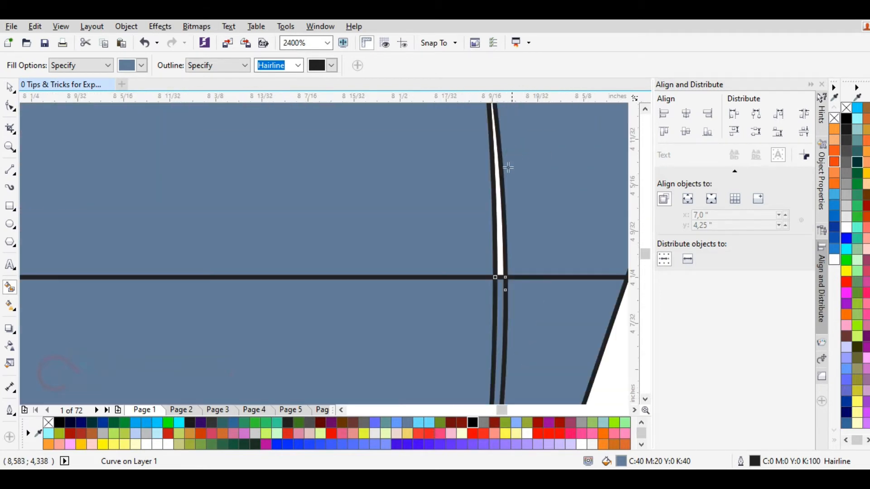
{"action": "left_click", "coordinate": [497, 207]}
{"action": "scroll", "coordinate": [500, 209], "scroll_direction": "down", "scroll_amount": 4}
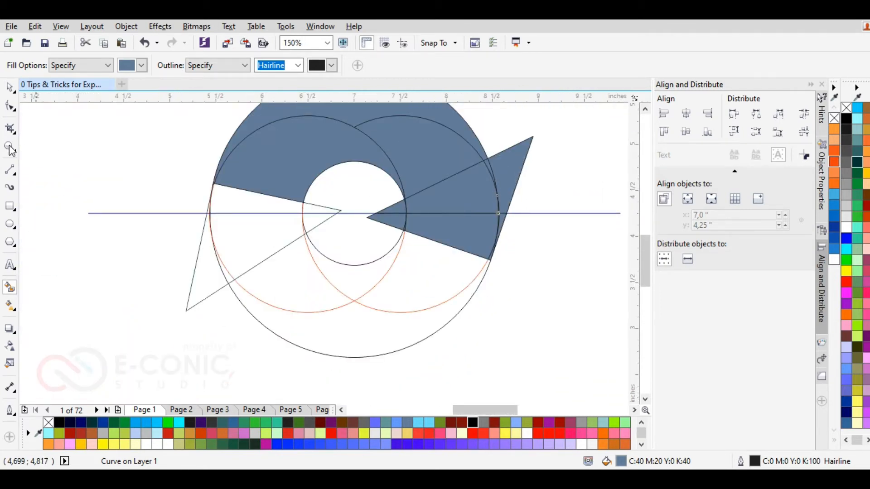
- Try to weld all objects enclosed by a selection around the right triangle, and undo the weld
{"action": "left_click", "coordinate": [10, 87]}
{"action": "left_click_drag", "start_coordinate": [567, 126], "coordinate": [355, 268]}
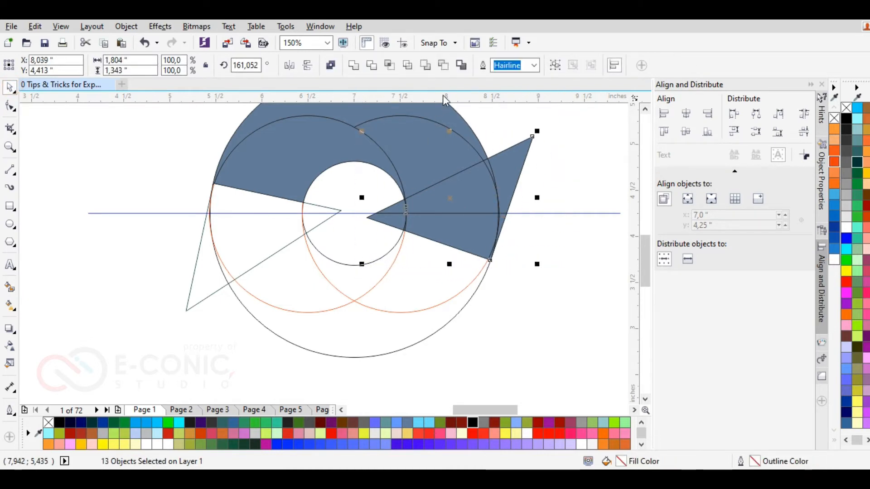
{"action": "left_click", "coordinate": [354, 67]}
{"action": "key", "text": "ctrl+z"}
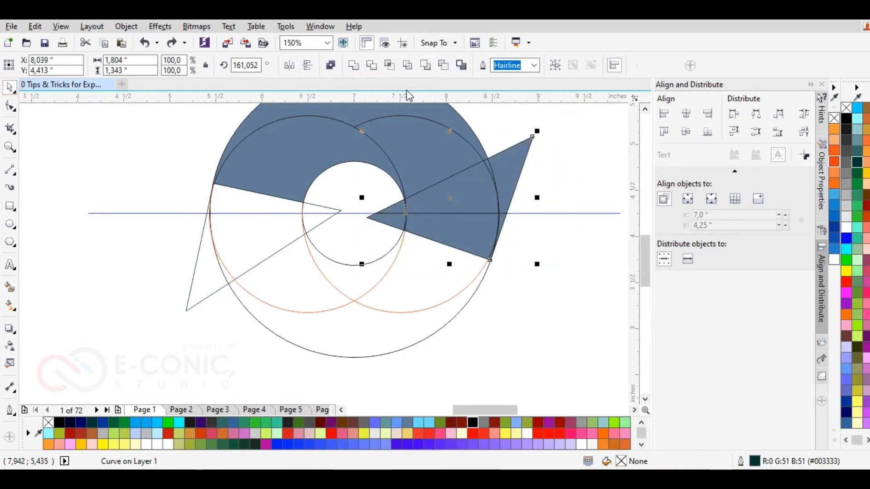
{"action": "left_click", "coordinate": [552, 249]}
- Weld the right triangle's filled pieces below the centre line around the inner circle's edge into one shape
{"action": "scroll", "coordinate": [400, 223], "scroll_direction": "up", "scroll_amount": 3}
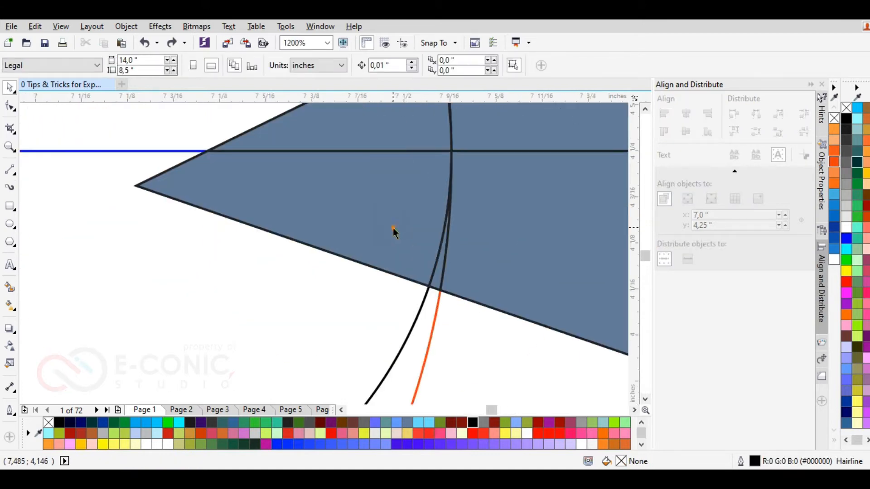
{"action": "left_click", "coordinate": [393, 226]}
{"action": "left_click", "coordinate": [440, 269]}
{"action": "left_click", "coordinate": [469, 255]}
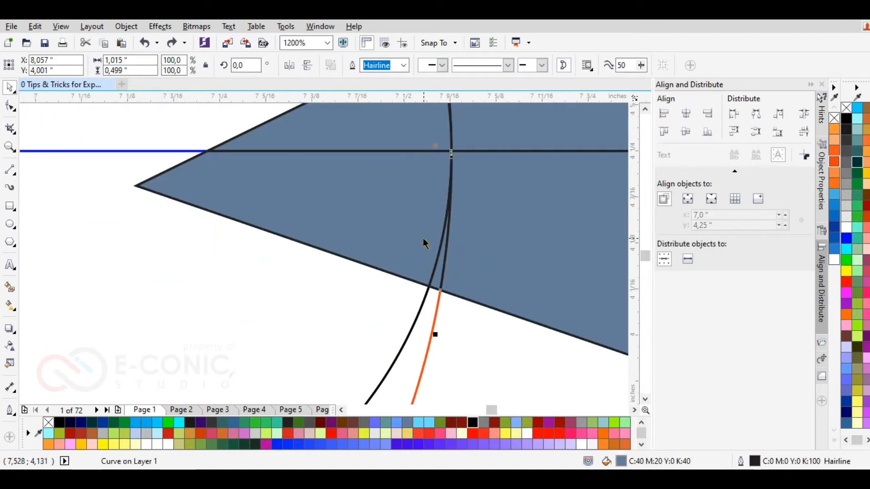
{"action": "left_click", "coordinate": [438, 267], "text": "shift"}
{"action": "left_click", "coordinate": [354, 64]}
- Weld the right triangle's tip, sliver and main piece above the centre line at the inner circle's edge
{"action": "left_click", "coordinate": [480, 326]}
{"action": "left_click", "coordinate": [400, 119]}
{"action": "left_click", "coordinate": [513, 131], "text": "shift"}
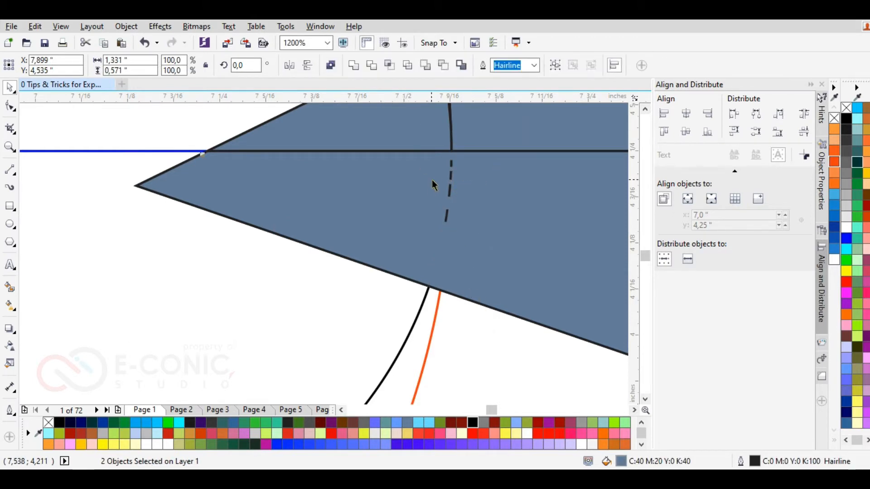
{"action": "scroll", "coordinate": [433, 189], "scroll_direction": "down", "scroll_amount": 2}
{"action": "scroll", "coordinate": [435, 141], "scroll_direction": "up", "scroll_amount": 3}
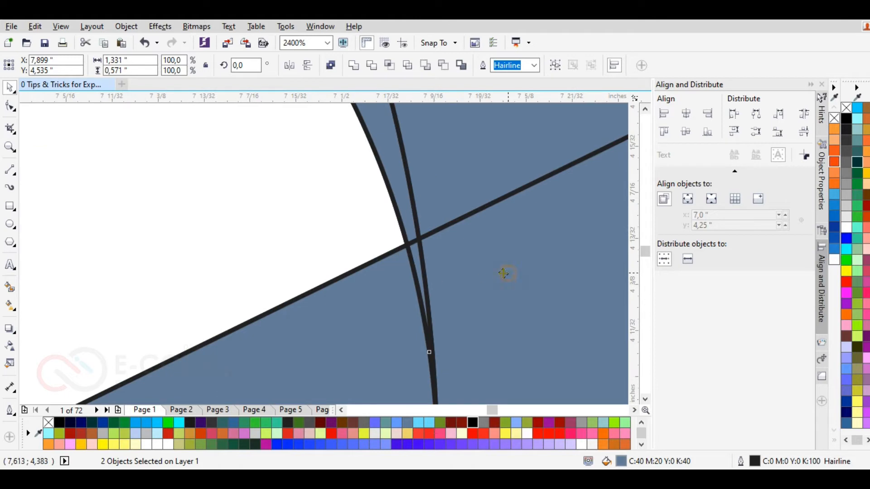
{"action": "left_click", "coordinate": [307, 213]}
{"action": "left_click", "coordinate": [375, 309]}
{"action": "left_click", "coordinate": [416, 252], "text": "shift"}
{"action": "left_click", "coordinate": [453, 252], "text": "shift"}
{"action": "left_click", "coordinate": [353, 64]}
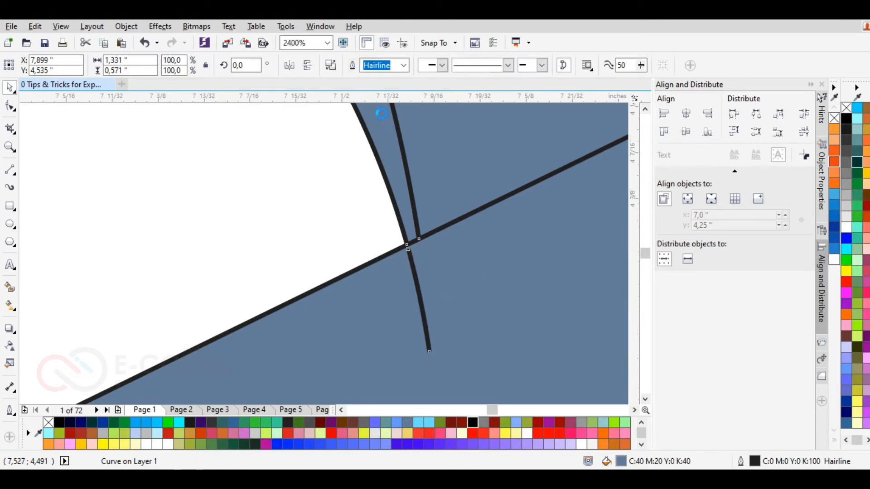
- Weld the filled pieces at the right triangle's lower outer corner to the shape below the centre line
{"action": "scroll", "coordinate": [387, 134], "scroll_direction": "down", "scroll_amount": 3}
{"action": "scroll", "coordinate": [597, 274], "scroll_direction": "up", "scroll_amount": 2}
{"action": "scroll", "coordinate": [596, 274], "scroll_direction": "up", "scroll_amount": 1}
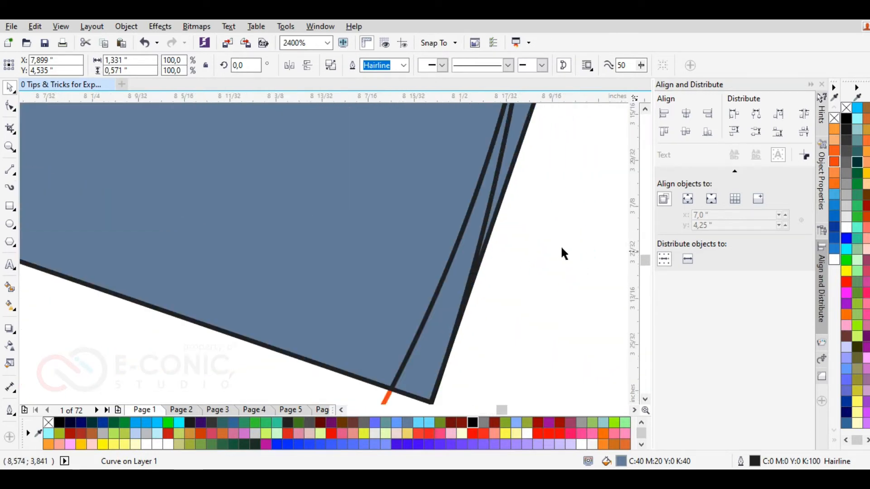
{"action": "left_click", "coordinate": [538, 236]}
{"action": "left_click", "coordinate": [462, 256]}
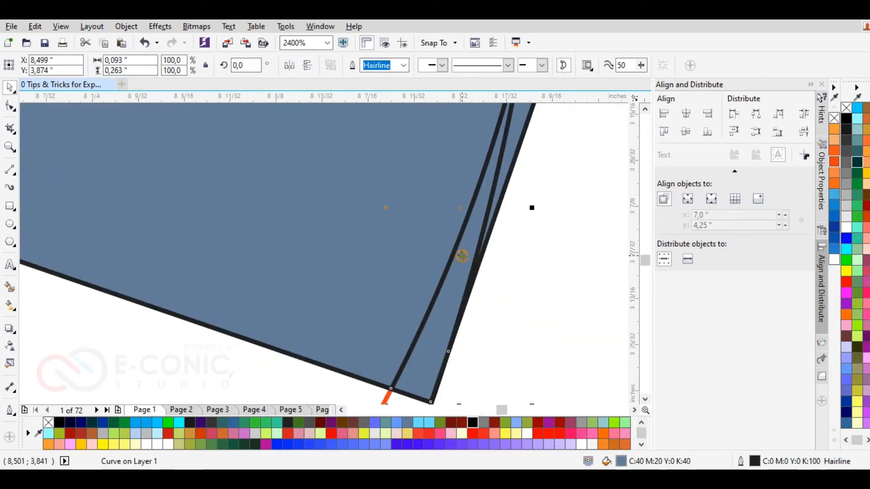
{"action": "left_click", "coordinate": [516, 128], "text": "shift"}
{"action": "left_click", "coordinate": [471, 158], "text": "shift"}
{"action": "left_click", "coordinate": [354, 66]}
{"action": "scroll", "coordinate": [546, 217], "scroll_direction": "down", "scroll_amount": 1}
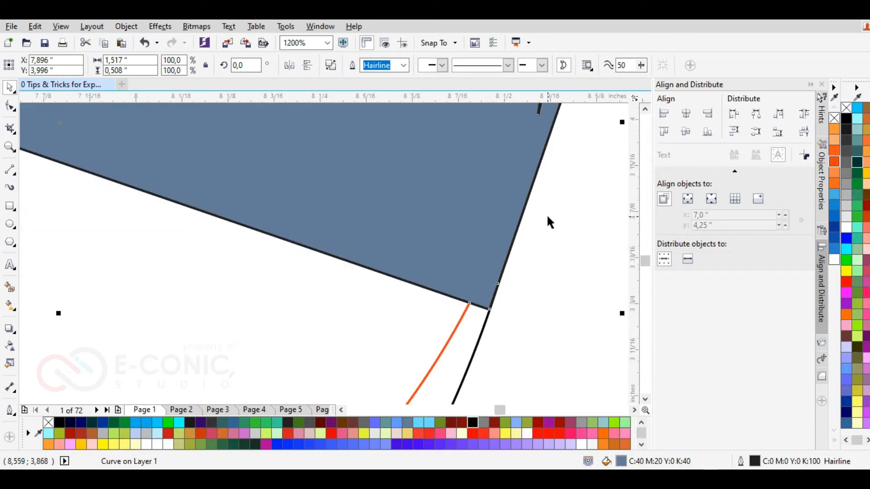
- Weld the right triangle's filled pieces on both sides of the centre line, including the slivers between the outer arcs
{"action": "scroll", "coordinate": [546, 214], "scroll_direction": "down", "scroll_amount": 3}
{"action": "scroll", "coordinate": [573, 189], "scroll_direction": "up", "scroll_amount": 2}
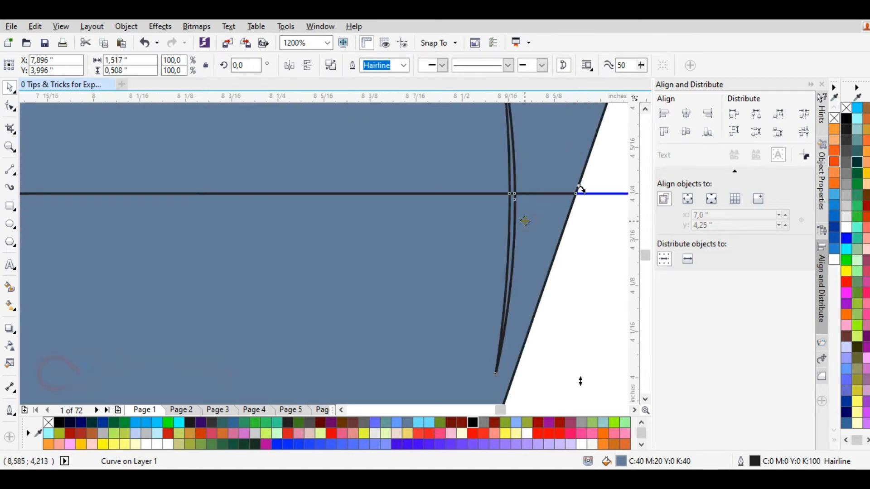
{"action": "left_click", "coordinate": [590, 173]}
{"action": "left_click", "coordinate": [524, 217]}
{"action": "scroll", "coordinate": [514, 225], "scroll_direction": "up", "scroll_amount": 2}
{"action": "left_click", "coordinate": [514, 201], "text": "shift"}
{"action": "scroll", "coordinate": [518, 197], "scroll_direction": "down", "scroll_amount": 2}
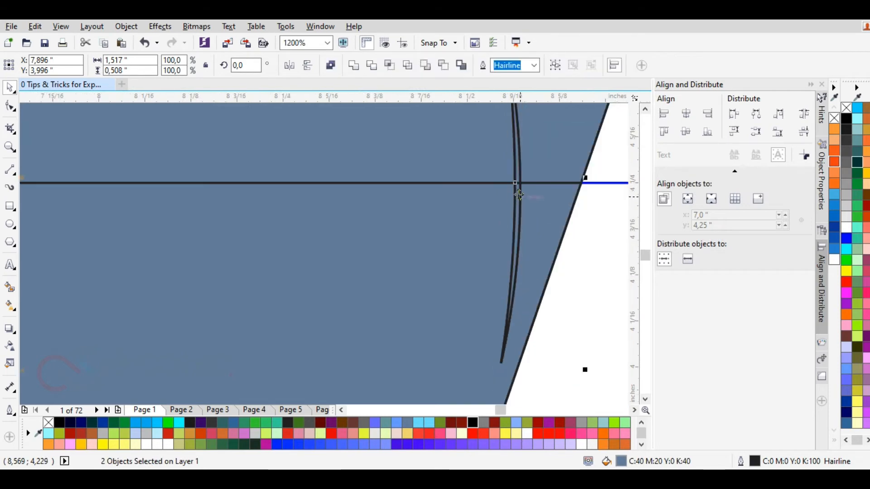
{"action": "scroll", "coordinate": [522, 145], "scroll_direction": "up", "scroll_amount": 2}
{"action": "left_click", "coordinate": [496, 182], "text": "shift"}
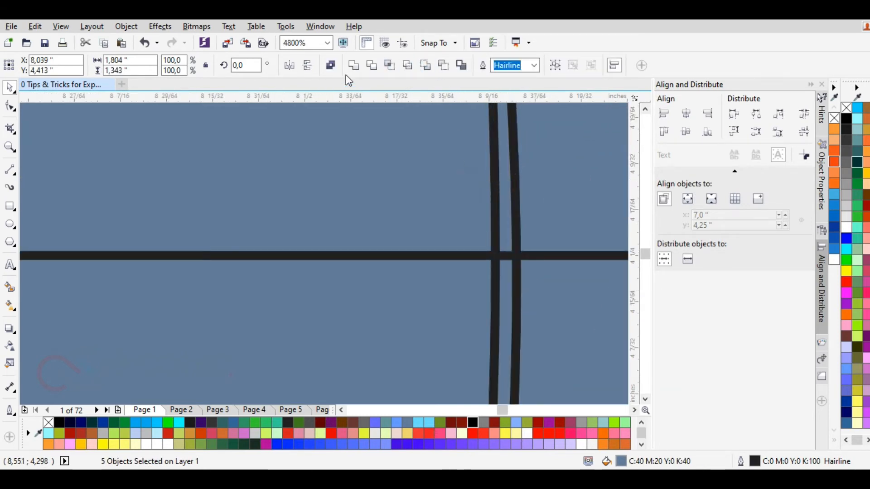
{"action": "left_click", "coordinate": [352, 65]}
- Weld the remaining sliver between the outer and right orange arcs to the filled right triangle
{"action": "scroll", "coordinate": [458, 222], "scroll_direction": "down", "scroll_amount": 5}
{"action": "scroll", "coordinate": [453, 204], "scroll_direction": "up", "scroll_amount": 2}
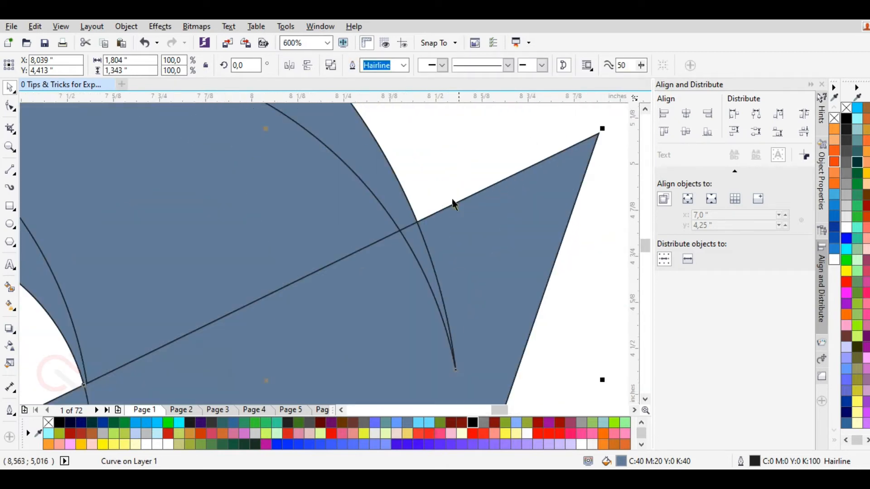
{"action": "left_click", "coordinate": [430, 190]}
{"action": "left_click", "coordinate": [419, 248]}
{"action": "left_click", "coordinate": [416, 236], "text": "shift"}
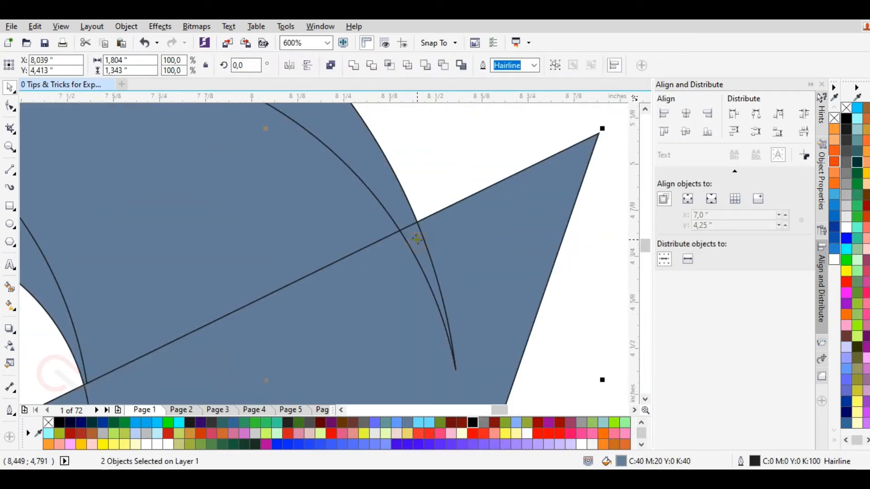
{"action": "left_click", "coordinate": [354, 65]}
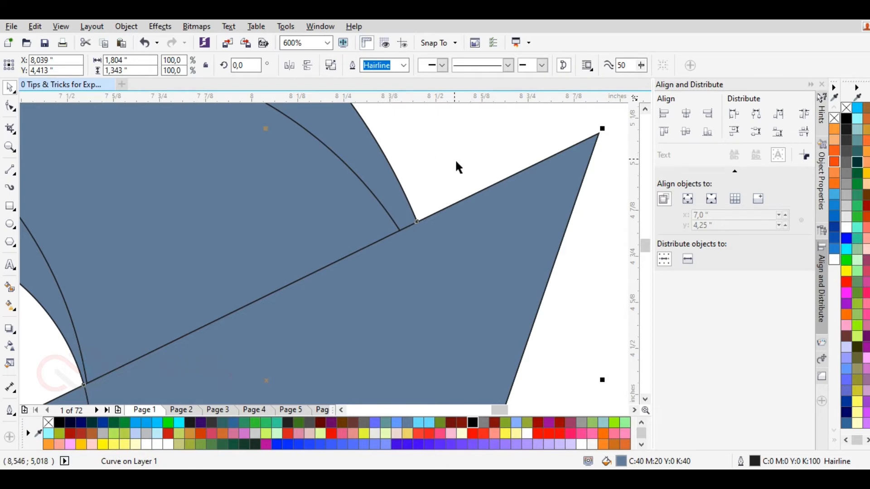
- Delete the stray nodes and leftover line fragments inside the welded right triangle near the inner circle's edge
{"action": "scroll", "coordinate": [455, 158], "scroll_direction": "down", "scroll_amount": 3}
{"action": "scroll", "coordinate": [383, 228], "scroll_direction": "up", "scroll_amount": 2}
{"action": "scroll", "coordinate": [324, 262], "scroll_direction": "up", "scroll_amount": 2}
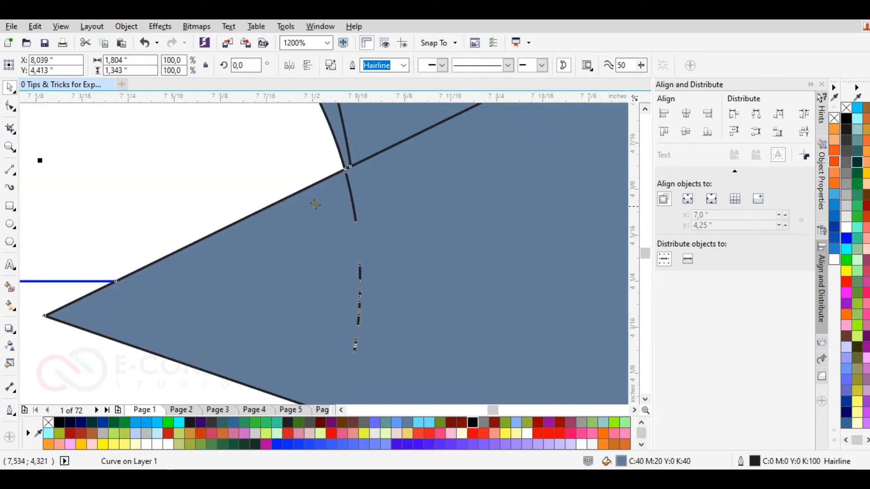
{"action": "left_click", "coordinate": [295, 164]}
{"action": "left_click", "coordinate": [343, 195]}
{"action": "key", "text": "F10"}
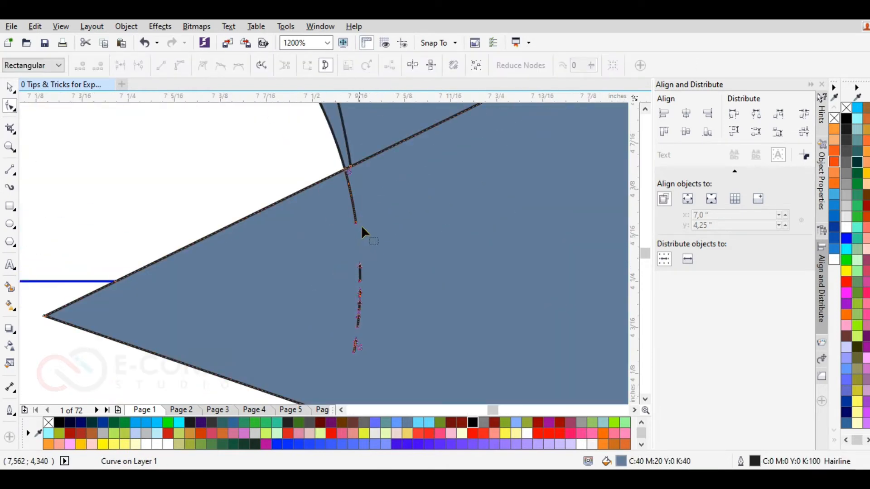
{"action": "scroll", "coordinate": [370, 263], "scroll_direction": "down", "scroll_amount": 2}
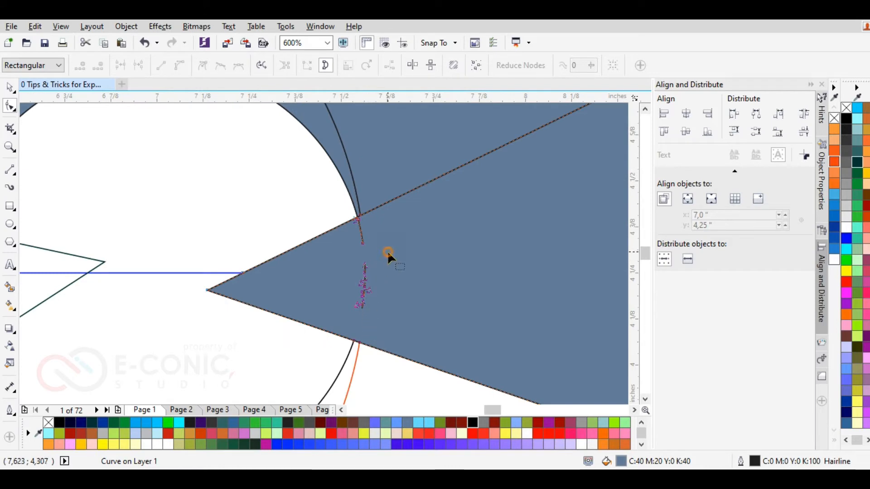
{"action": "left_click_drag", "start_coordinate": [339, 300], "coordinate": [336, 318]}
{"action": "scroll", "coordinate": [368, 221], "scroll_direction": "up", "scroll_amount": 2}
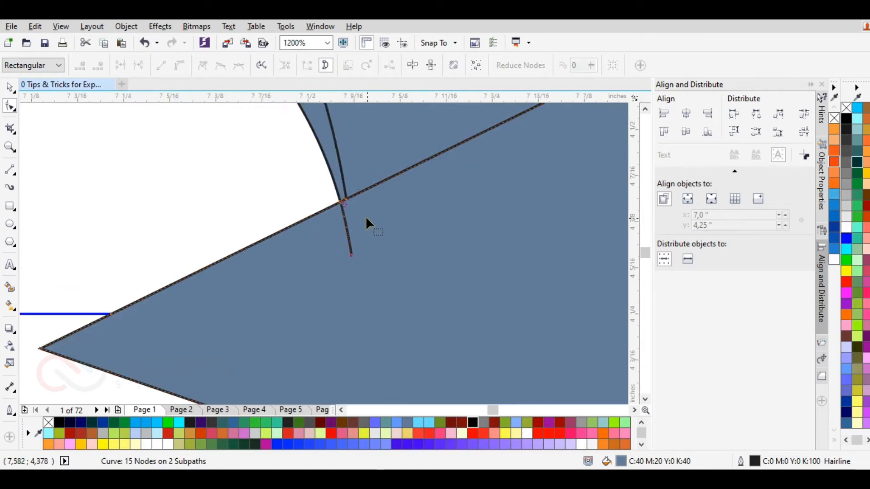
{"action": "key", "text": "Delete"}
{"action": "scroll", "coordinate": [298, 203], "scroll_direction": "down", "scroll_amount": 4}
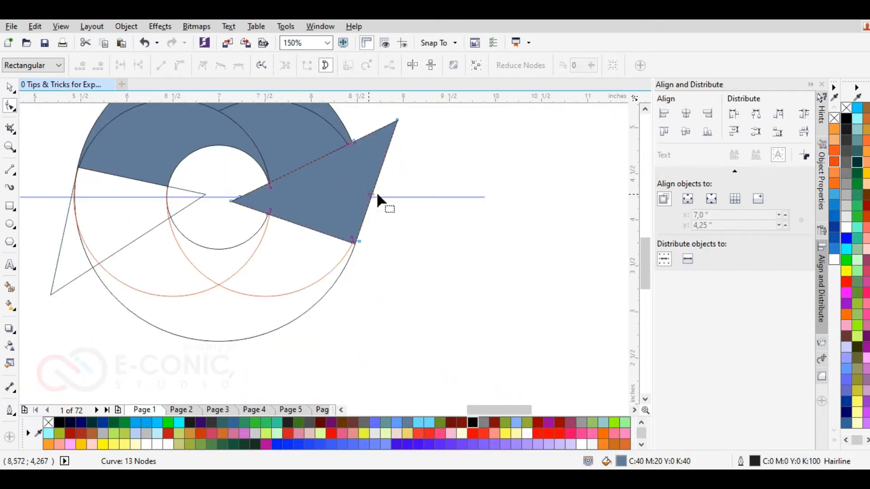
- Weld the outer upper band, the crescent piece beneath it on the right and the filled right triangle into one arrow shape
{"action": "scroll", "coordinate": [398, 200], "scroll_direction": "down", "scroll_amount": 1}
{"action": "scroll", "coordinate": [330, 200], "scroll_direction": "up", "scroll_amount": 2}
{"action": "scroll", "coordinate": [371, 265], "scroll_direction": "up", "scroll_amount": 2}
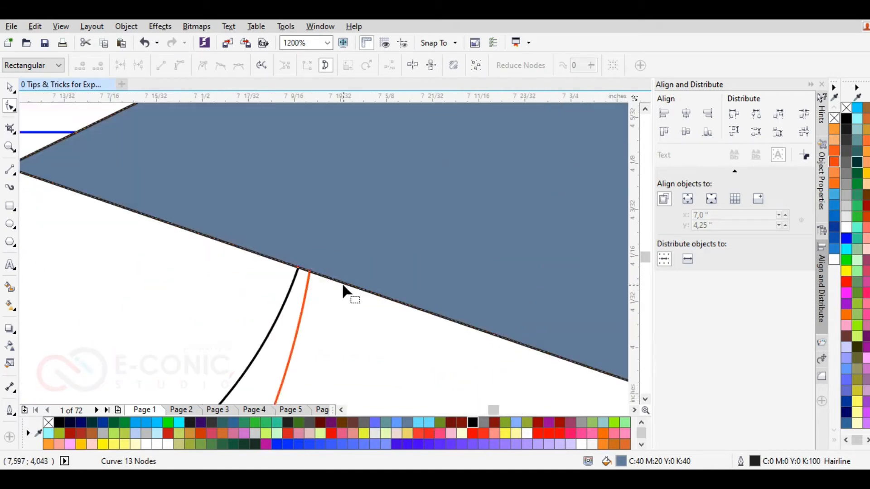
{"action": "scroll", "coordinate": [479, 291], "scroll_direction": "down", "scroll_amount": 4}
{"action": "scroll", "coordinate": [481, 267], "scroll_direction": "up", "scroll_amount": 2}
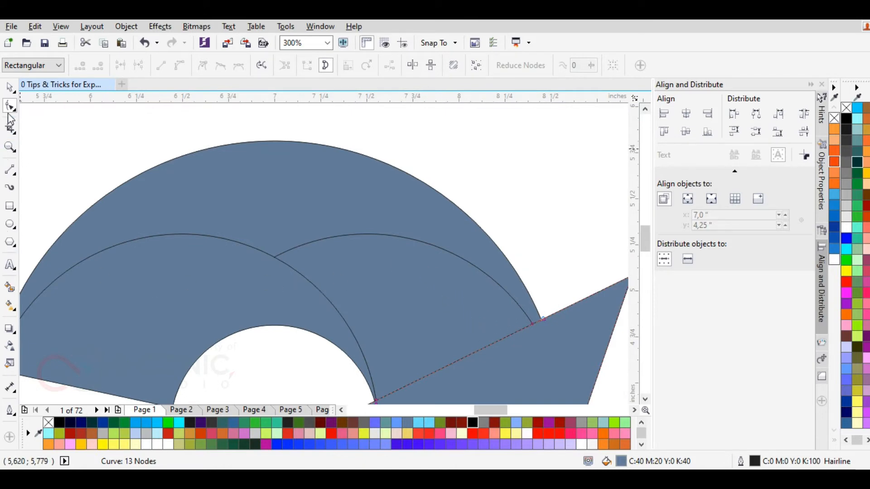
{"action": "left_click", "coordinate": [10, 87]}
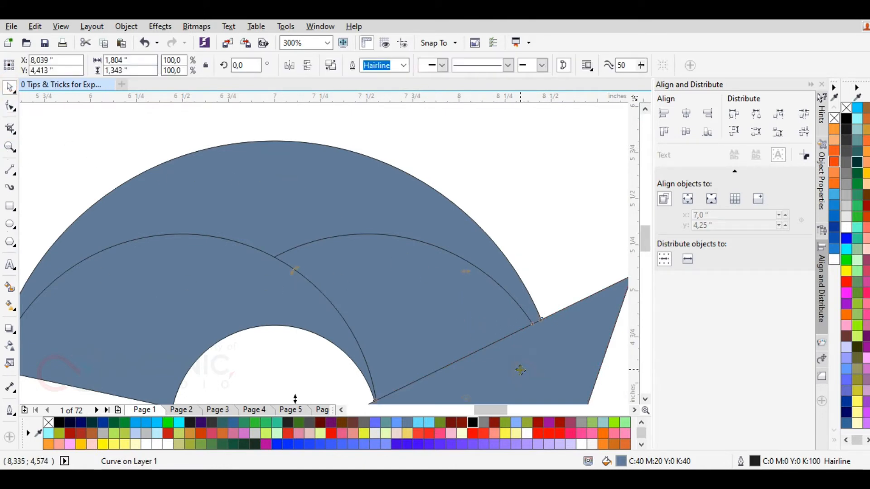
{"action": "key", "text": "ctrl+a"}
{"action": "left_click", "coordinate": [353, 65]}
{"action": "left_click", "coordinate": [516, 198]}
{"action": "scroll", "coordinate": [518, 200], "scroll_direction": "down", "scroll_amount": 1}
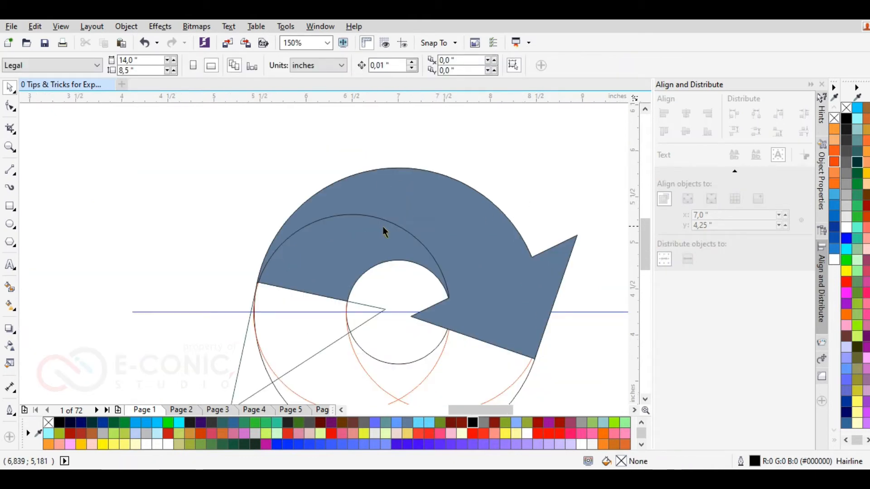
{"action": "scroll", "coordinate": [383, 227], "scroll_direction": "down", "scroll_amount": 1}
{"action": "scroll", "coordinate": [370, 267], "scroll_direction": "up", "scroll_amount": 1}
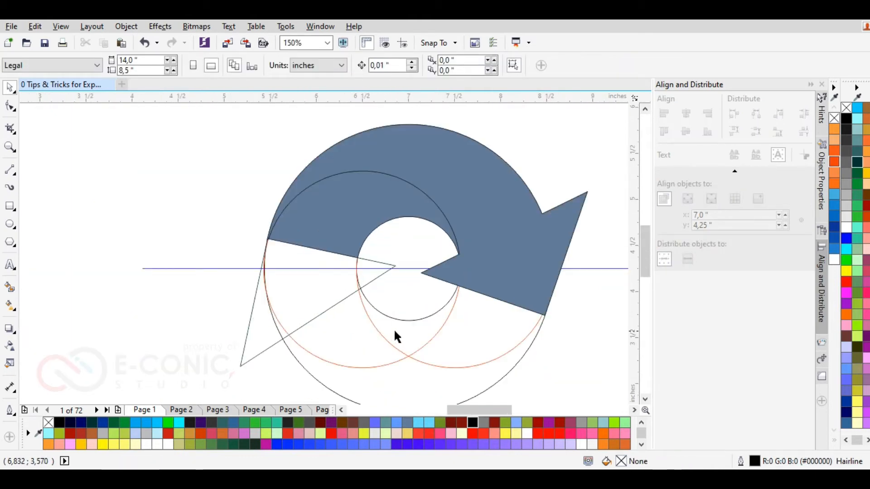
- Try to smart-fill the regions inside the right orange circle below the centre line
{"action": "left_click", "coordinate": [477, 336]}
{"action": "left_click_drag", "start_coordinate": [539, 344], "coordinate": [539, 347]}
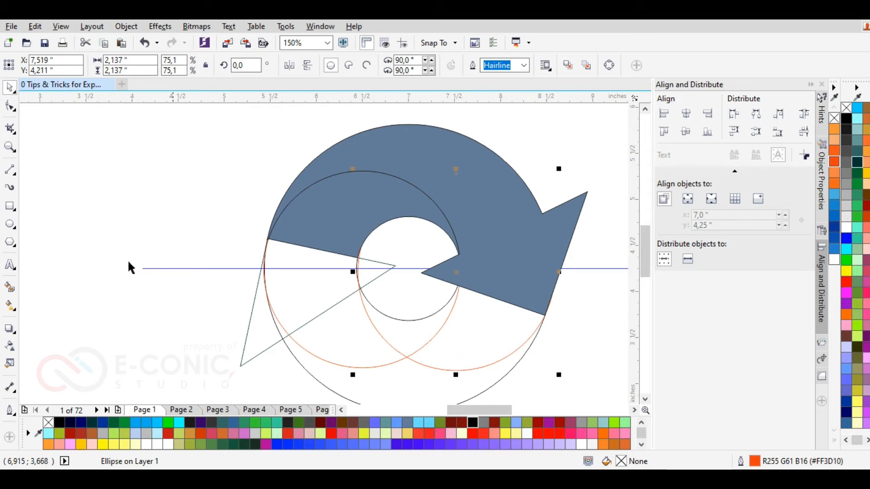
{"action": "left_click", "coordinate": [10, 292]}
{"action": "left_click", "coordinate": [477, 329]}
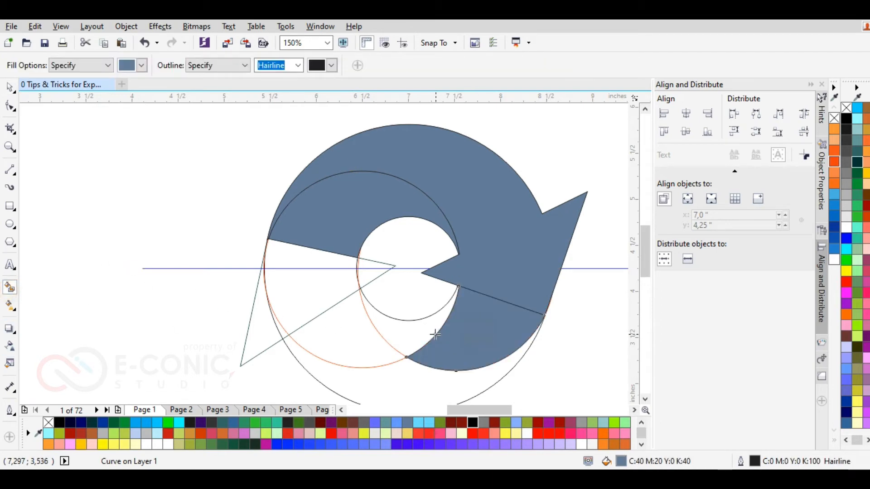
{"action": "left_click", "coordinate": [416, 329]}
{"action": "scroll", "coordinate": [366, 280], "scroll_direction": "up", "scroll_amount": 2}
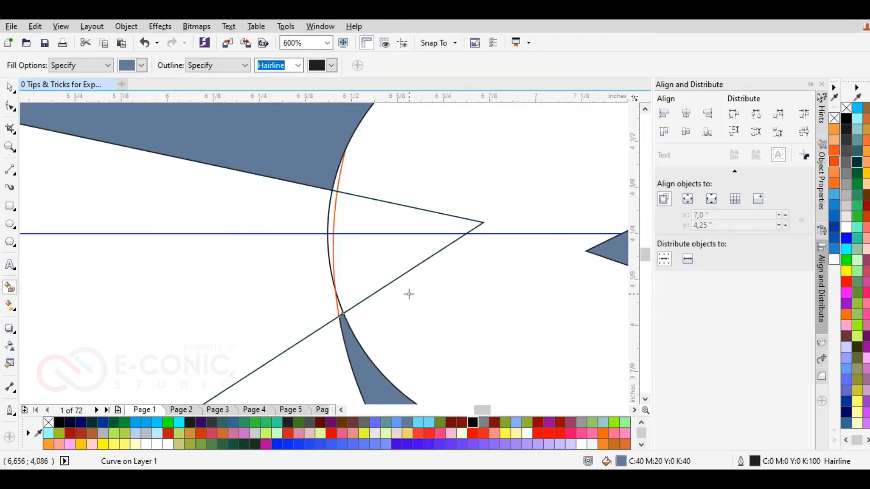
{"action": "key", "text": "ctrl+z"}
{"action": "key", "text": "ctrl+z"}
{"action": "scroll", "coordinate": [411, 298], "scroll_direction": "down", "scroll_amount": 2}
{"action": "scroll", "coordinate": [405, 304], "scroll_direction": "up", "scroll_amount": 1}
{"action": "left_click", "coordinate": [10, 87]}
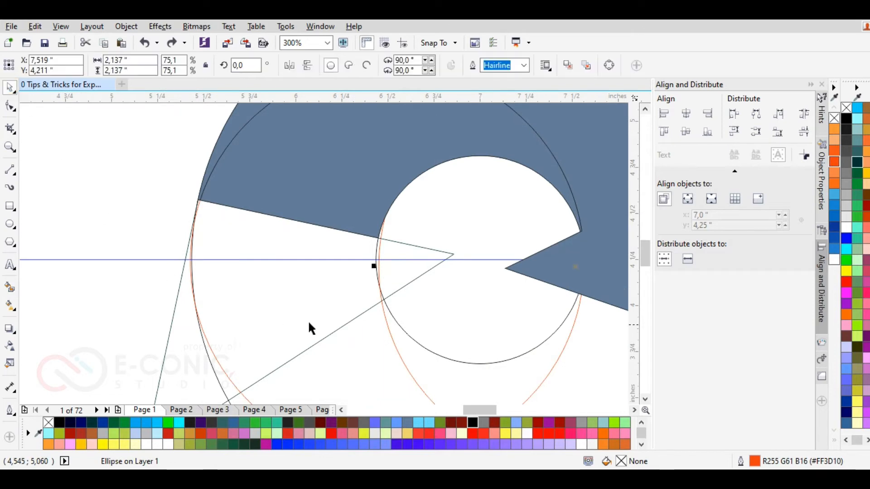
- Move the right orange circle slightly up to Y 4.266 in
{"action": "scroll", "coordinate": [432, 288], "scroll_direction": "down", "scroll_amount": 1}
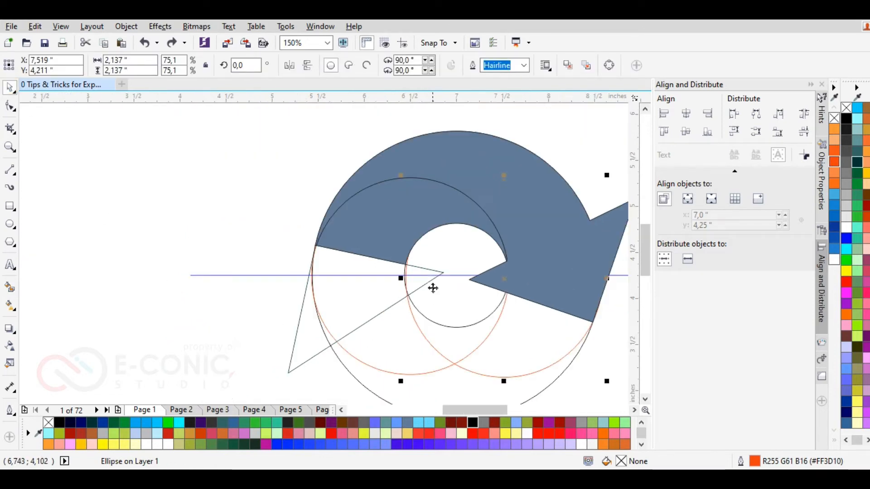
{"action": "left_click", "coordinate": [456, 283]}
{"action": "left_click", "coordinate": [539, 373]}
{"action": "left_click", "coordinate": [504, 345]}
{"action": "scroll", "coordinate": [442, 305], "scroll_direction": "up", "scroll_amount": 2}
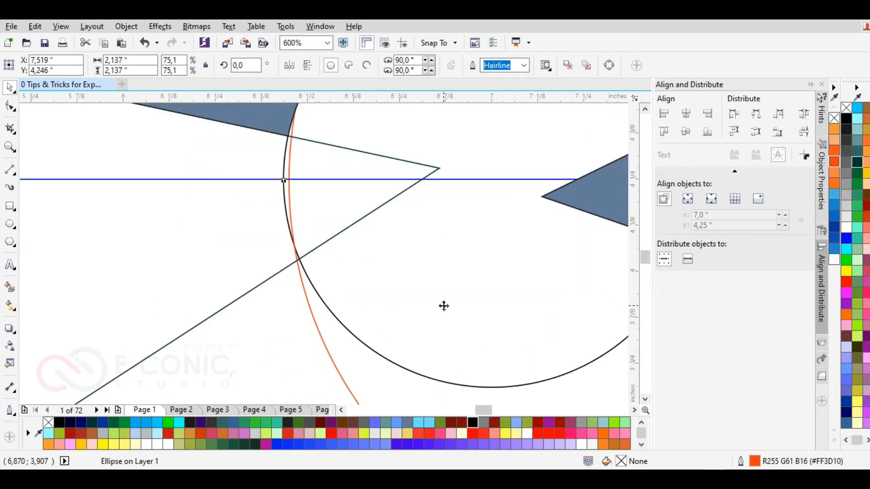
{"action": "scroll", "coordinate": [442, 305], "scroll_direction": "down", "scroll_amount": 2}
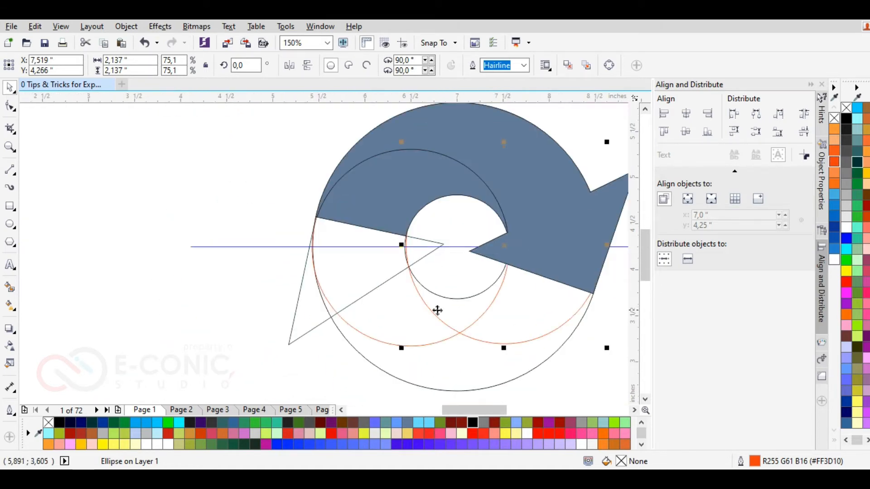
{"action": "left_click", "coordinate": [511, 262]}
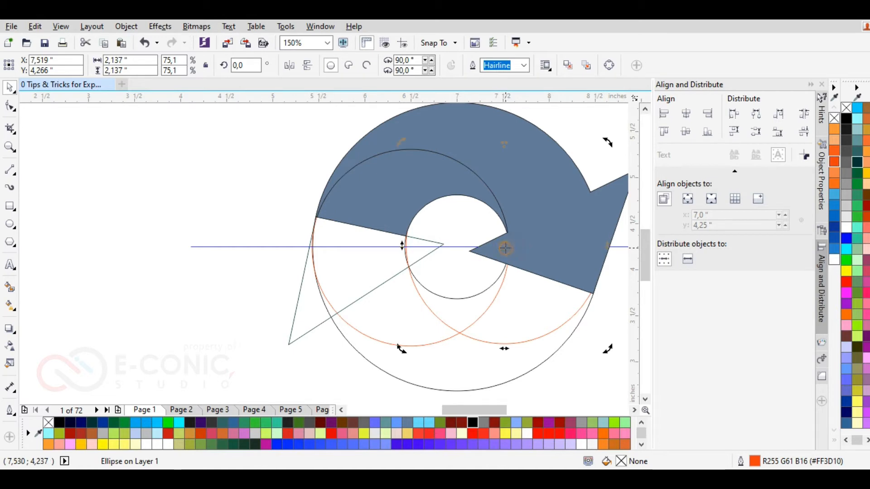
- Rotate the right orange circle to 351.533° and nudge it to X 7.541, Y 4.106 in
{"action": "left_click_drag", "start_coordinate": [607, 142], "coordinate": [620, 161]}
{"action": "left_click_drag", "start_coordinate": [541, 302], "coordinate": [548, 324]}
{"action": "scroll", "coordinate": [547, 323], "scroll_direction": "up", "scroll_amount": 1}
{"action": "key", "text": "Up"}
{"action": "key", "text": "Up"}
{"action": "key", "text": "Up"}
{"action": "key", "text": "Up"}
{"action": "key", "text": "Up"}
{"action": "key", "text": "Up"}
{"action": "key", "text": "Up"}
{"action": "key", "text": "Up"}
{"action": "key", "text": "Up"}
{"action": "key", "text": "Up"}
{"action": "key", "text": "Up"}
{"action": "key", "text": "Up"}
{"action": "key", "text": "Up"}
{"action": "key", "text": "Up"}
{"action": "key", "text": "Left"}
{"action": "key", "text": "Up"}
{"action": "key", "text": "Up"}
{"action": "key", "text": "Up"}
{"action": "key", "text": "Up"}
{"action": "scroll", "coordinate": [539, 269], "scroll_direction": "down", "scroll_amount": 1}
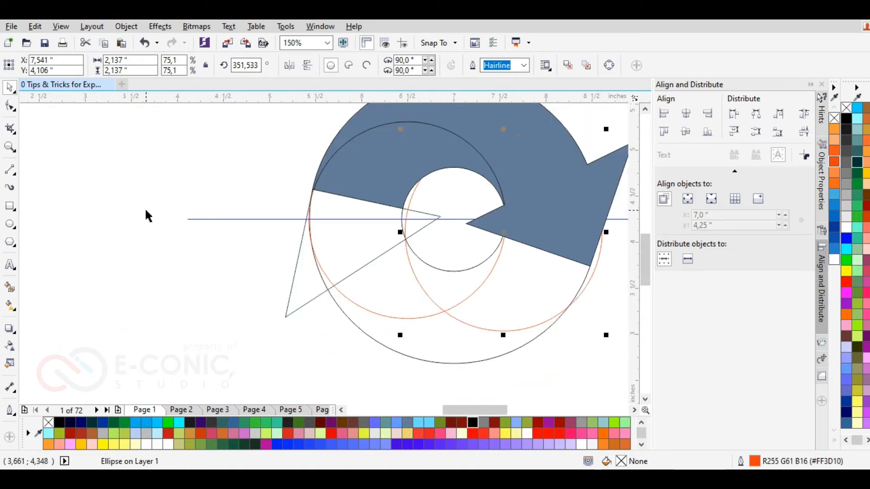
- Rotate the blue centre line about its middle so it runs diagonally through the circles towards the lower right
{"action": "left_click", "coordinate": [188, 219]}
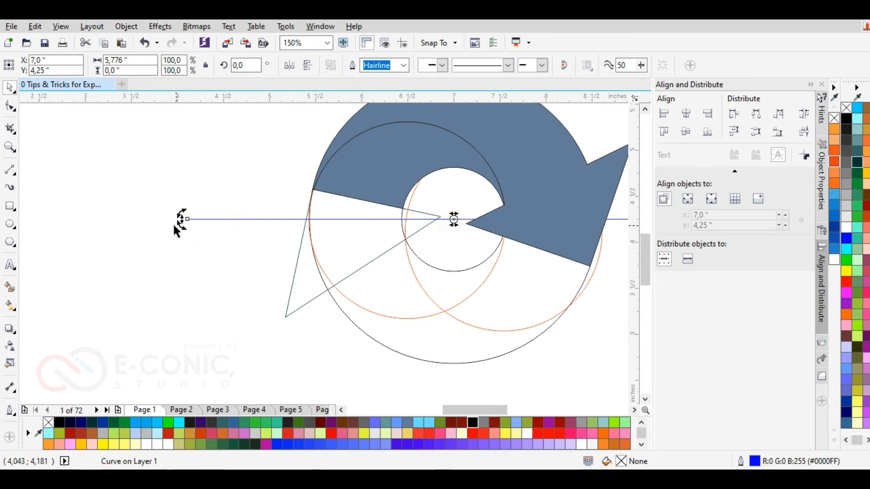
{"action": "left_click_drag", "start_coordinate": [183, 219], "coordinate": [567, 316]}
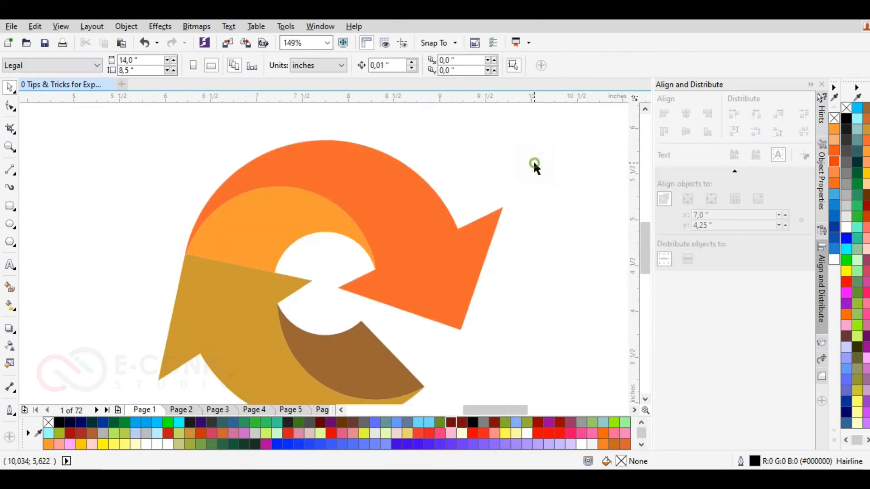
- Try to move the four filled logo pieces together down and to the left
{"action": "key", "text": "ctrl+a"}
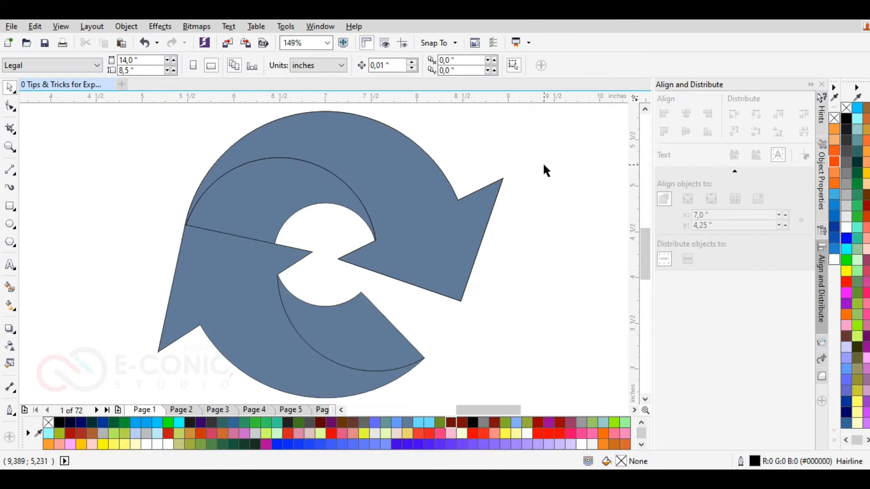
{"action": "left_click", "coordinate": [214, 260]}
{"action": "left_click", "coordinate": [340, 330], "text": "shift"}
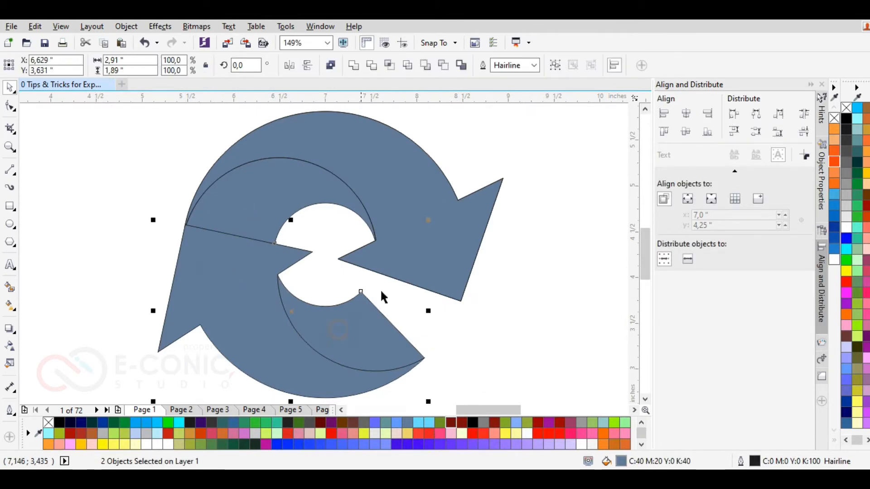
{"action": "left_click", "coordinate": [416, 220], "text": "shift"}
{"action": "left_click", "coordinate": [265, 171], "text": "shift"}
{"action": "left_click_drag", "start_coordinate": [272, 169], "coordinate": [66, 310]}
{"action": "scroll", "coordinate": [188, 245], "scroll_direction": "down", "scroll_amount": 1}
{"action": "key", "text": "ctrl+z"}
- Fill the upper arrow with #FF6633, the upper crescent with #FF9933, the lower arrow with light orange and the lower crescent with yellow
{"action": "left_click", "coordinate": [374, 240]}
{"action": "left_click", "coordinate": [321, 239]}
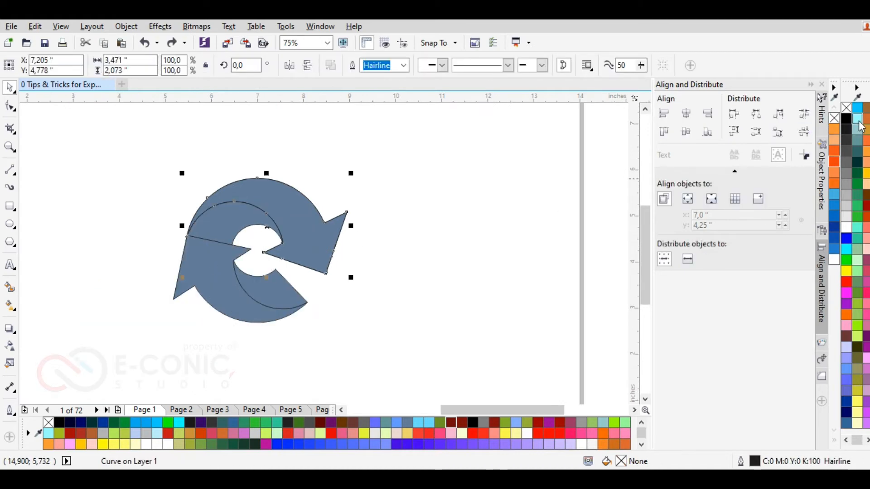
{"action": "left_click", "coordinate": [865, 143]}
{"action": "left_click", "coordinate": [216, 220]}
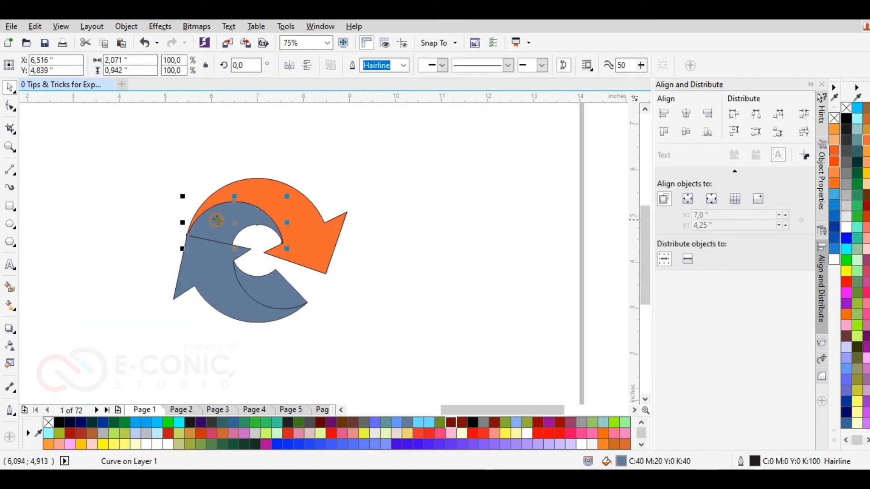
{"action": "left_click", "coordinate": [834, 183]}
{"action": "left_click", "coordinate": [213, 280]}
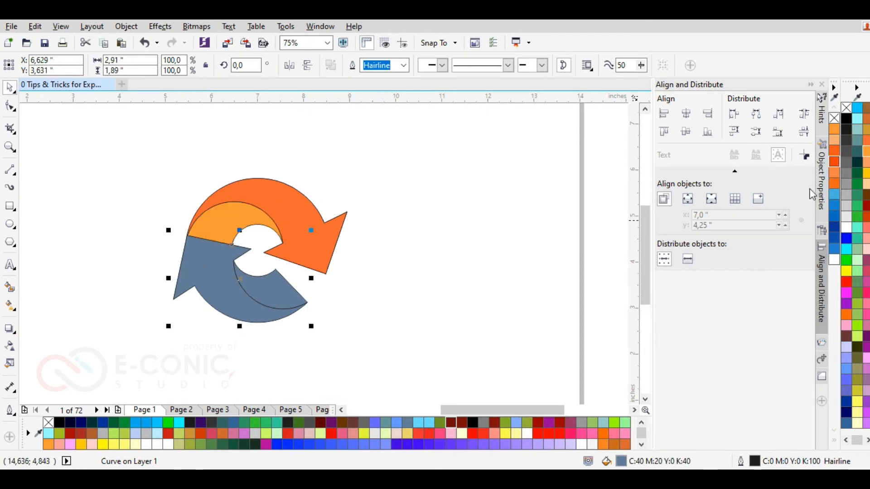
{"action": "left_click", "coordinate": [865, 162]}
{"action": "left_click", "coordinate": [268, 284]}
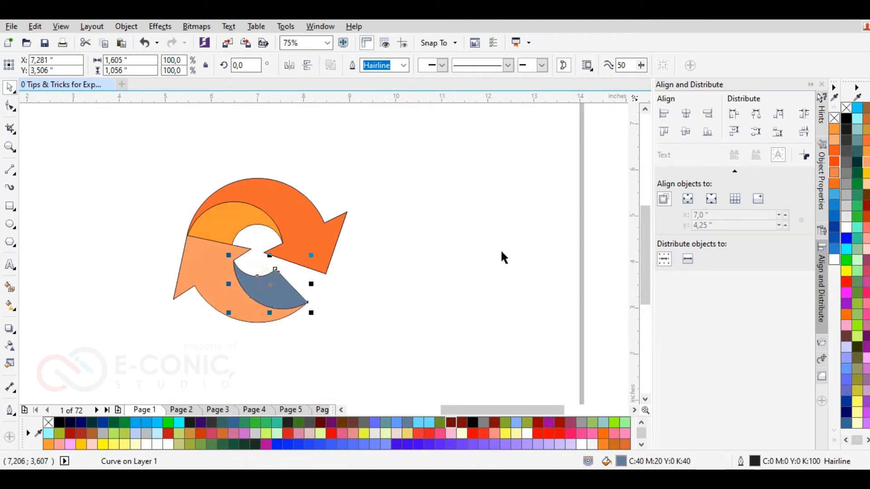
{"action": "left_click", "coordinate": [865, 174]}
- Move the four coloured pieces clear to the right and delete everything that remains at their original place
{"action": "left_click", "coordinate": [207, 267], "text": "shift"}
{"action": "left_click", "coordinate": [224, 216], "text": "shift"}
{"action": "left_click", "coordinate": [274, 194], "text": "shift"}
{"action": "left_click_drag", "start_coordinate": [235, 218], "coordinate": [420, 215]}
{"action": "left_click_drag", "start_coordinate": [135, 192], "coordinate": [351, 365]}
{"action": "key", "text": "Delete"}
- Remove the outlines from the coloured pieces and move the whole logo to the left across the page
{"action": "left_click_drag", "start_coordinate": [320, 135], "coordinate": [574, 368]}
{"action": "right_click", "coordinate": [846, 108]}
{"action": "left_click_drag", "start_coordinate": [297, 156], "coordinate": [564, 351]}
{"action": "left_click_drag", "start_coordinate": [443, 244], "coordinate": [195, 237]}
{"action": "key", "text": "shift+F2"}
{"action": "left_click", "coordinate": [153, 224]}
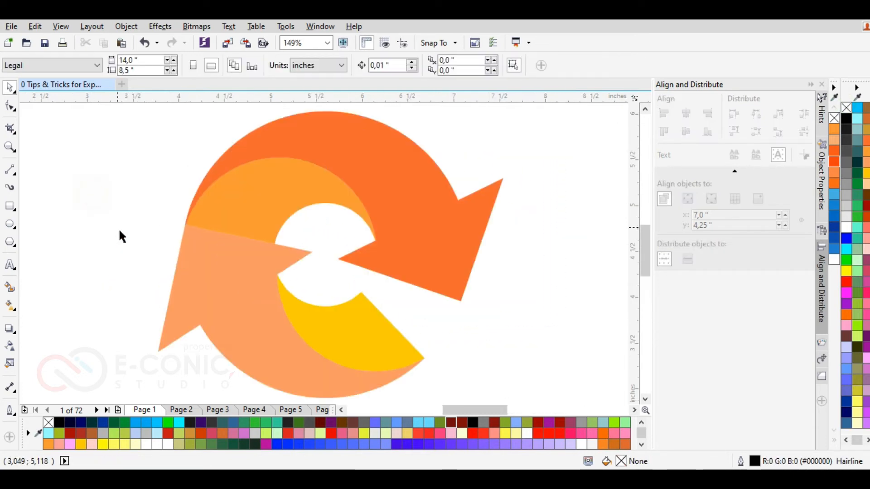
- Fill the lower arrow with Deep Purple (#330066) and the upper arrow with Orange (#FF6600)
{"action": "left_click", "coordinate": [237, 298]}
{"action": "left_click", "coordinate": [200, 422]}
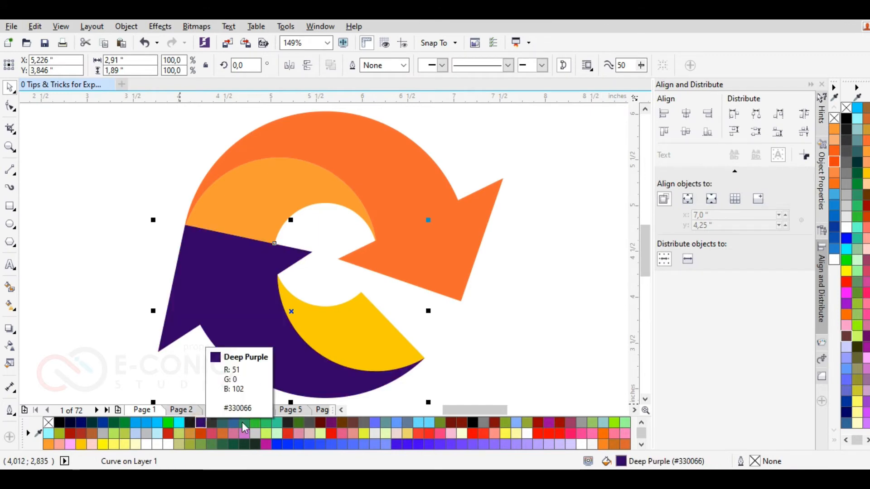
{"action": "left_click", "coordinate": [370, 164]}
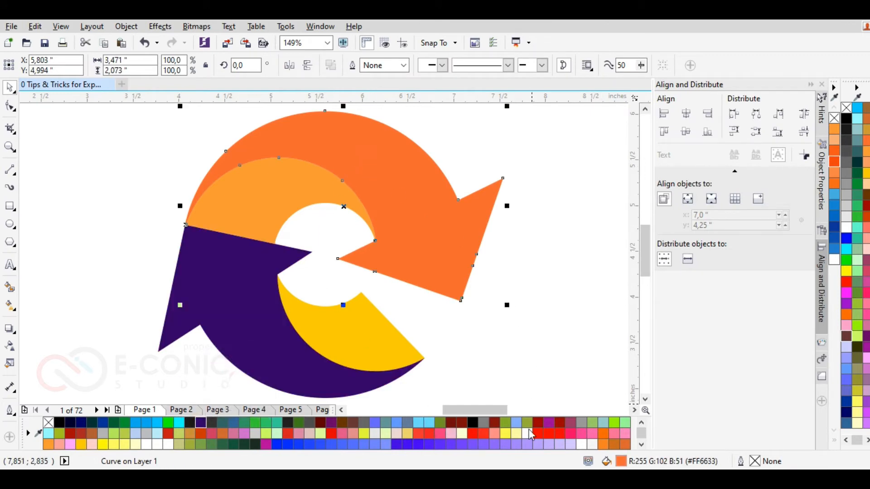
{"action": "left_click", "coordinate": [603, 434]}
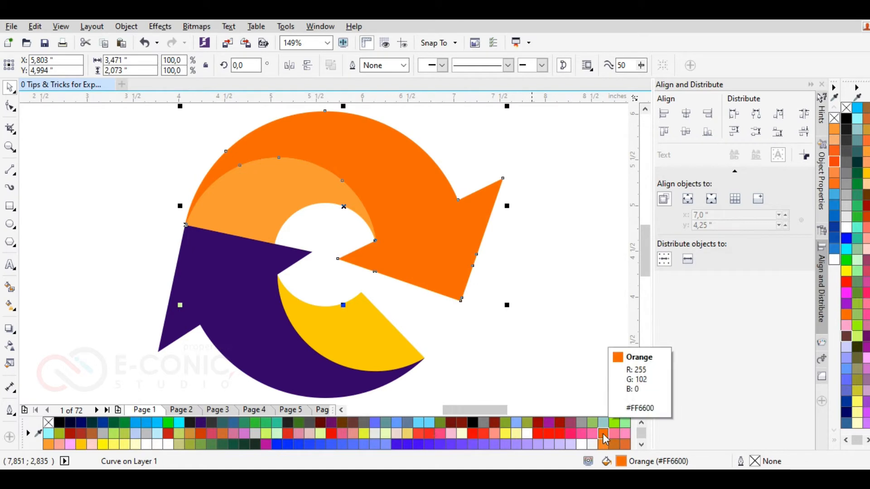
- Try several orange shades on the upper crescent and fill it with #C96A20
{"action": "left_click", "coordinate": [281, 205]}
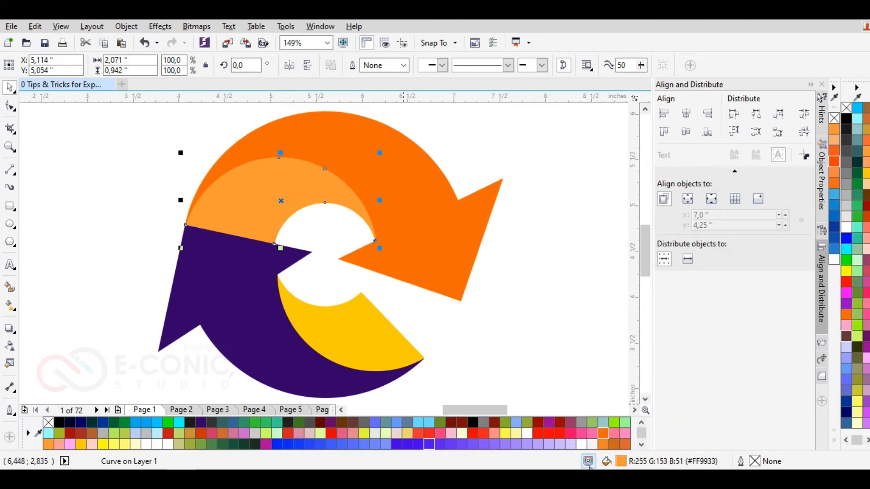
{"action": "left_click", "coordinate": [615, 446]}
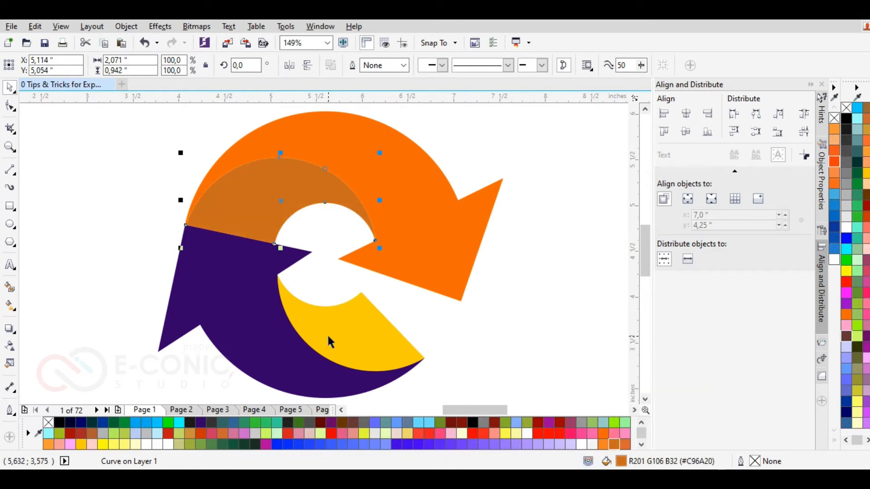
{"action": "left_click", "coordinate": [602, 445]}
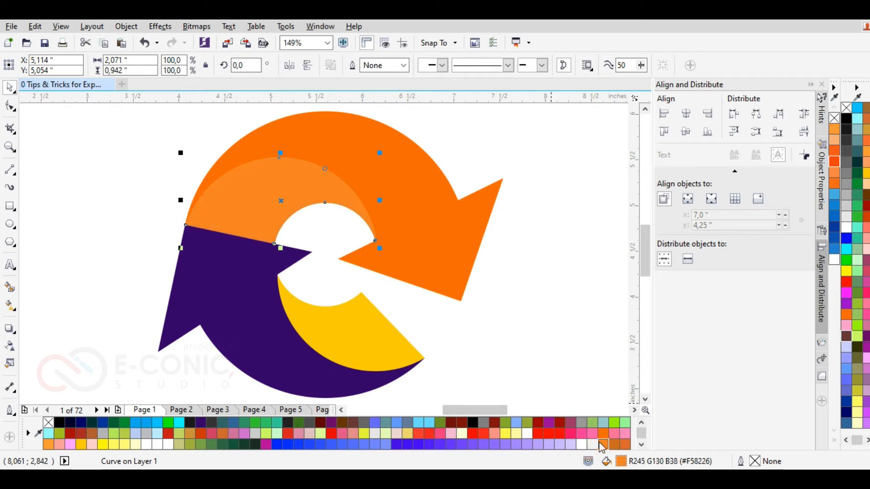
{"action": "left_click", "coordinate": [603, 434]}
{"action": "left_click", "coordinate": [615, 444]}
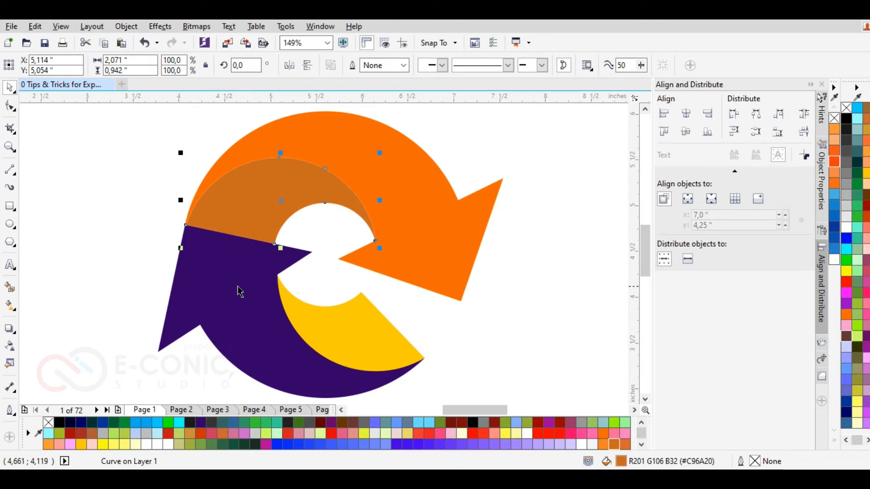
{"action": "left_click", "coordinate": [159, 233]}
{"action": "key", "text": "ctrl+z"}
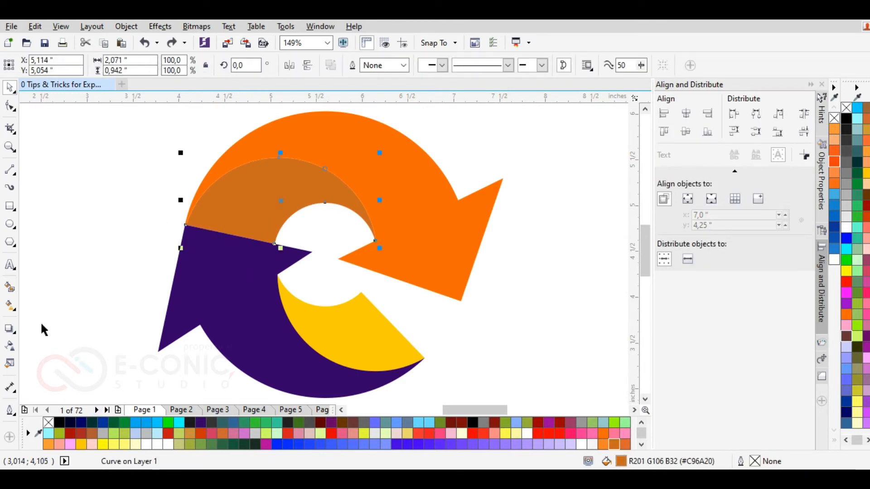
- Apply a diagonal fountain fill to the upper crescent, with both ends dark orange and a #FFCEA8 node at 55 %
{"action": "left_click", "coordinate": [10, 305]}
{"action": "left_click_drag", "start_coordinate": [224, 249], "coordinate": [364, 170]}
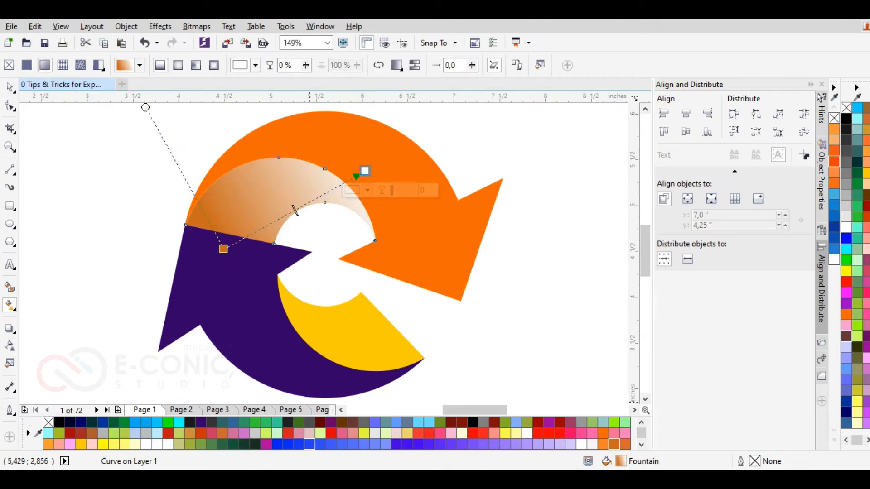
{"action": "left_click", "coordinate": [613, 444]}
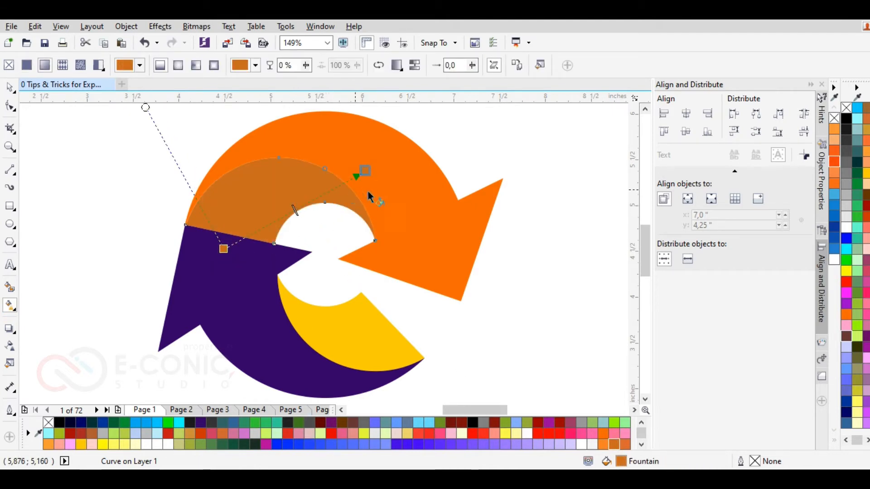
{"action": "double_click", "coordinate": [301, 206]}
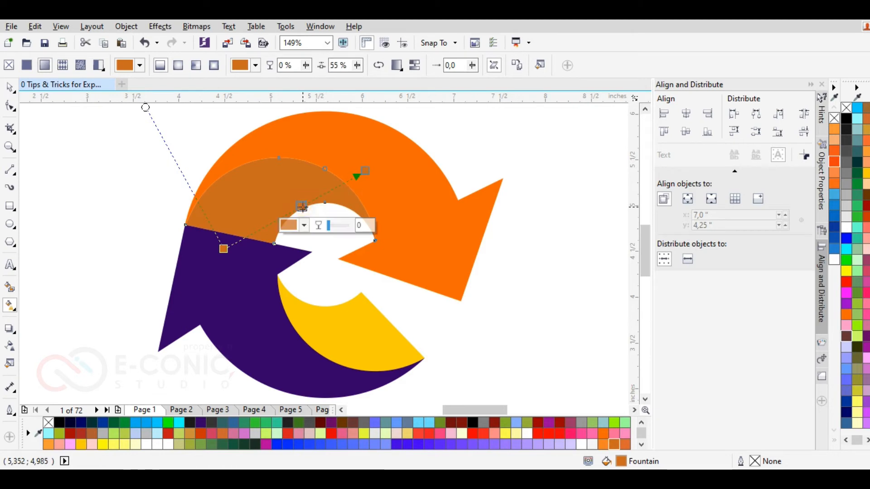
{"action": "left_click", "coordinate": [304, 225]}
{"action": "left_click_drag", "start_coordinate": [323, 302], "coordinate": [314, 281]}
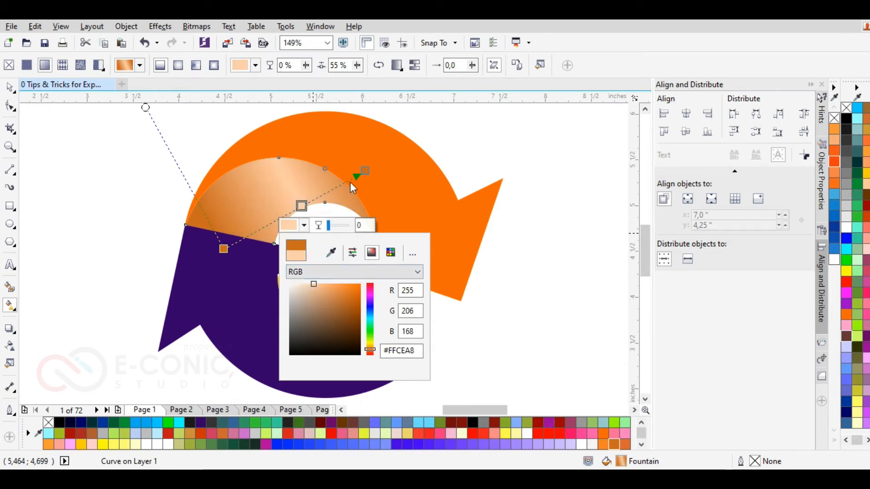
- Change the end node of the upper crescent's fountain fill to dark brown #803700
{"action": "left_click", "coordinate": [365, 171]}
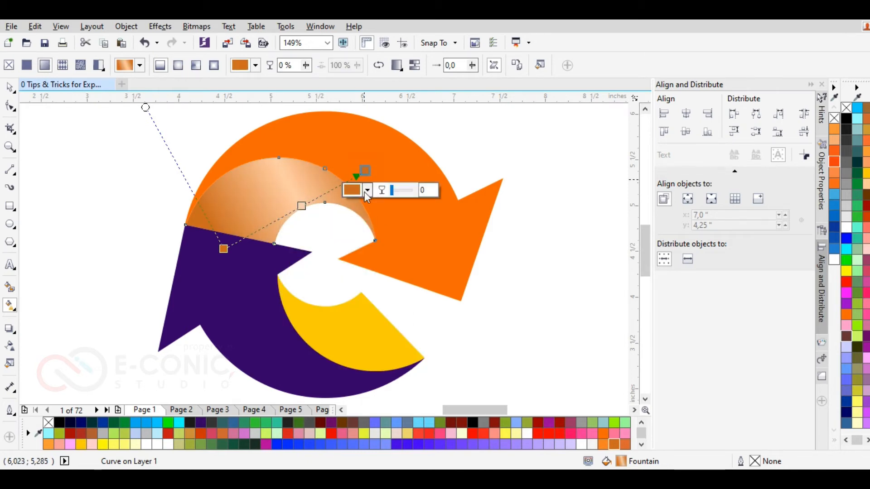
{"action": "left_click", "coordinate": [367, 191]}
{"action": "left_click_drag", "start_coordinate": [417, 269], "coordinate": [424, 285]}
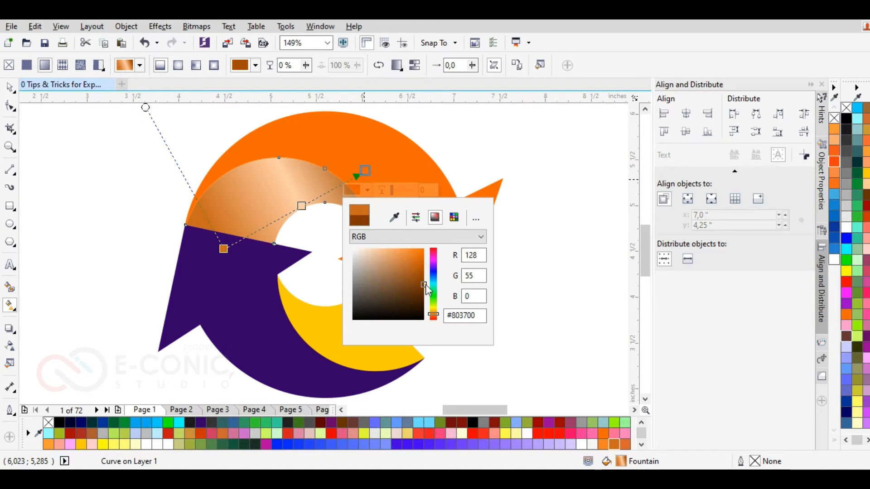
- Reposition the upper crescent's gradient from its outer tip at the purple arrow to its upper edge, and adjust its slant
{"action": "left_click", "coordinate": [366, 171]}
{"action": "left_click_drag", "start_coordinate": [366, 171], "coordinate": [312, 155]}
{"action": "mouse_move", "coordinate": [122, 148]}
{"action": "left_mouse_down"}
{"action": "mouse_move", "coordinate": [99, 195]}
{"action": "mouse_move", "coordinate": [137, 156]}
{"action": "left_mouse_up"}
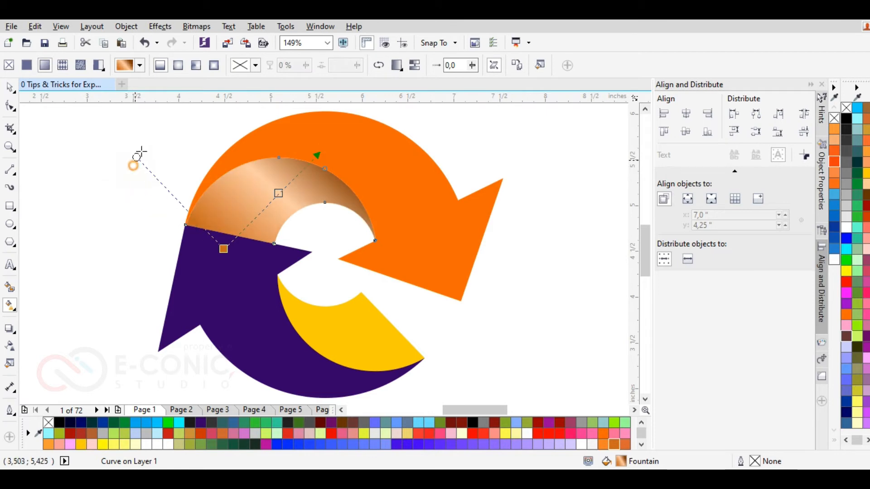
{"action": "left_click_drag", "start_coordinate": [223, 248], "coordinate": [184, 226]}
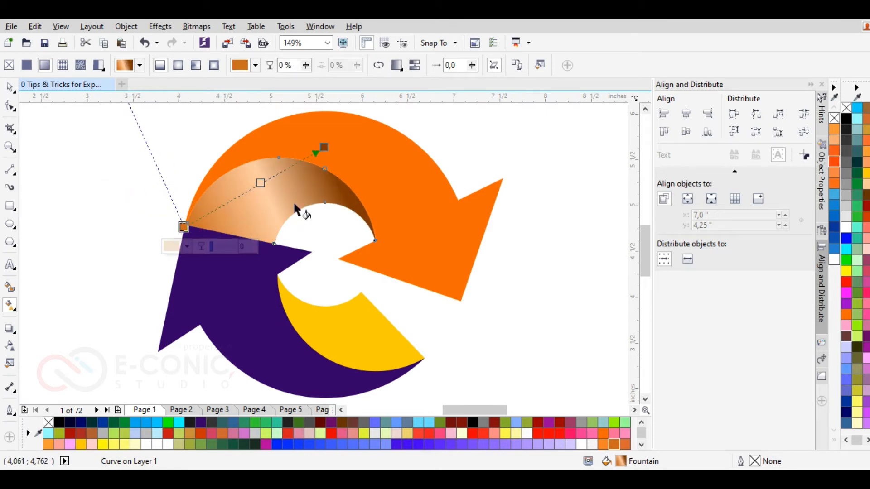
{"action": "left_click", "coordinate": [321, 149]}
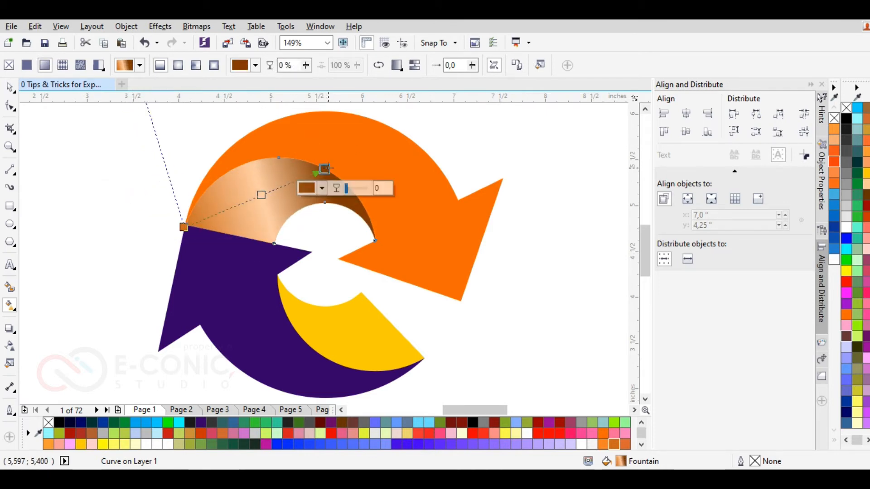
{"action": "scroll", "coordinate": [208, 201], "scroll_direction": "down", "scroll_amount": 2}
{"action": "scroll", "coordinate": [178, 165], "scroll_direction": "up", "scroll_amount": 2}
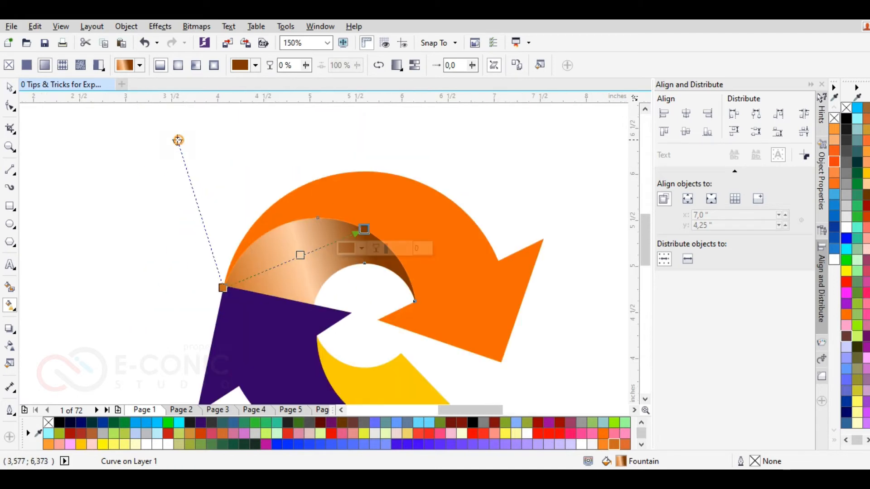
{"action": "left_click_drag", "start_coordinate": [179, 140], "coordinate": [131, 159]}
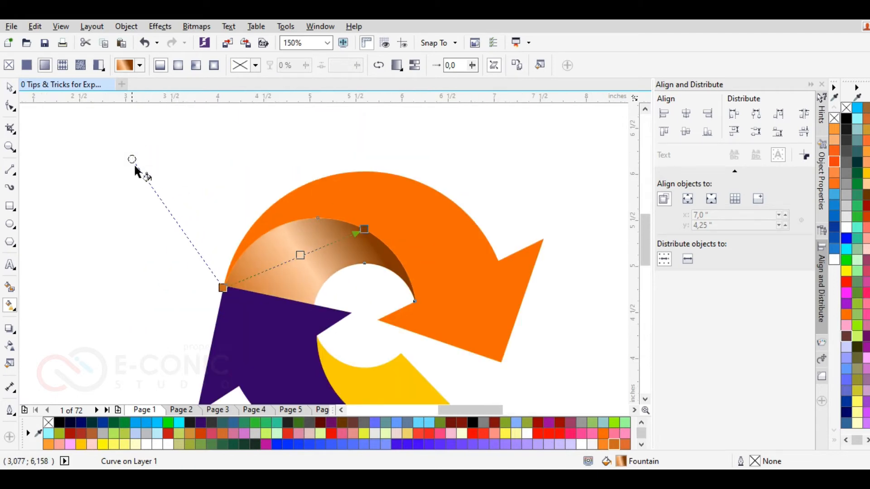
- Apply a fountain fill across the lower crescent with golden-yellow ends and a pale yellow node at 47 %
{"action": "scroll", "coordinate": [198, 211], "scroll_direction": "down", "scroll_amount": 2}
{"action": "left_click", "coordinate": [277, 311]}
{"action": "scroll", "coordinate": [276, 311], "scroll_direction": "up", "scroll_amount": 2}
{"action": "left_click_drag", "start_coordinate": [361, 295], "coordinate": [225, 283]}
{"action": "left_click", "coordinate": [81, 444]}
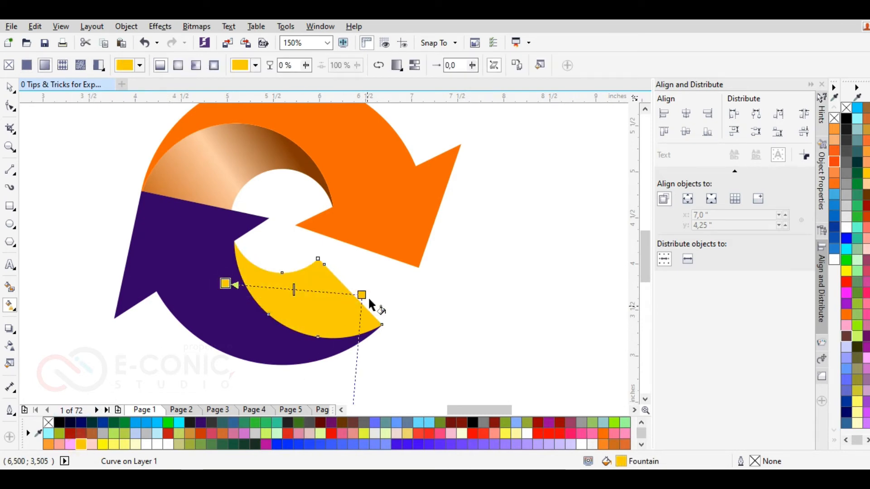
{"action": "left_click", "coordinate": [362, 295]}
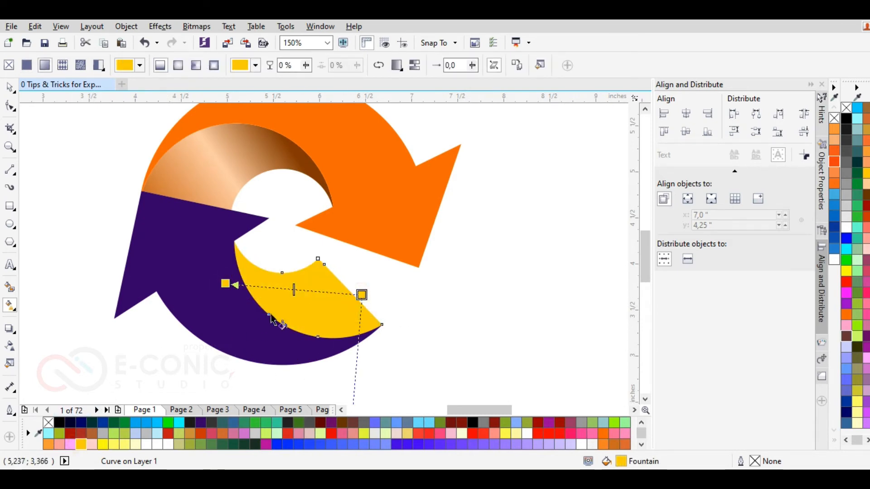
{"action": "double_click", "coordinate": [297, 290]}
{"action": "left_click", "coordinate": [156, 444]}
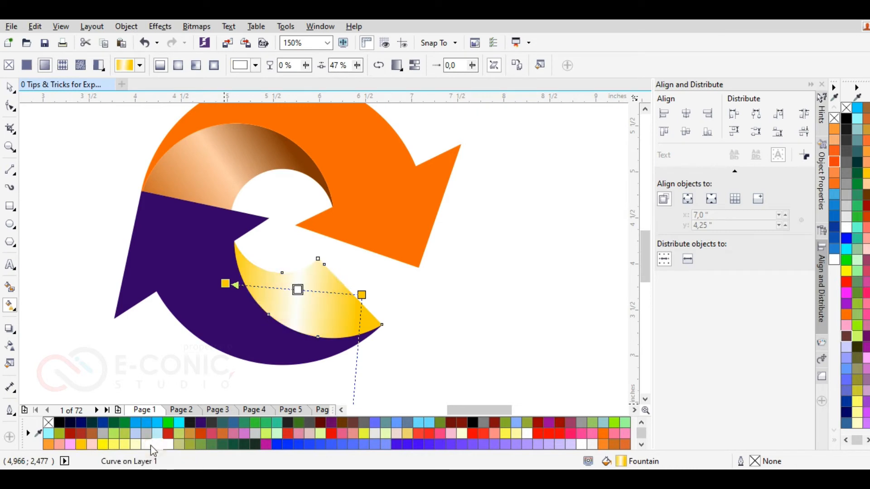
{"action": "left_click", "coordinate": [134, 444]}
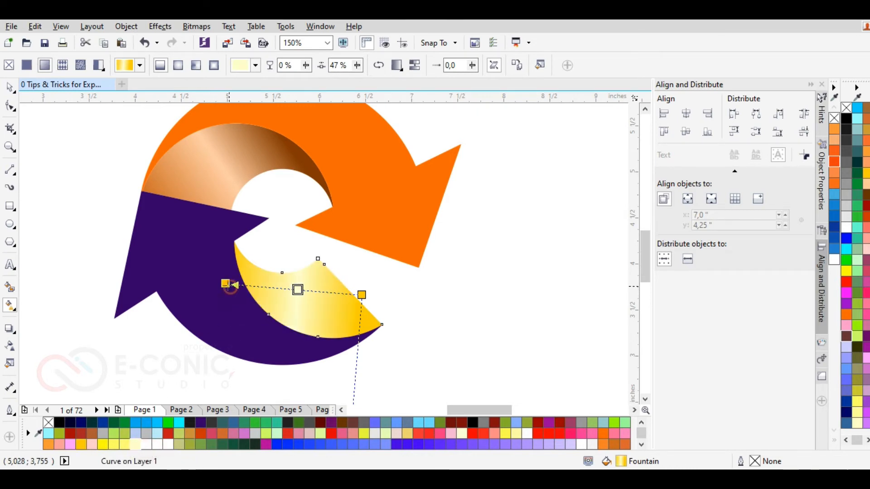
- Shorten the lower crescent's gradient to run nearly level and tilt its slant handle outward
{"action": "left_click_drag", "start_coordinate": [361, 295], "coordinate": [349, 281]}
{"action": "left_click_drag", "start_coordinate": [353, 402], "coordinate": [389, 389]}
{"action": "left_click_drag", "start_coordinate": [227, 285], "coordinate": [233, 283]}
- Deepen the golden yellow at the gradient's inner end and make the lower crescent's highlight a stronger yellow
{"action": "left_click", "coordinate": [209, 303]}
{"action": "left_click_drag", "start_coordinate": [268, 366], "coordinate": [268, 368]}
{"action": "left_click", "coordinate": [349, 281]}
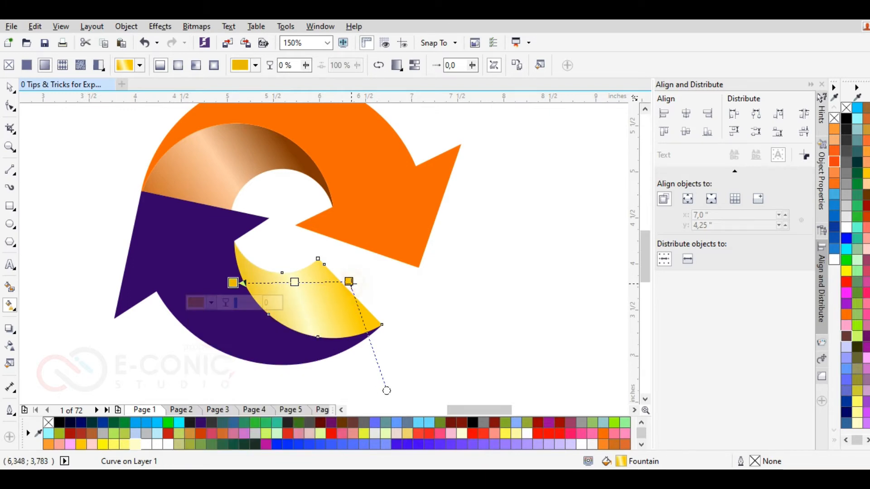
{"action": "left_click", "coordinate": [327, 302]}
{"action": "left_click_drag", "start_coordinate": [384, 361], "coordinate": [383, 365]}
{"action": "left_click", "coordinate": [396, 426]}
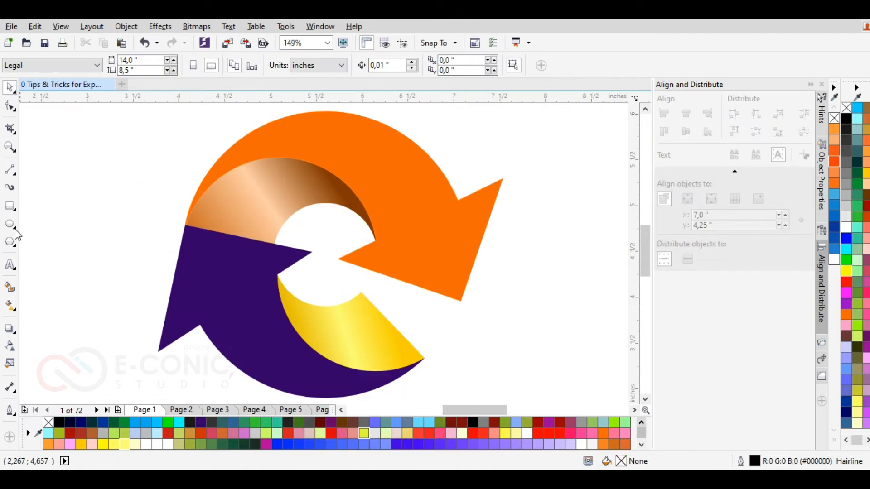
- Draw an unfilled circle about 3.39 in across over the logo and move its edge onto the orange arrow's lower tip
{"action": "left_click", "coordinate": [12, 227]}
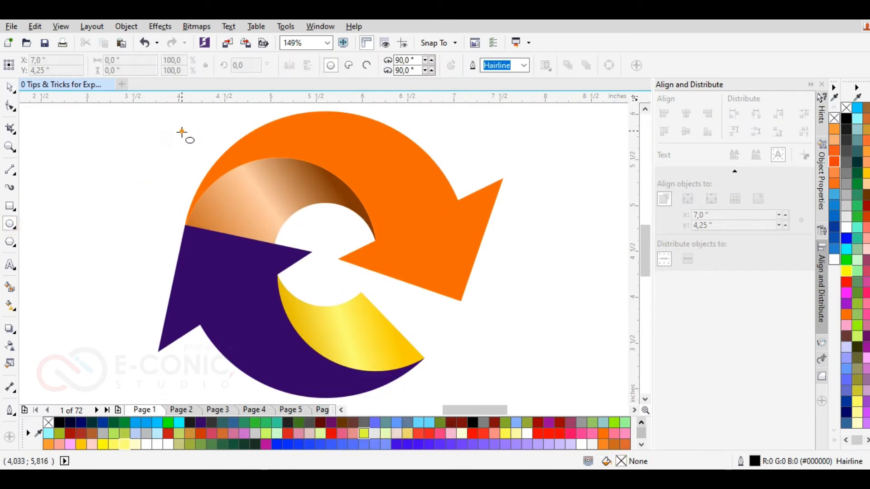
{"action": "left_click_drag", "start_coordinate": [181, 132], "coordinate": [482, 336]}
{"action": "left_click", "coordinate": [9, 88]}
{"action": "left_click_drag", "start_coordinate": [493, 259], "coordinate": [463, 259]}
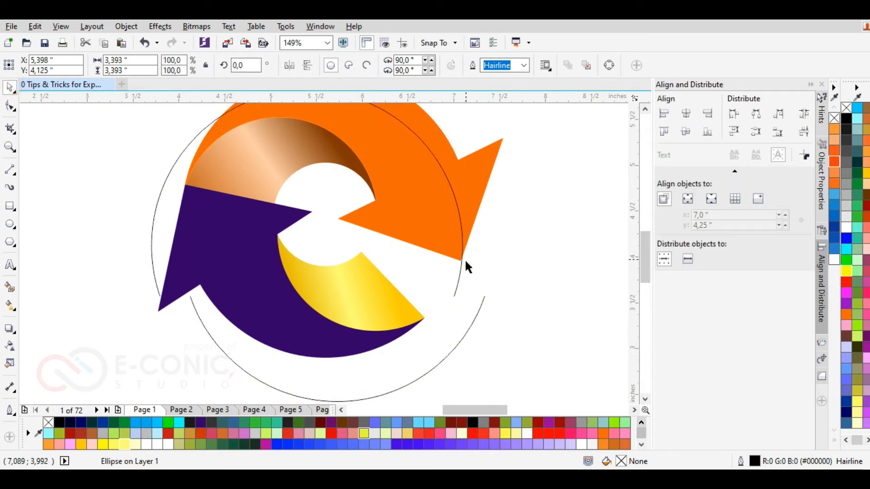
- Resize the circle into an ellipse about 3.18 in wide and 3.32 in high
{"action": "scroll", "coordinate": [490, 281], "scroll_direction": "down", "scroll_amount": 1}
{"action": "scroll", "coordinate": [383, 221], "scroll_direction": "up", "scroll_amount": 1}
{"action": "mouse_move", "coordinate": [253, 145]}
{"action": "left_mouse_down"}
{"action": "mouse_move", "coordinate": [266, 161]}
{"action": "mouse_move", "coordinate": [241, 127]}
{"action": "mouse_move", "coordinate": [261, 150]}
{"action": "left_mouse_up"}
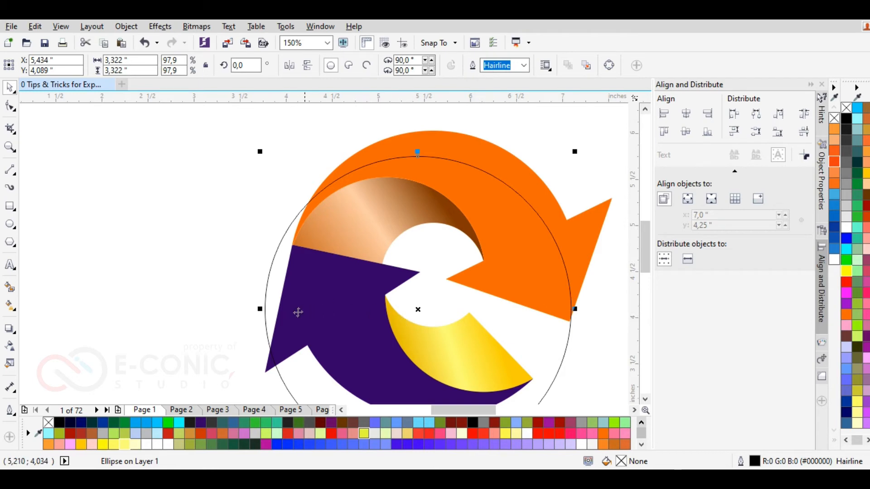
{"action": "left_click_drag", "start_coordinate": [260, 309], "coordinate": [273, 309]}
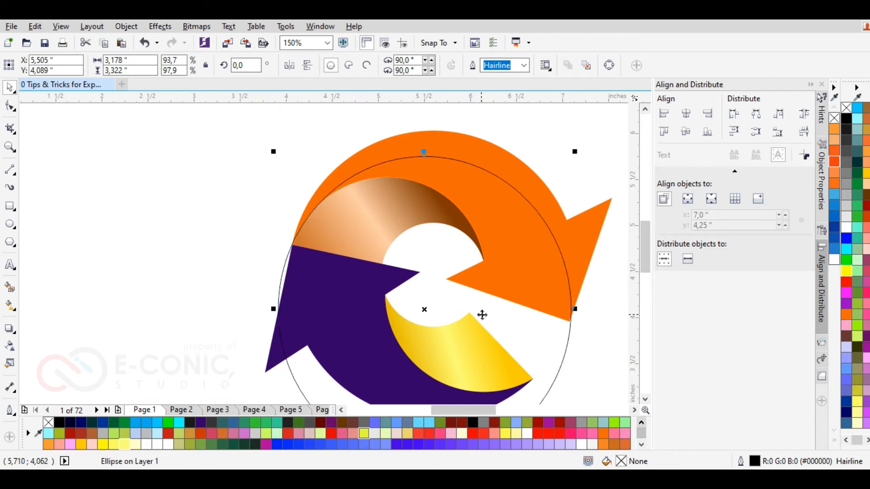
- Rotate the ellipse to about 298° and move its edge back to the orange arrow's lower tip
{"action": "left_click", "coordinate": [527, 321]}
{"action": "left_click_drag", "start_coordinate": [577, 154], "coordinate": [606, 267]}
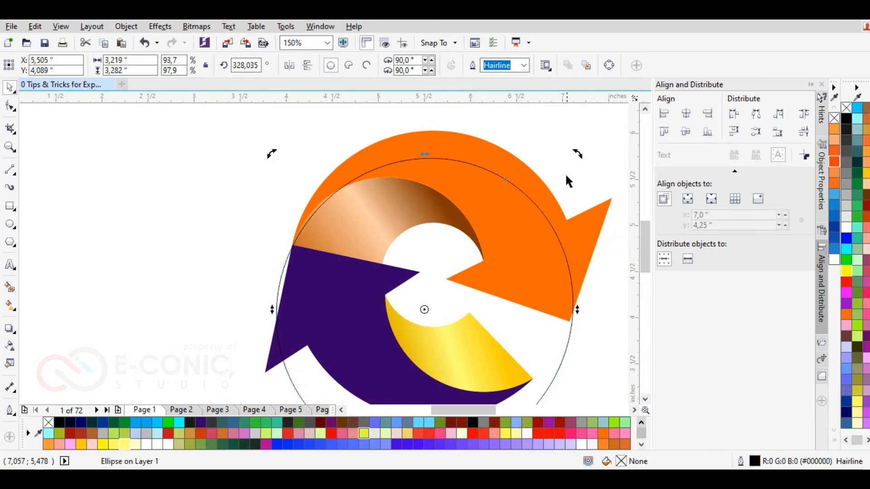
{"action": "left_click_drag", "start_coordinate": [577, 156], "coordinate": [608, 295]}
{"action": "left_click_drag", "start_coordinate": [575, 357], "coordinate": [570, 322]}
{"action": "left_click", "coordinate": [596, 331]}
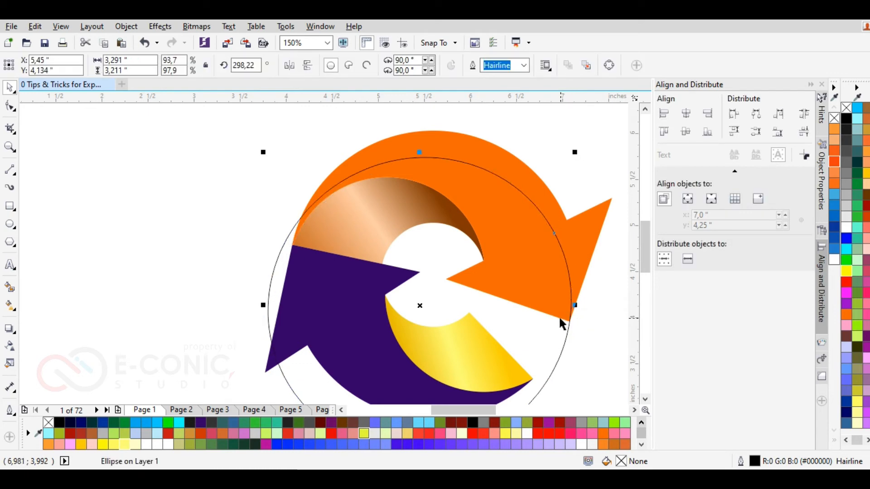
- Stretch the ellipse to about 3.50 in high and narrow it to about 3.17 in
{"action": "left_click_drag", "start_coordinate": [419, 149], "coordinate": [419, 125]}
{"action": "mouse_move", "coordinate": [565, 331]}
{"action": "left_mouse_down"}
{"action": "mouse_move", "coordinate": [559, 311]}
{"action": "mouse_move", "coordinate": [569, 320]}
{"action": "mouse_move", "coordinate": [564, 334]}
{"action": "mouse_move", "coordinate": [566, 324]}
{"action": "left_mouse_up"}
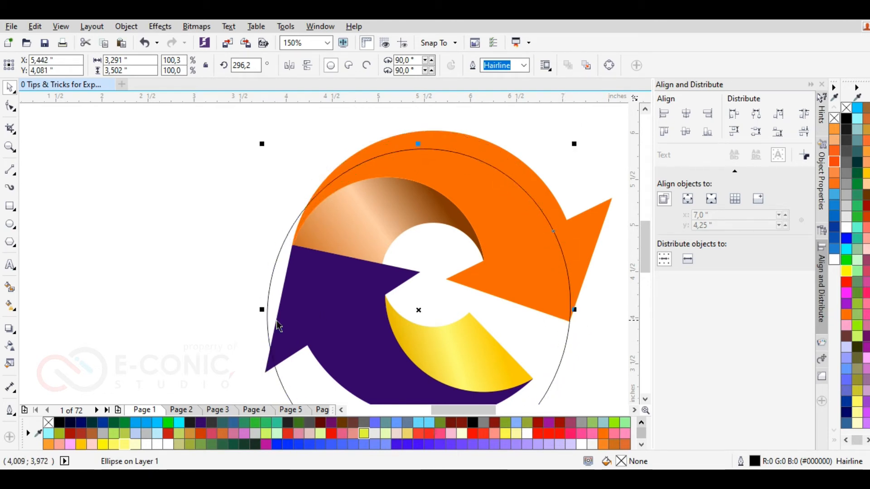
{"action": "left_click_drag", "start_coordinate": [260, 311], "coordinate": [273, 310]}
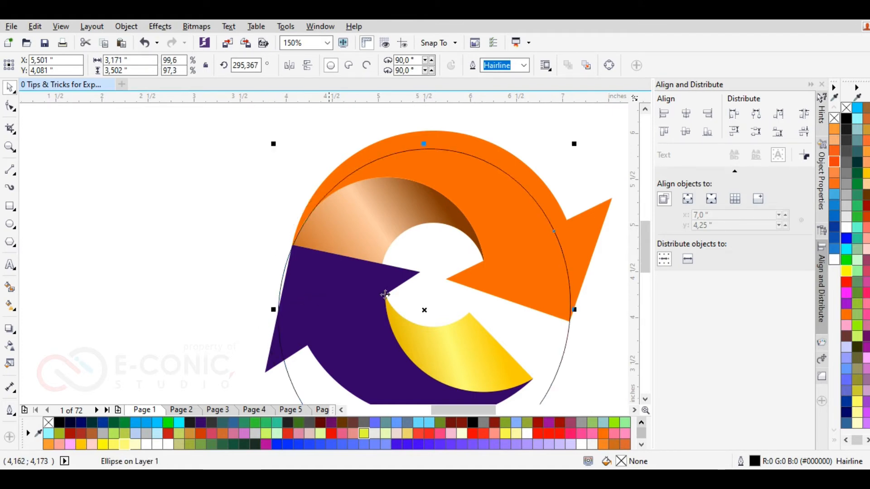
- Rotate the ellipse to about 288°, widen it to 3.3 in and realign its edge with the orange arrow's lower tip
{"action": "left_click", "coordinate": [420, 311]}
{"action": "left_click_drag", "start_coordinate": [574, 143], "coordinate": [587, 171]}
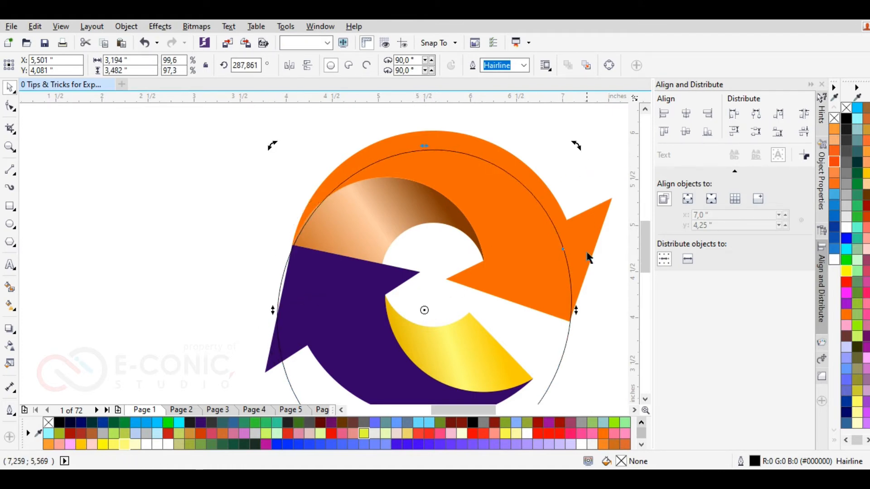
{"action": "left_click", "coordinate": [591, 335]}
{"action": "left_click_drag", "start_coordinate": [570, 327], "coordinate": [568, 319]}
{"action": "left_click_drag", "start_coordinate": [269, 306], "coordinate": [262, 306]}
{"action": "scroll", "coordinate": [571, 323], "scroll_direction": "up", "scroll_amount": 5}
{"action": "left_click_drag", "start_coordinate": [517, 292], "coordinate": [515, 285]}
{"action": "scroll", "coordinate": [561, 293], "scroll_direction": "down", "scroll_amount": 3}
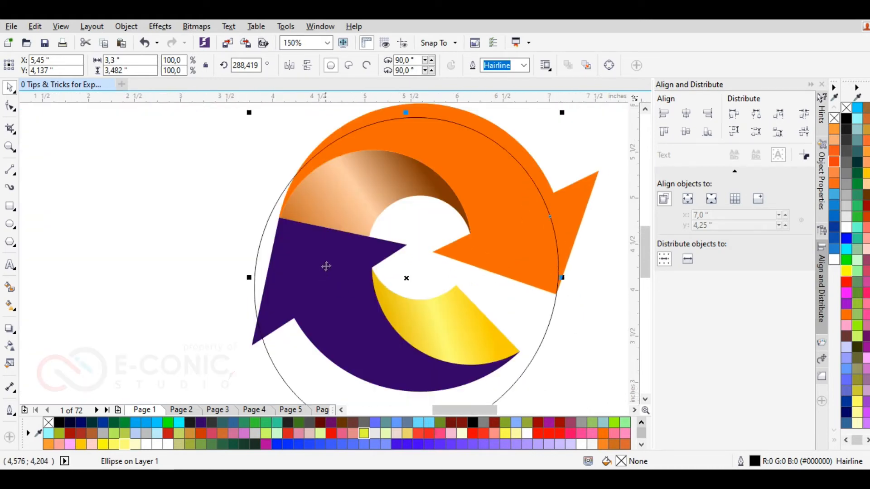
- Raise the ellipse slightly so its outline crosses the purple arrow and meets the orange arrow's lower tip
{"action": "left_click", "coordinate": [417, 278]}
{"action": "left_click_drag", "start_coordinate": [251, 278], "coordinate": [250, 273]}
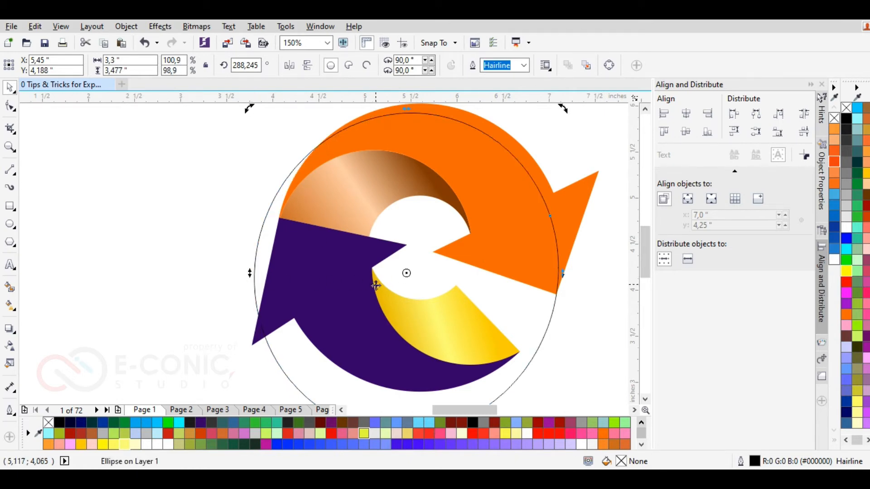
{"action": "scroll", "coordinate": [376, 284], "scroll_direction": "down", "scroll_amount": 1}
{"action": "left_click", "coordinate": [361, 259]}
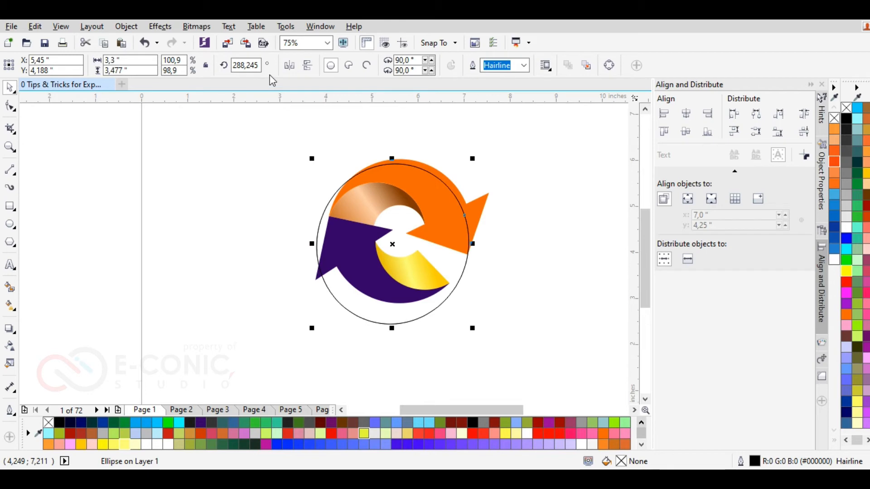
- Mirror a copy of the ellipse vertically and horizontally, and move it up to the corner where orange and purple meet
{"action": "left_click", "coordinate": [307, 66]}
{"action": "left_click", "coordinate": [289, 67]}
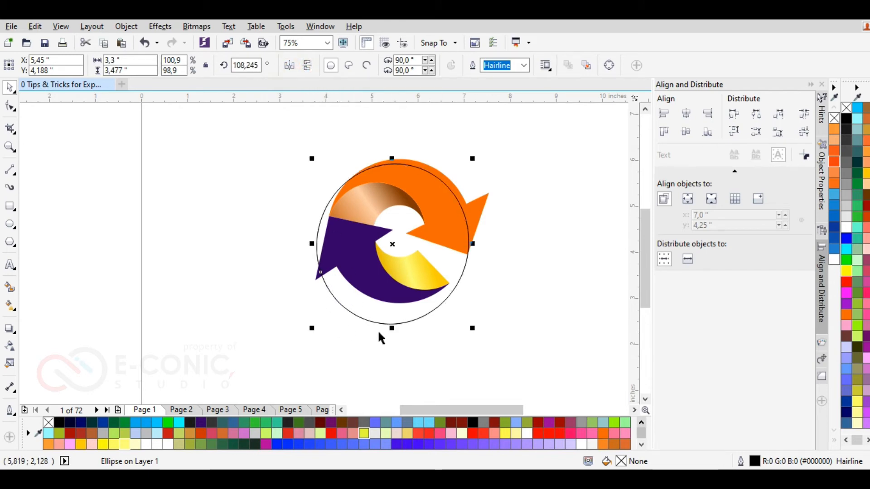
{"action": "left_click_drag", "start_coordinate": [318, 245], "coordinate": [327, 216]}
{"action": "scroll", "coordinate": [357, 232], "scroll_direction": "up", "scroll_amount": 2}
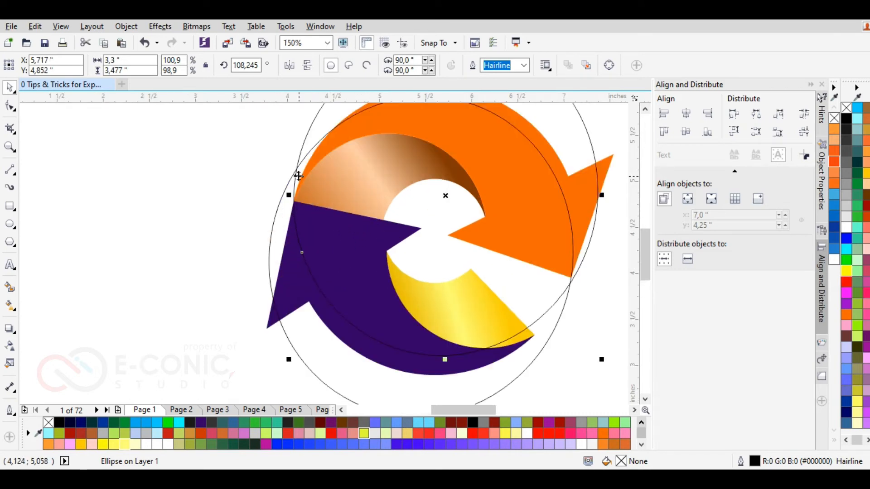
{"action": "mouse_move", "coordinate": [308, 164]}
{"action": "left_mouse_down"}
{"action": "mouse_move", "coordinate": [306, 150]}
{"action": "mouse_move", "coordinate": [298, 195]}
{"action": "mouse_move", "coordinate": [312, 164]}
{"action": "mouse_move", "coordinate": [303, 161]}
{"action": "left_mouse_up"}
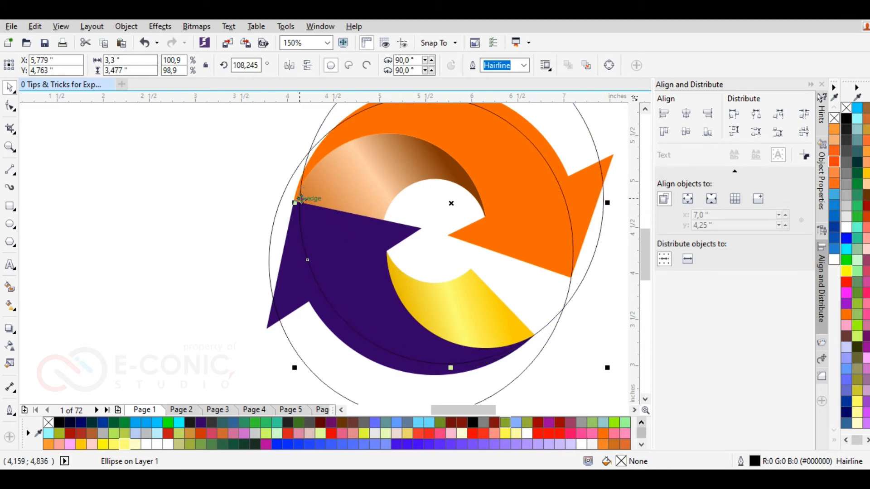
- Widen the mirrored ellipse to about 3.35 in and align its edge with the purple arrow's upper outer corner
{"action": "left_click_drag", "start_coordinate": [298, 204], "coordinate": [293, 204]}
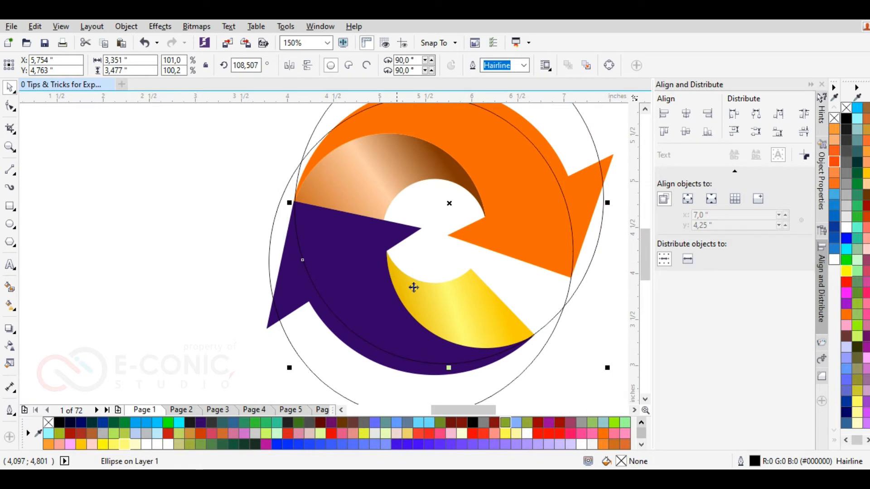
{"action": "scroll", "coordinate": [290, 213], "scroll_direction": "up", "scroll_amount": 4}
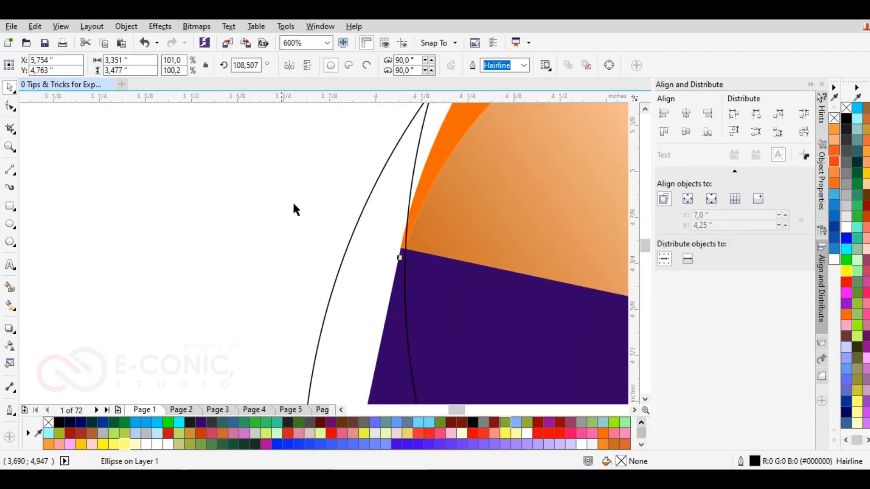
{"action": "left_click_drag", "start_coordinate": [408, 265], "coordinate": [403, 264]}
{"action": "scroll", "coordinate": [403, 264], "scroll_direction": "down", "scroll_amount": 6}
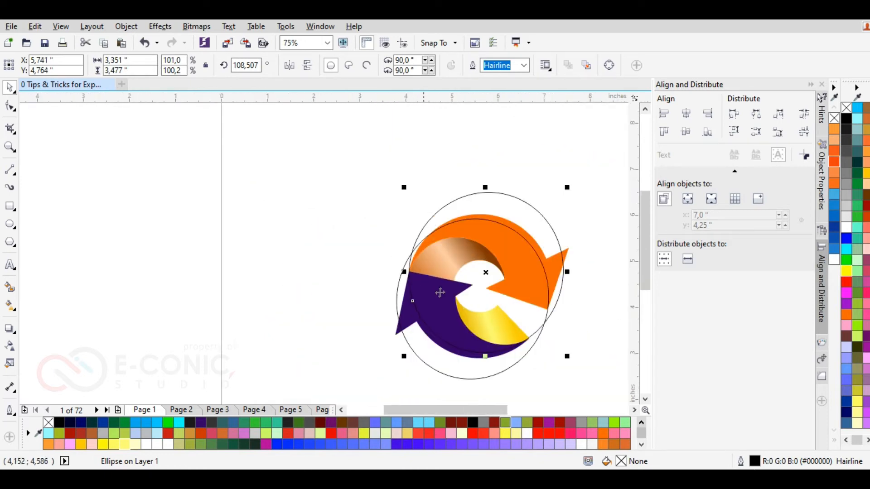
- Reduce the mirrored ellipse's height to about 3.24 in and move its edge onto the yellow crescent's pointed tip
{"action": "scroll", "coordinate": [493, 322], "scroll_direction": "up", "scroll_amount": 2}
{"action": "scroll", "coordinate": [509, 341], "scroll_direction": "down", "scroll_amount": 2}
{"action": "left_click_drag", "start_coordinate": [493, 367], "coordinate": [494, 358]}
{"action": "scroll", "coordinate": [511, 338], "scroll_direction": "up", "scroll_amount": 2}
{"action": "left_click", "coordinate": [572, 334]}
{"action": "left_click_drag", "start_coordinate": [568, 332], "coordinate": [556, 355]}
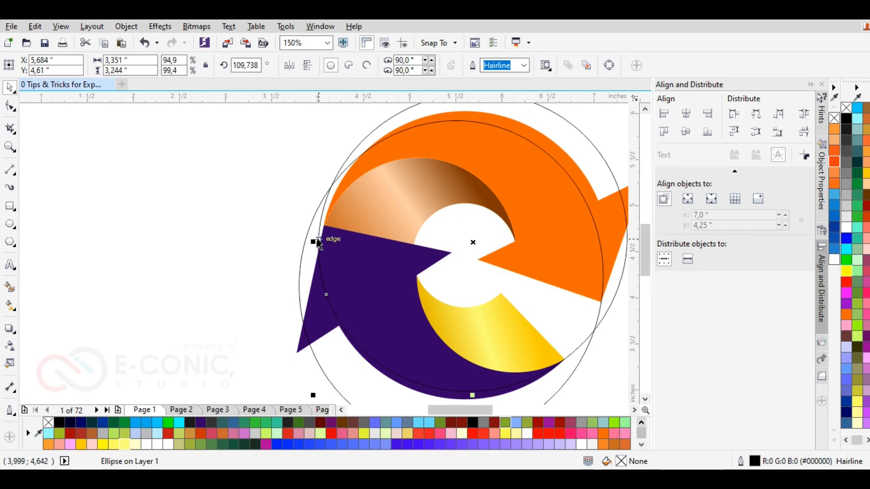
- Rotate the mirrored ellipse to about 95° and narrow it to about 3.30 in so it meets the purple arrow's corner
{"action": "left_click", "coordinate": [466, 256]}
{"action": "left_click_drag", "start_coordinate": [311, 397], "coordinate": [313, 364]}
{"action": "left_click", "coordinate": [345, 257]}
{"action": "mouse_move", "coordinate": [316, 240]}
{"action": "left_mouse_down"}
{"action": "mouse_move", "coordinate": [329, 219]}
{"action": "mouse_move", "coordinate": [319, 226]}
{"action": "left_mouse_up"}
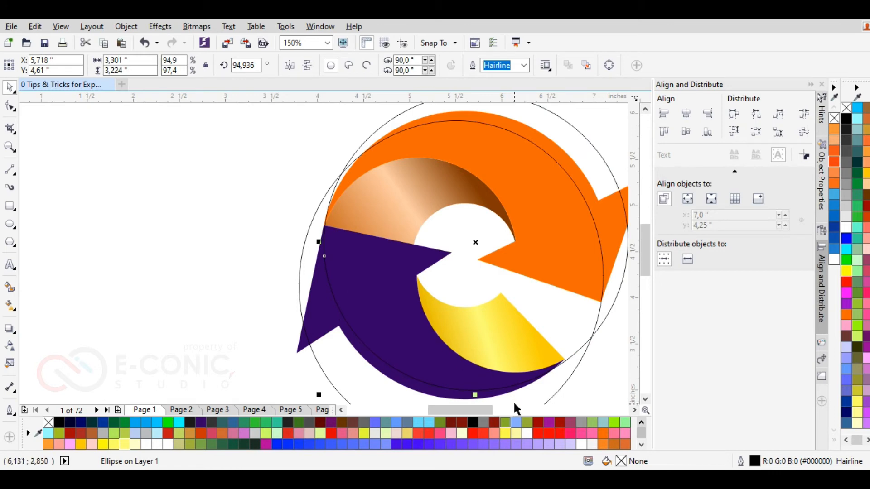
- Scale the mirrored ellipse down to about 2.65 in high, widen it to about 3.33 in and rotate it to about 63°
{"action": "scroll", "coordinate": [536, 348], "scroll_direction": "down", "scroll_amount": 1}
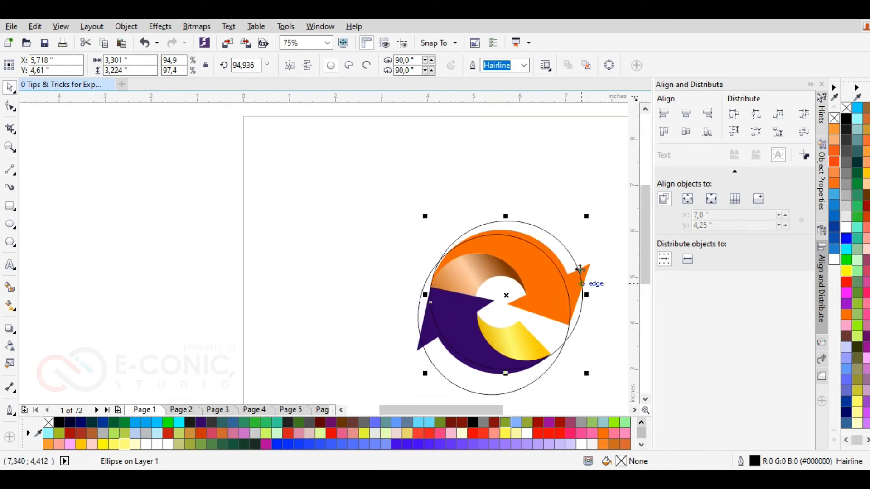
{"action": "left_click_drag", "start_coordinate": [585, 217], "coordinate": [559, 243]}
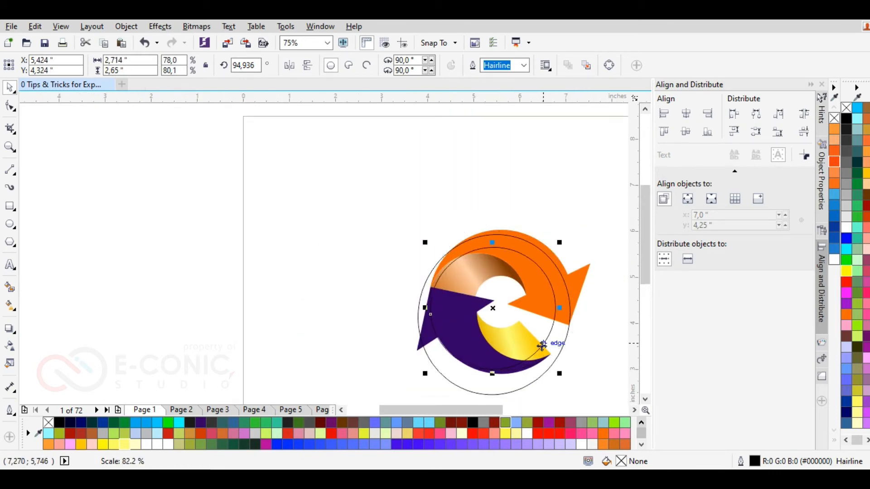
{"action": "left_click_drag", "start_coordinate": [560, 308], "coordinate": [588, 308]}
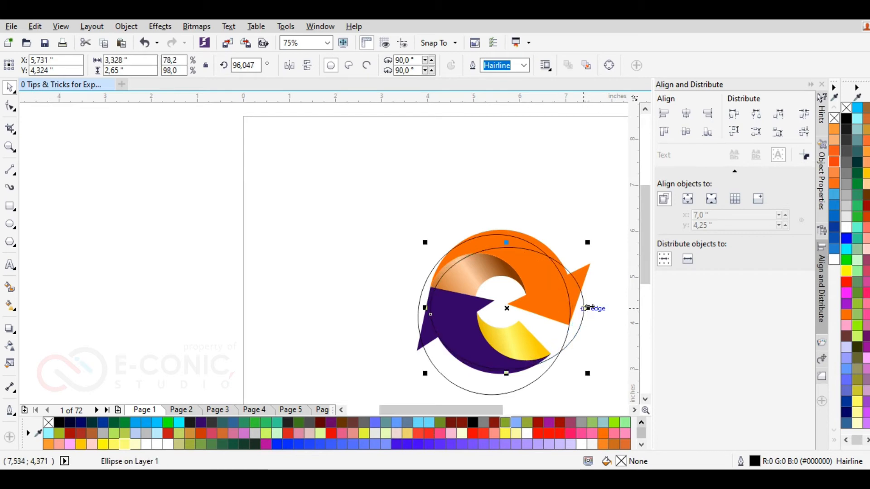
{"action": "left_click", "coordinate": [577, 320]}
{"action": "left_click_drag", "start_coordinate": [587, 243], "coordinate": [595, 303]}
- Move the mirrored ellipse so its edge passes through the corner where the purple arrow meets the orange one
{"action": "scroll", "coordinate": [471, 297], "scroll_direction": "up", "scroll_amount": 2}
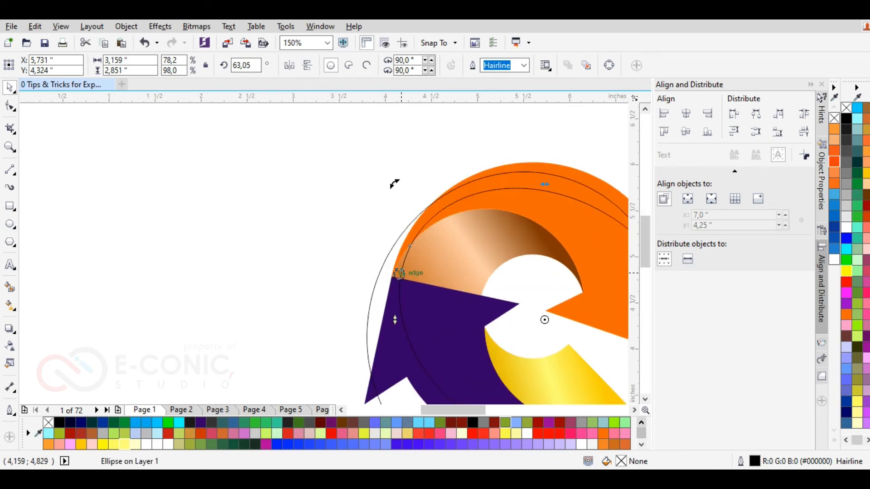
{"action": "left_click_drag", "start_coordinate": [399, 273], "coordinate": [391, 248]}
{"action": "left_click_drag", "start_coordinate": [390, 277], "coordinate": [389, 271]}
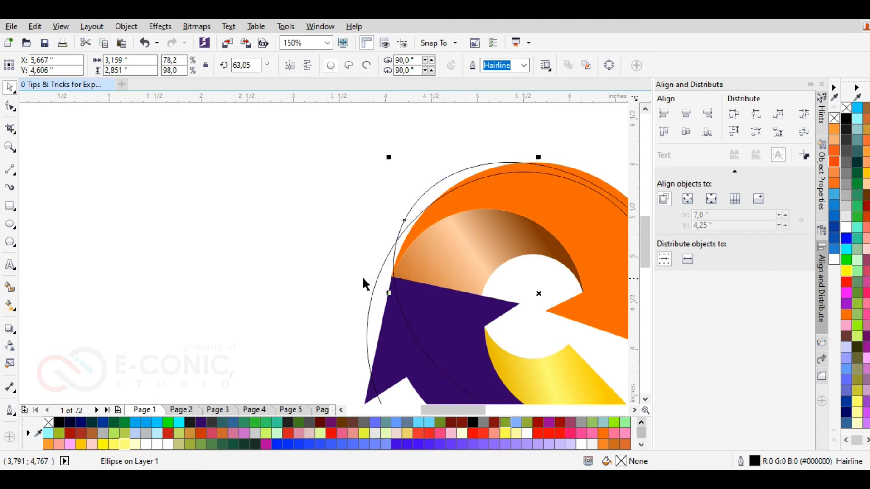
{"action": "scroll", "coordinate": [460, 340], "scroll_direction": "down", "scroll_amount": 2}
{"action": "scroll", "coordinate": [466, 346], "scroll_direction": "up", "scroll_amount": 2}
{"action": "scroll", "coordinate": [292, 216], "scroll_direction": "up", "scroll_amount": 2}
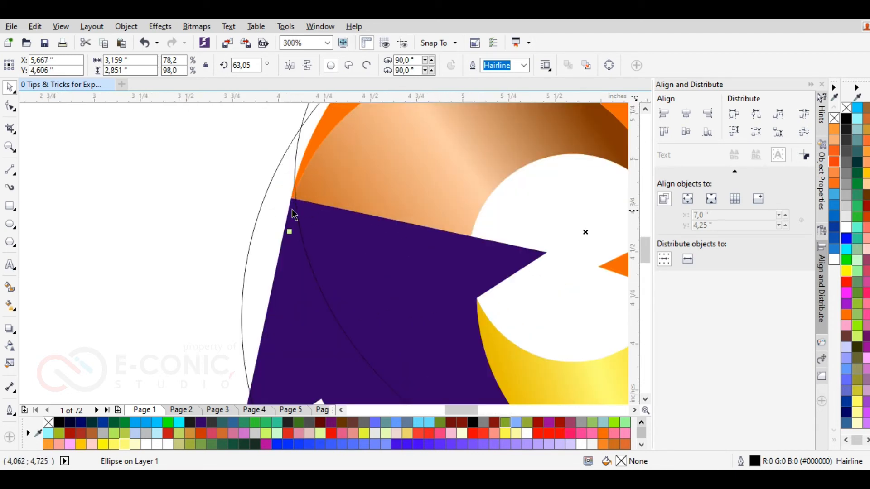
{"action": "left_click_drag", "start_coordinate": [295, 194], "coordinate": [292, 201]}
{"action": "scroll", "coordinate": [317, 217], "scroll_direction": "down", "scroll_amount": 2}
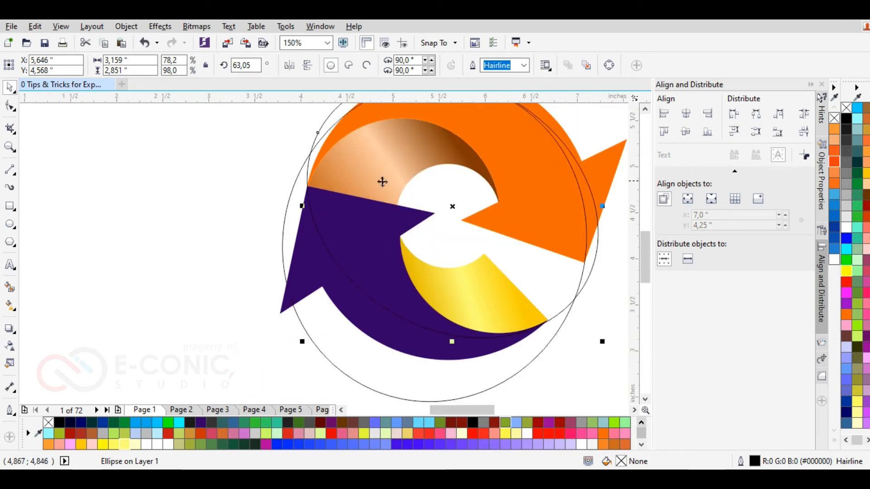
- Rotate the mirrored ellipse around the purple arrow's upper corner to about 60°
{"action": "left_click", "coordinate": [453, 208]}
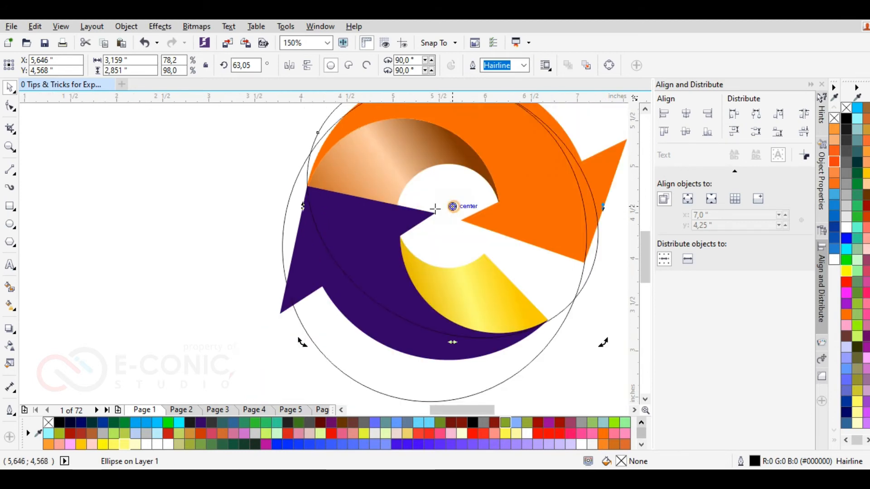
{"action": "left_click_drag", "start_coordinate": [607, 344], "coordinate": [603, 375]}
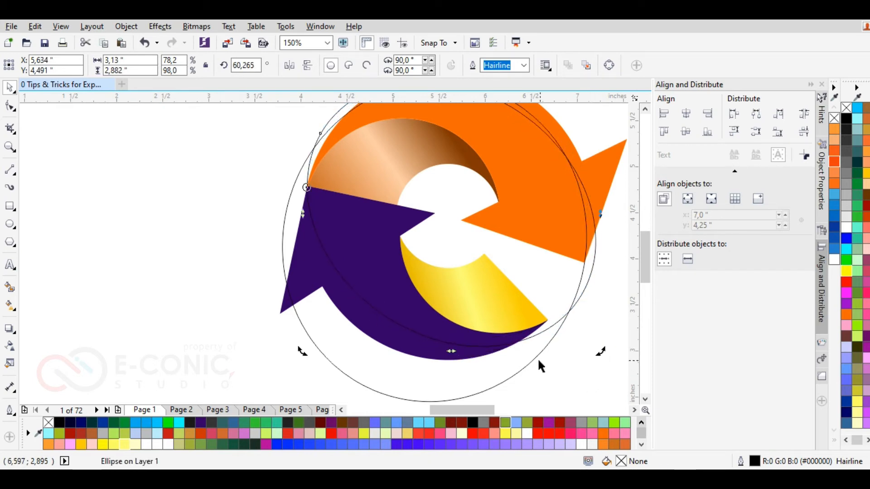
{"action": "left_click_drag", "start_coordinate": [602, 353], "coordinate": [601, 354]}
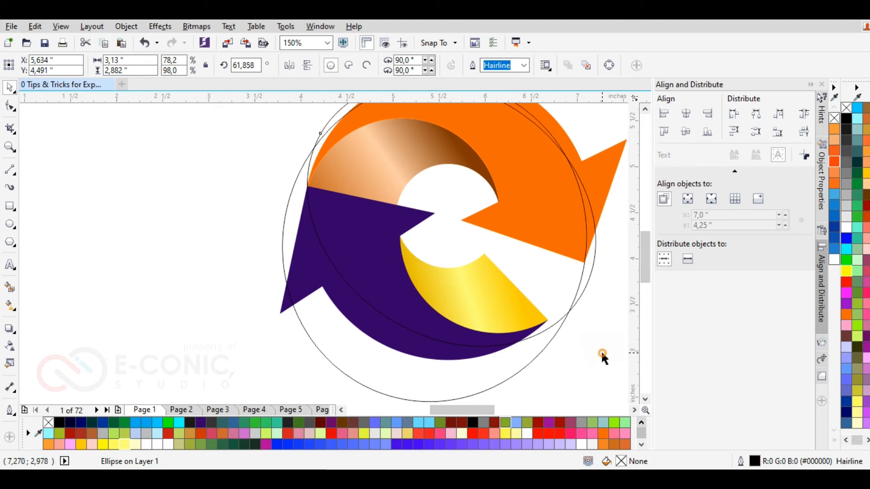
{"action": "left_click", "coordinate": [557, 312]}
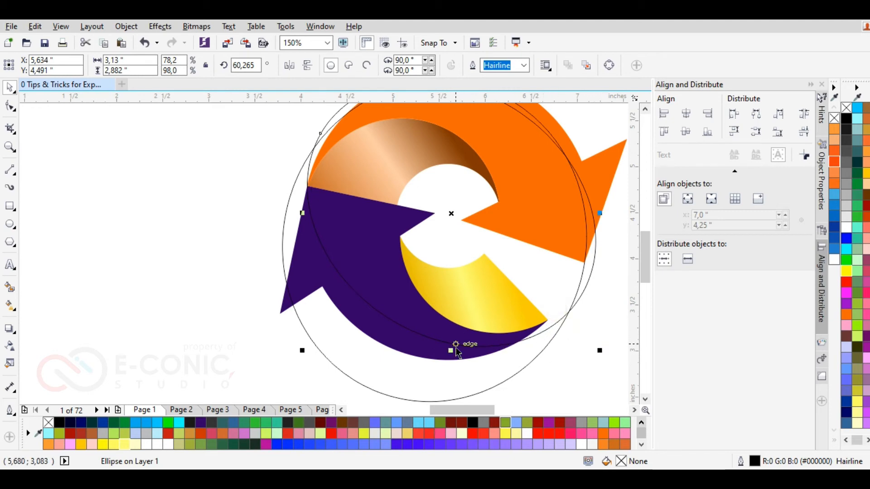
- Flatten the mirrored ellipse to about 2.27 in high and rotate it towards the yellow crescent's pointed tip
{"action": "left_click_drag", "start_coordinate": [450, 350], "coordinate": [451, 290]}
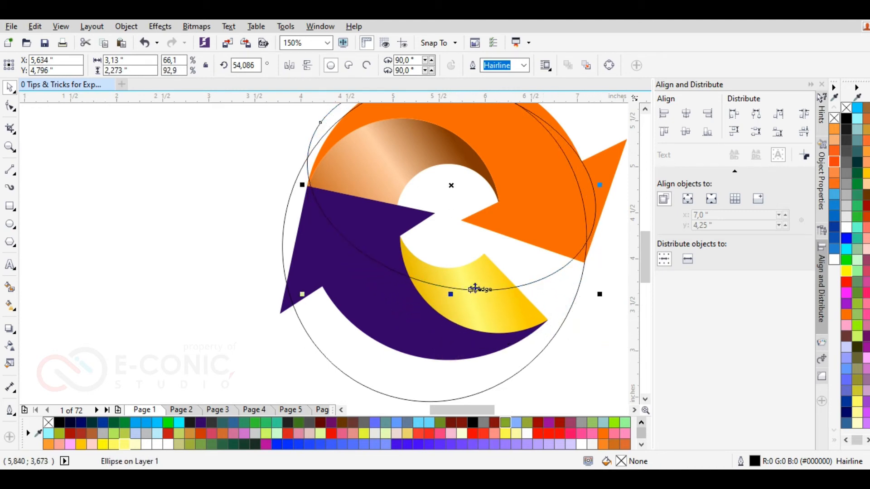
{"action": "left_click", "coordinate": [498, 271]}
{"action": "left_click", "coordinate": [529, 258]}
{"action": "left_click", "coordinate": [531, 258]}
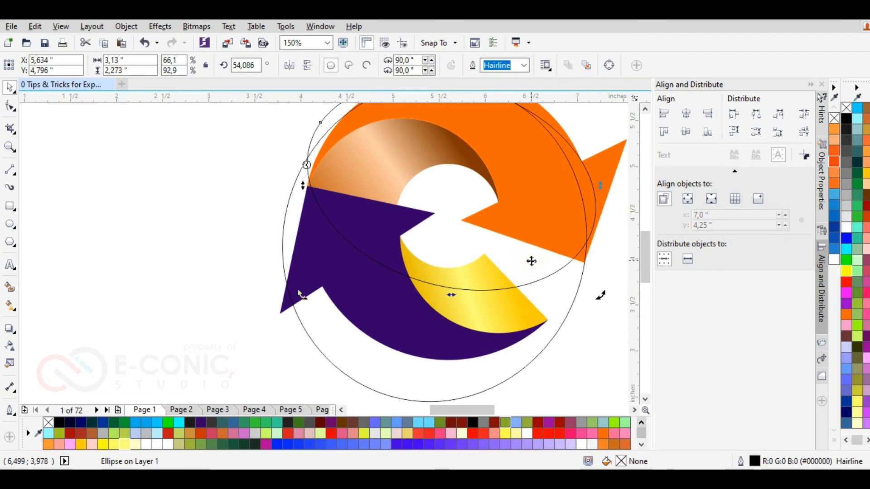
{"action": "left_click_drag", "start_coordinate": [605, 295], "coordinate": [525, 382]}
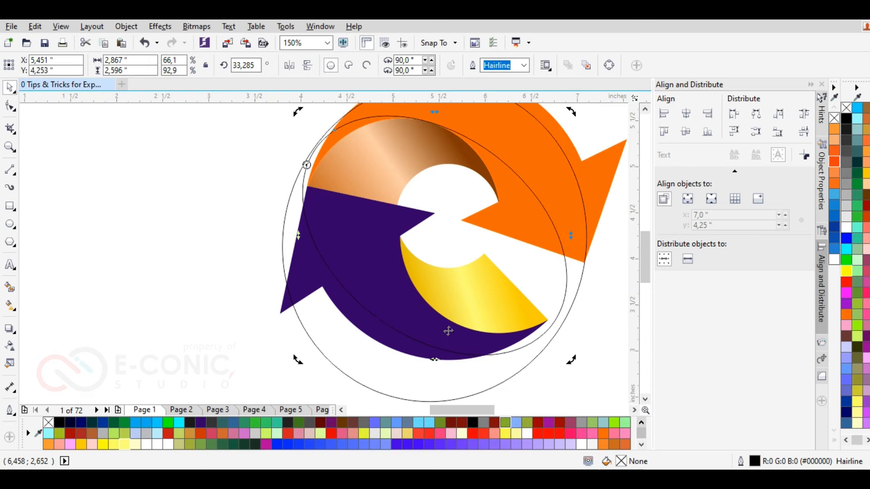
- Move the flattened ellipse's edge onto the purple arrow's upper corner and undo the stray change to the large ellipse
{"action": "left_click_drag", "start_coordinate": [301, 189], "coordinate": [307, 185]}
{"action": "left_click", "coordinate": [287, 162]}
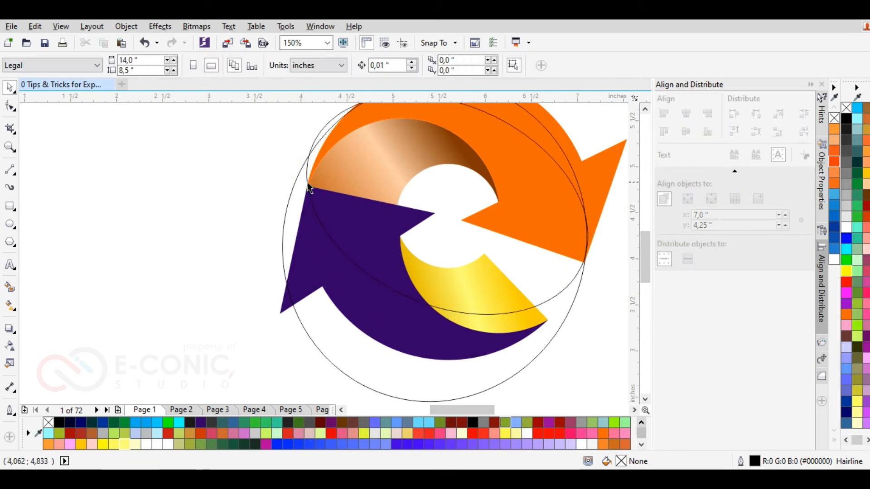
{"action": "left_click", "coordinate": [306, 173]}
{"action": "key", "text": "ctrl+z"}
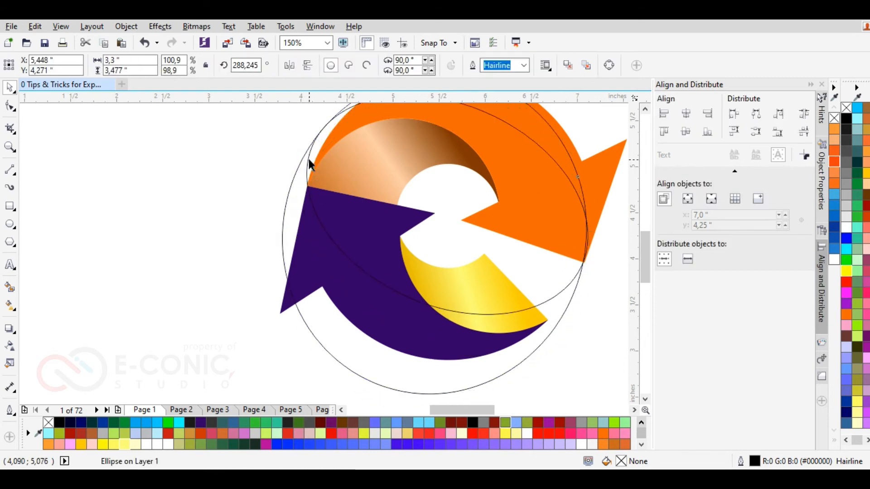
{"action": "key", "text": "ctrl+z"}
{"action": "key", "text": "ctrl+z"}
{"action": "scroll", "coordinate": [311, 177], "scroll_direction": "up", "scroll_amount": 3}
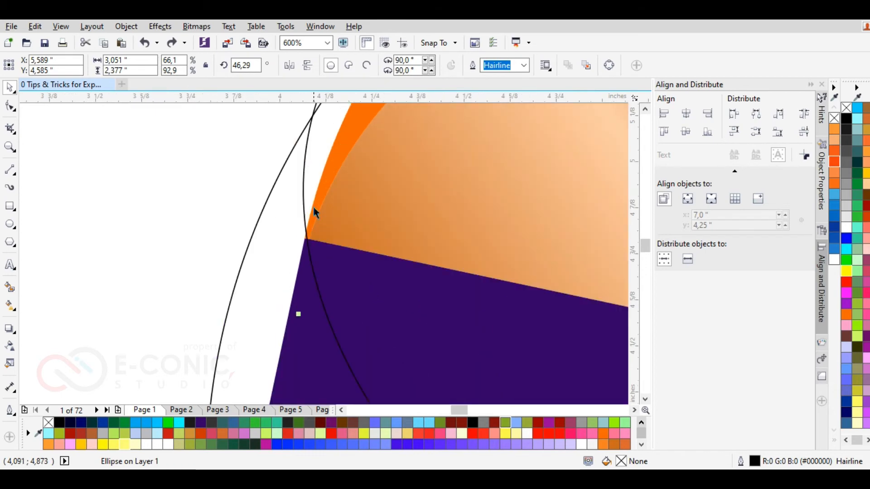
{"action": "left_click_drag", "start_coordinate": [304, 201], "coordinate": [298, 228]}
{"action": "scroll", "coordinate": [298, 229], "scroll_direction": "down", "scroll_amount": 3}
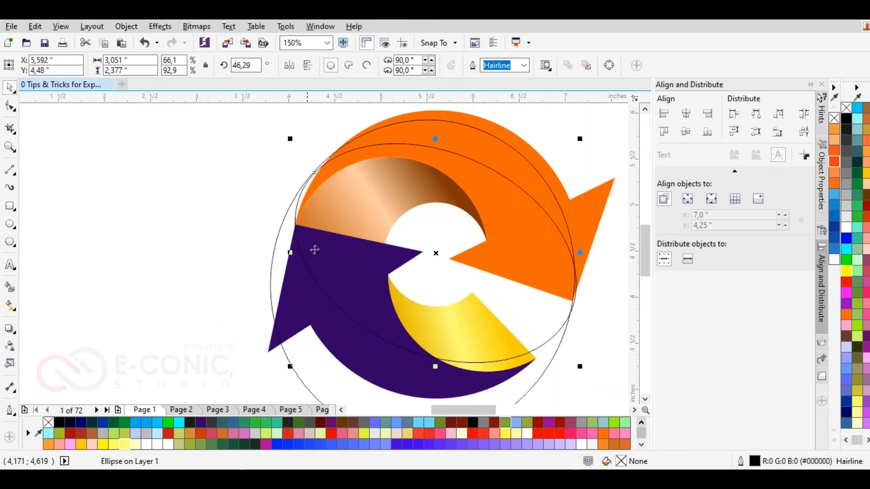
- Rotate the flattened ellipse to about 39° and snap its edge back onto the purple arrow's upper corner
{"action": "left_click", "coordinate": [436, 253]}
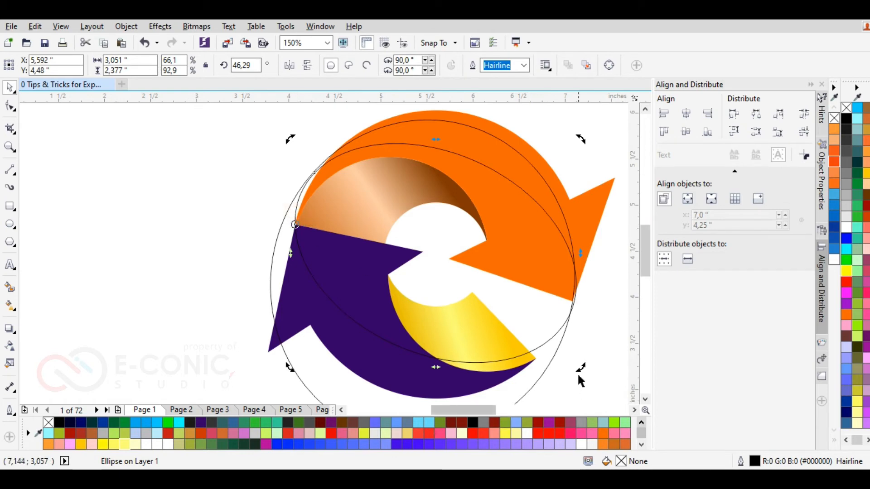
{"action": "left_click_drag", "start_coordinate": [578, 377], "coordinate": [559, 359]}
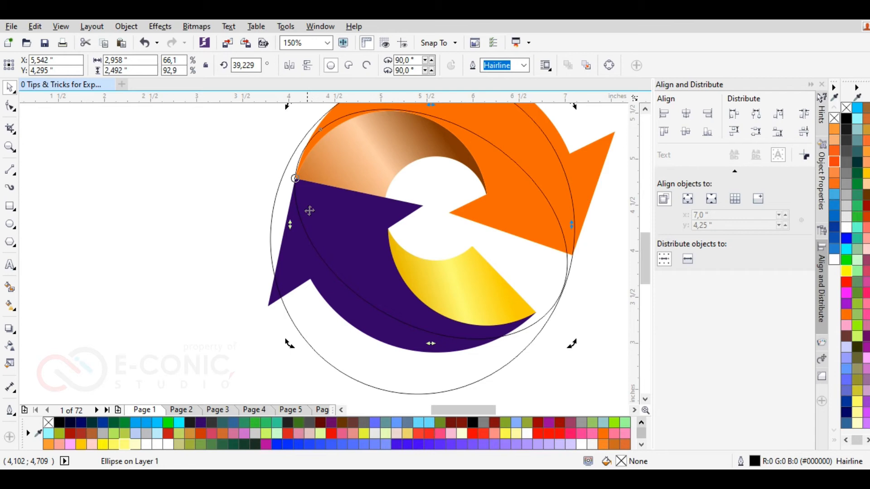
{"action": "left_click", "coordinate": [327, 228]}
{"action": "left_click", "coordinate": [297, 210]}
{"action": "left_click", "coordinate": [311, 222]}
{"action": "left_click_drag", "start_coordinate": [306, 231], "coordinate": [288, 180]}
{"action": "scroll", "coordinate": [297, 178], "scroll_direction": "up", "scroll_amount": 4}
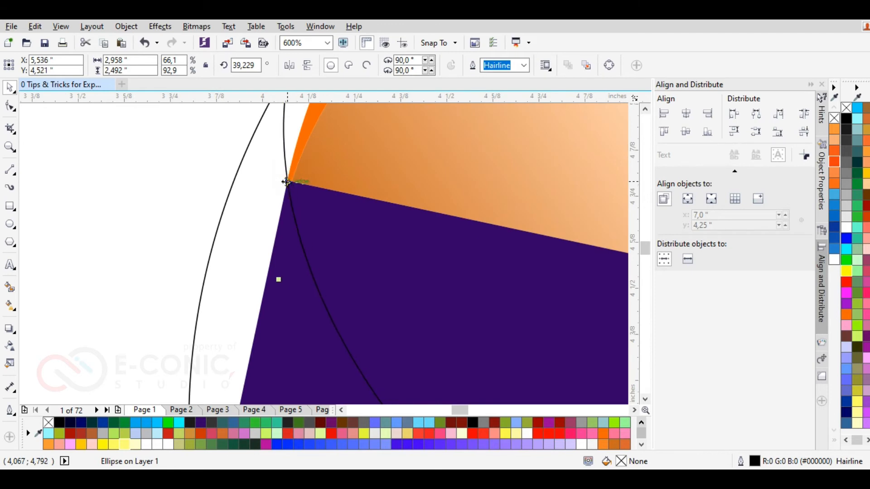
{"action": "scroll", "coordinate": [288, 180], "scroll_direction": "down", "scroll_amount": 4}
- Rotate the flattened ellipse to about 31° around the corner and scale it down to about 2.81 × 2.61 in
{"action": "left_click", "coordinate": [462, 241]}
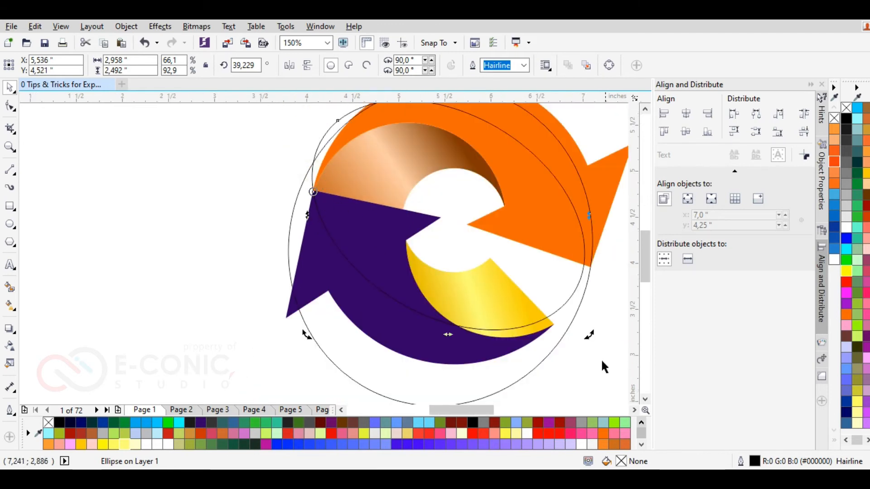
{"action": "left_click_drag", "start_coordinate": [590, 334], "coordinate": [542, 320]}
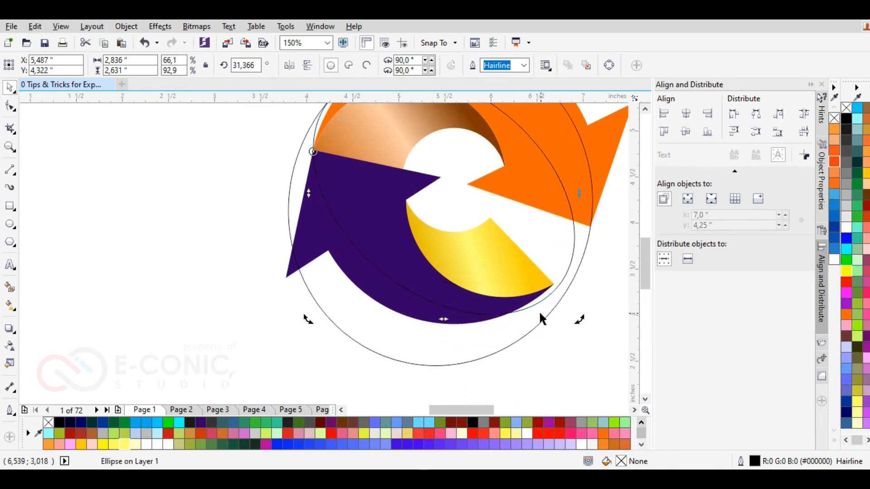
{"action": "left_click", "coordinate": [553, 258]}
{"action": "left_click_drag", "start_coordinate": [578, 319], "coordinate": [576, 316]}
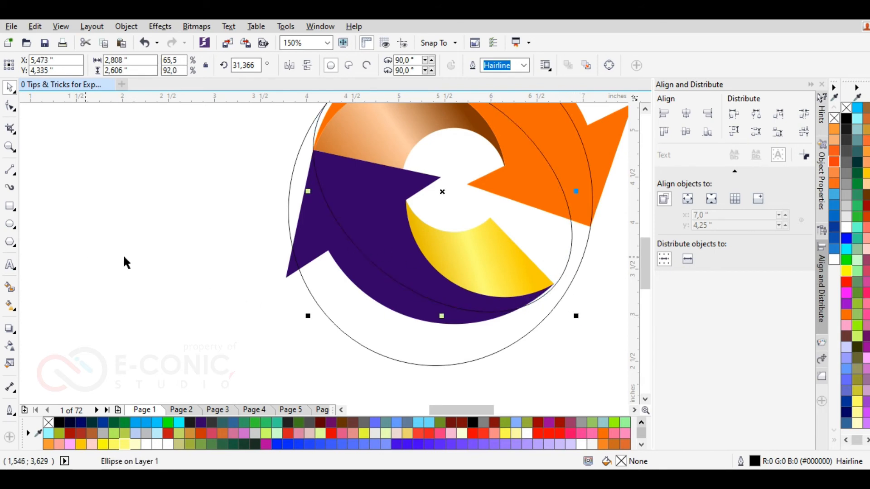
- Create a grey-blue Smart Fill shape from the part of the orange arrow lying outside the large ellipse
{"action": "left_click", "coordinate": [7, 87]}
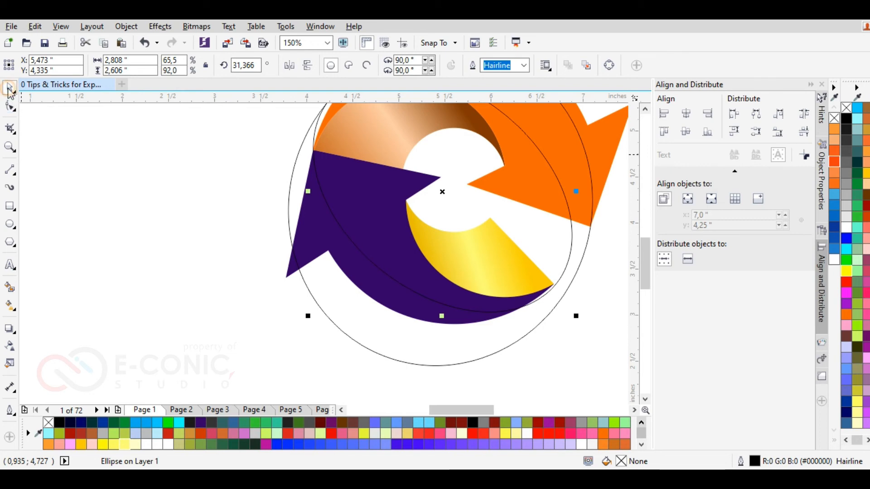
{"action": "left_click", "coordinate": [107, 174]}
{"action": "scroll", "coordinate": [366, 214], "scroll_direction": "down", "scroll_amount": 1}
{"action": "scroll", "coordinate": [386, 159], "scroll_direction": "up", "scroll_amount": 1}
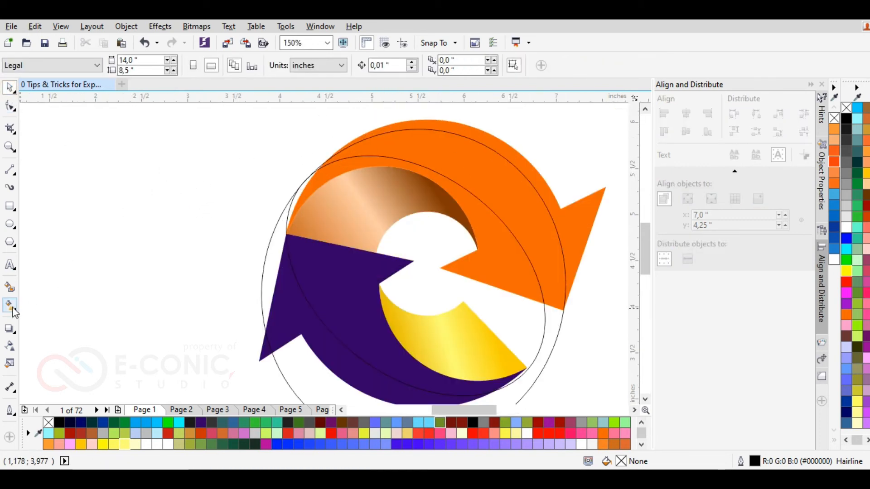
{"action": "left_click", "coordinate": [9, 288]}
{"action": "left_click", "coordinate": [401, 152]}
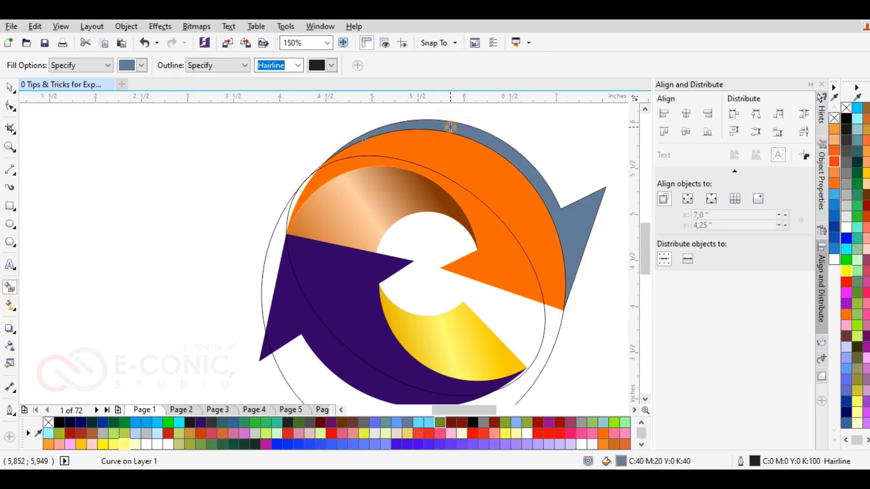
- Delete the large guide ellipse used to cut the grey-blue band from the orange arrow
{"action": "left_click", "coordinate": [11, 88]}
{"action": "left_click", "coordinate": [555, 327]}
{"action": "left_click", "coordinate": [534, 332]}
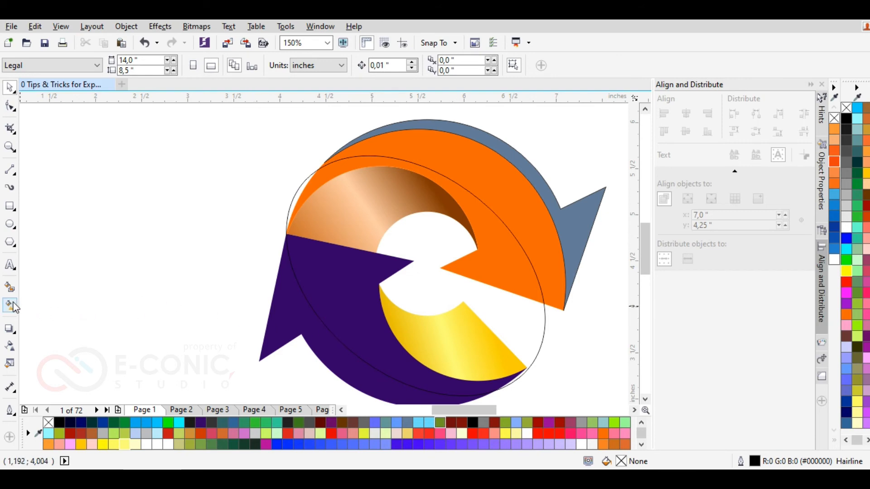
{"action": "scroll", "coordinate": [248, 211], "scroll_direction": "down", "scroll_amount": 1}
{"action": "scroll", "coordinate": [267, 229], "scroll_direction": "up", "scroll_amount": 1}
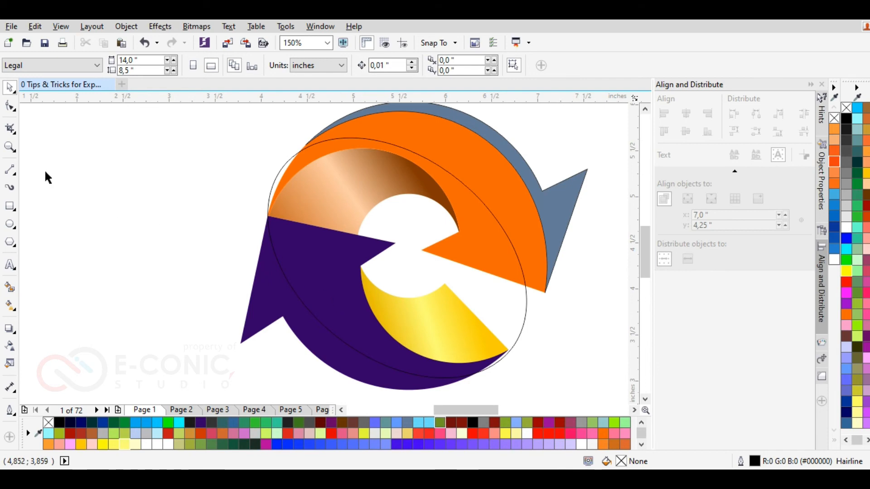
- Delete the remaining tilted ellipse over the purple arrow
{"action": "left_click", "coordinate": [405, 204]}
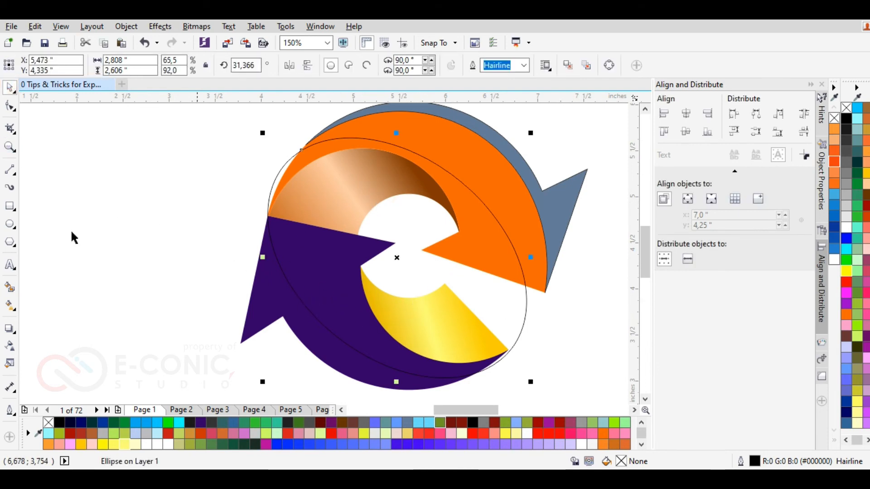
{"action": "left_click", "coordinate": [96, 182]}
{"action": "left_click", "coordinate": [273, 181]}
{"action": "key", "text": "Delete"}
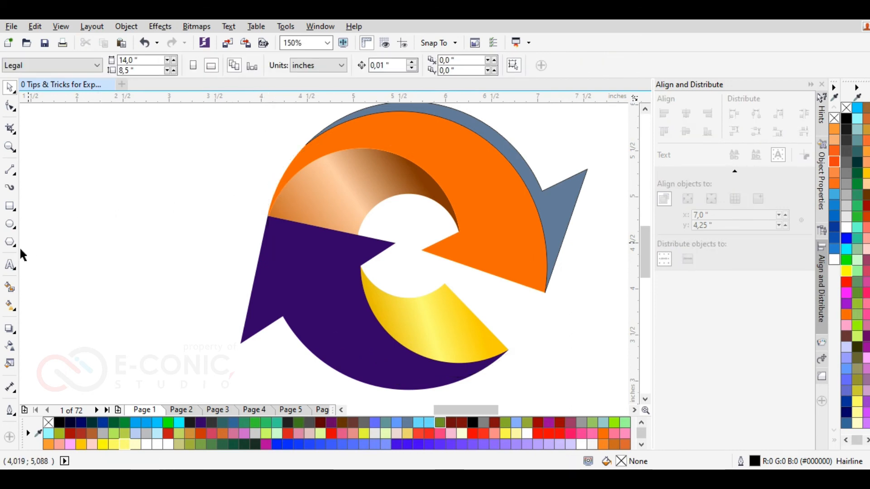
- Draw a circle about 2.60 in across and move its edge onto the purple arrow's upper corner
{"action": "left_click", "coordinate": [10, 224]}
{"action": "mouse_move", "coordinate": [267, 216]}
{"action": "left_mouse_down"}
{"action": "mouse_move", "coordinate": [515, 363]}
{"action": "mouse_move", "coordinate": [507, 350]}
{"action": "left_mouse_up"}
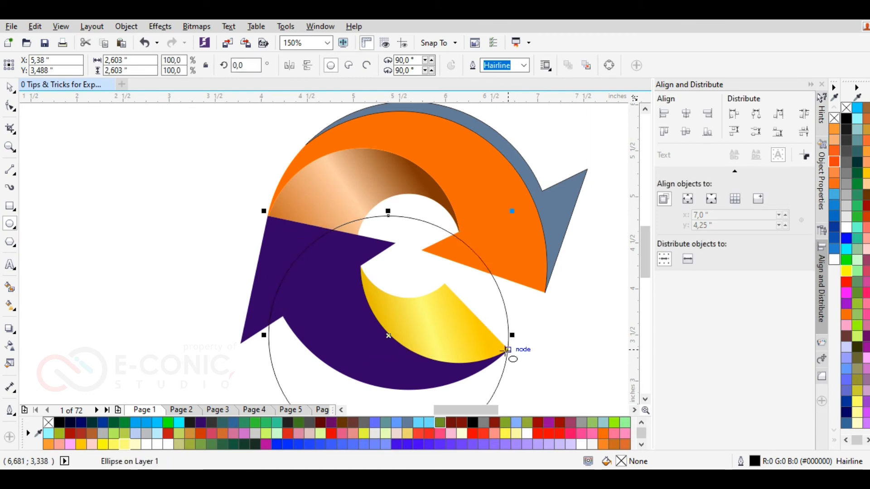
{"action": "left_click", "coordinate": [11, 89]}
{"action": "left_click_drag", "start_coordinate": [268, 335], "coordinate": [270, 217]}
- Resize the circle to about 3.18 × 3.36 in with its edge through the purple arrow's upper corner and the yellow crescent's tip
{"action": "left_click_drag", "start_coordinate": [501, 312], "coordinate": [571, 384]}
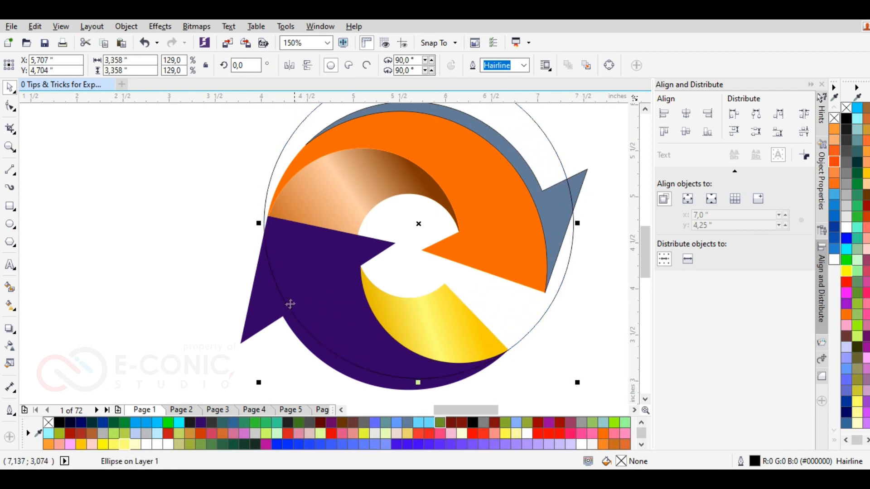
{"action": "left_click_drag", "start_coordinate": [263, 208], "coordinate": [269, 221]}
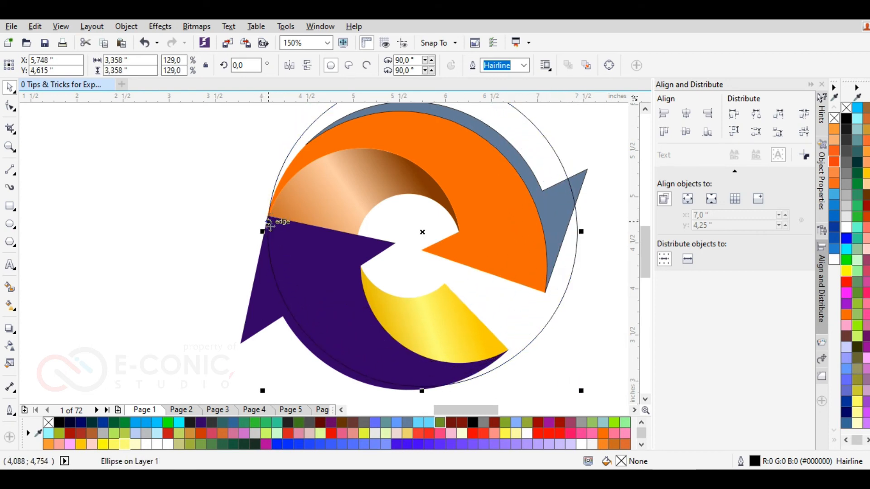
{"action": "left_click_drag", "start_coordinate": [579, 239], "coordinate": [510, 239]}
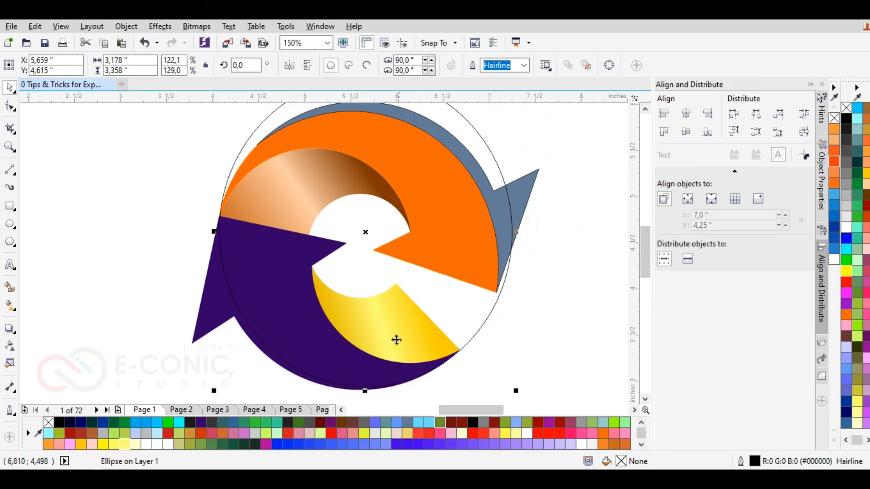
- Try to flatten the guide ellipse to about 3.18 × 2.74 in and move it over the yellow crescent's tip
{"action": "left_click_drag", "start_coordinate": [365, 393], "coordinate": [365, 361]}
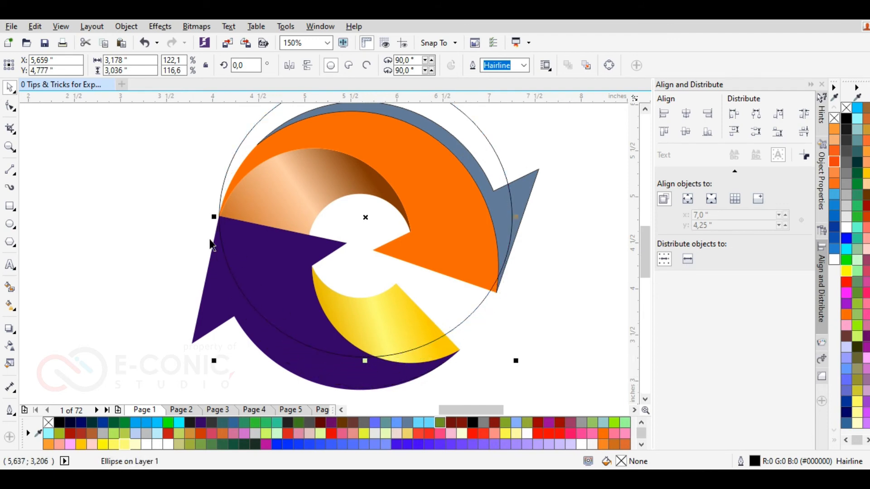
{"action": "left_click_drag", "start_coordinate": [222, 193], "coordinate": [220, 217]}
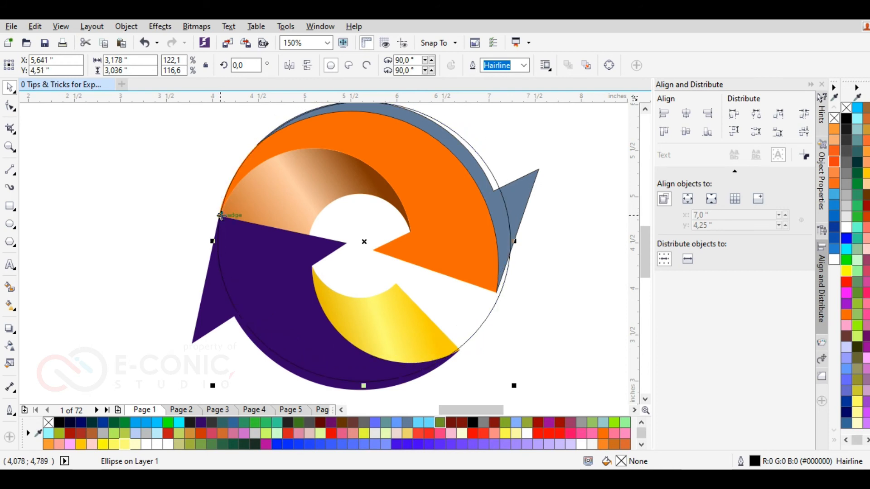
{"action": "left_click_drag", "start_coordinate": [363, 386], "coordinate": [364, 358]}
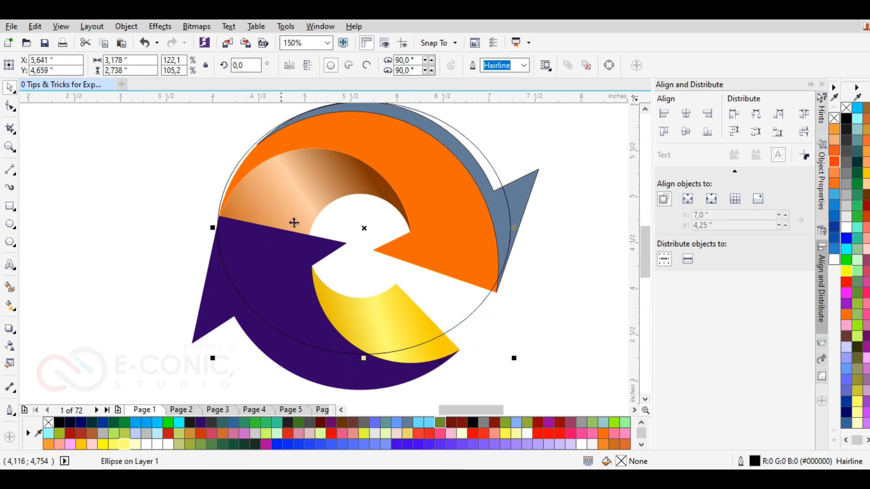
{"action": "left_click_drag", "start_coordinate": [359, 229], "coordinate": [338, 281]}
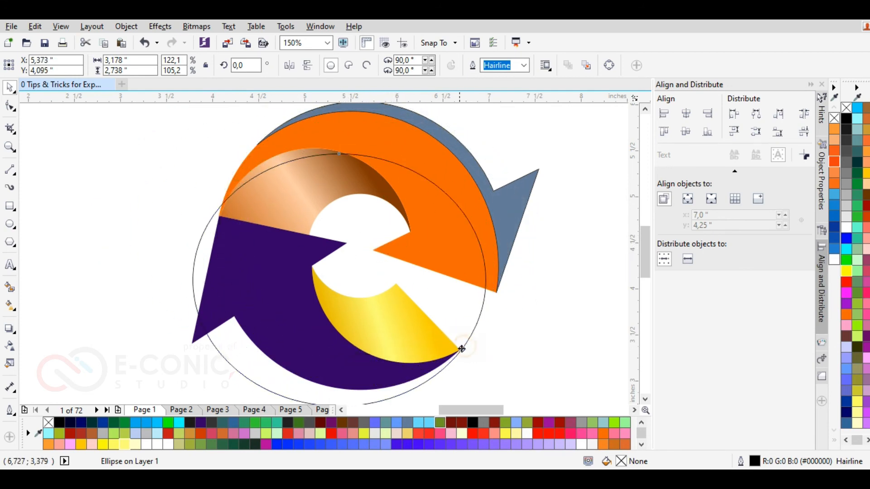
- Try to rotate the guide ellipse to about 341° around the yellow crescent's tip so its edge cuts a band from the purple arrow
{"action": "left_click_drag", "start_coordinate": [462, 349], "coordinate": [409, 312]}
{"action": "left_click", "coordinate": [344, 283]}
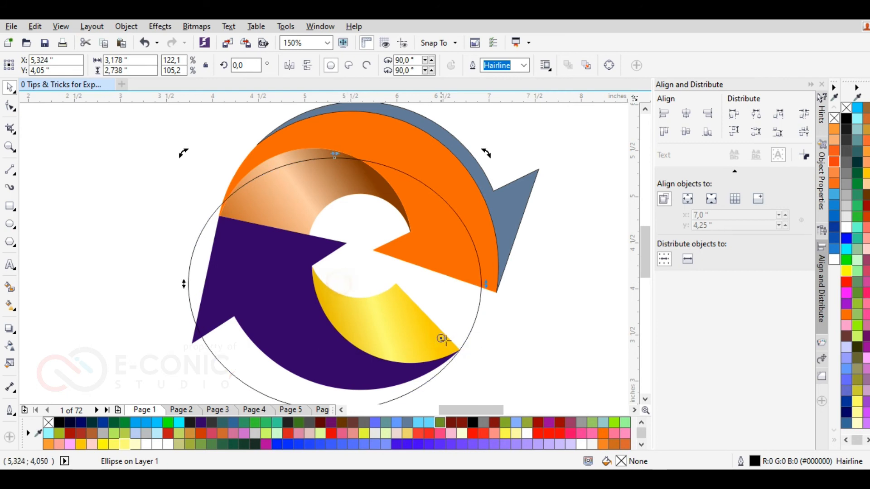
{"action": "left_click_drag", "start_coordinate": [181, 156], "coordinate": [299, 133]}
{"action": "left_click_drag", "start_coordinate": [281, 137], "coordinate": [277, 145]}
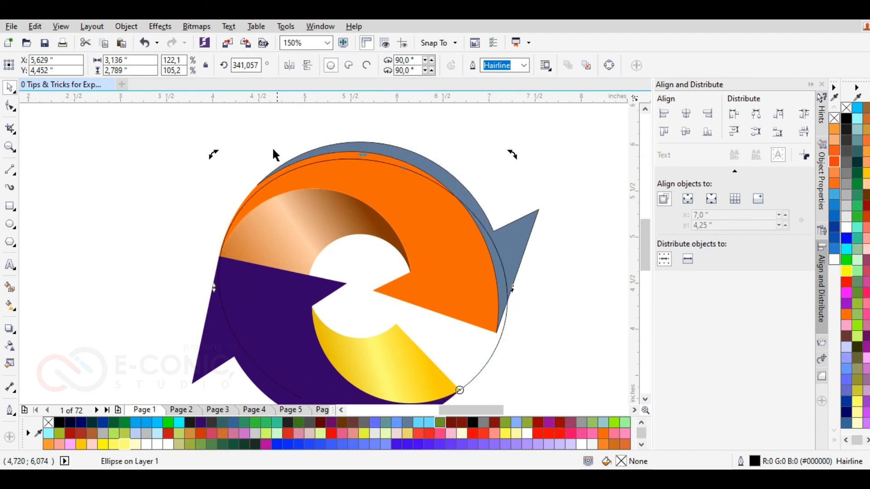
- Delete the tilted guide ellipse over the purple arrow
{"action": "scroll", "coordinate": [277, 145], "scroll_direction": "down", "scroll_amount": 1}
{"action": "scroll", "coordinate": [368, 319], "scroll_direction": "up", "scroll_amount": 1}
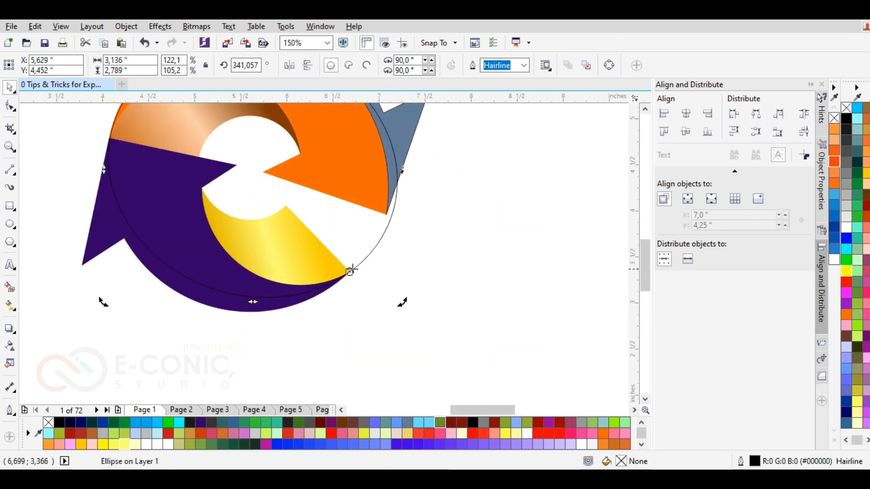
{"action": "scroll", "coordinate": [352, 270], "scroll_direction": "down", "scroll_amount": 1}
{"action": "scroll", "coordinate": [365, 269], "scroll_direction": "up", "scroll_amount": 1}
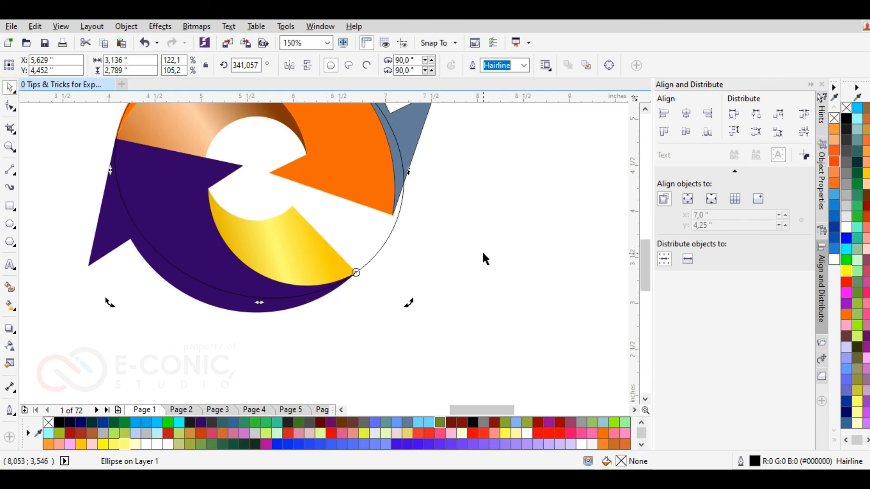
{"action": "scroll", "coordinate": [482, 255], "scroll_direction": "down", "scroll_amount": 1}
{"action": "key", "text": "Escape"}
{"action": "scroll", "coordinate": [297, 190], "scroll_direction": "up", "scroll_amount": 1}
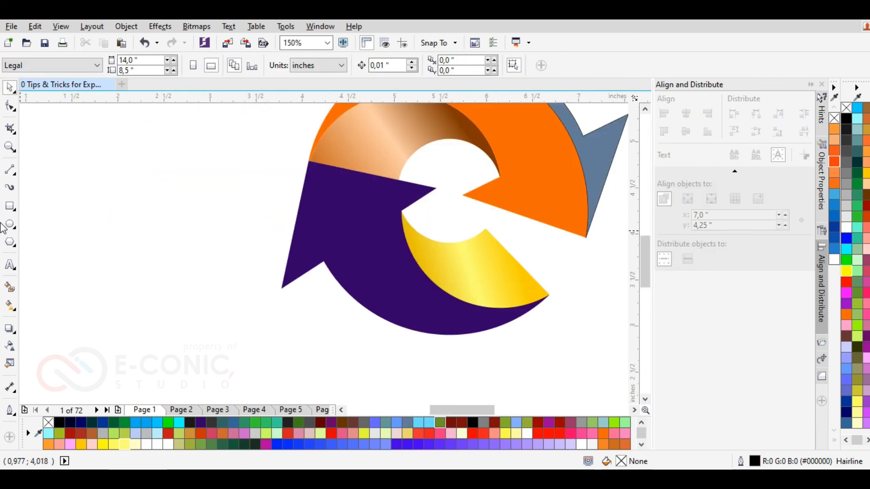
- Draw a guide line about 2.29 × 2.15 in through the purple arrow's upper corner and across its body, and convert its long segment to a curve
{"action": "left_click", "coordinate": [10, 171]}
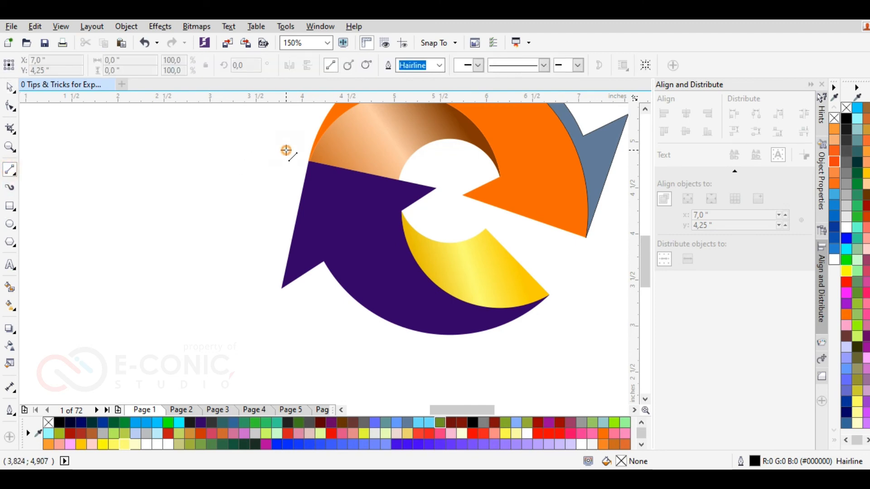
{"action": "mouse_move", "coordinate": [279, 152]}
{"action": "left_mouse_down"}
{"action": "mouse_move", "coordinate": [309, 160]}
{"action": "mouse_move", "coordinate": [403, 264]}
{"action": "mouse_move", "coordinate": [500, 327]}
{"action": "mouse_move", "coordinate": [490, 350]}
{"action": "left_mouse_up"}
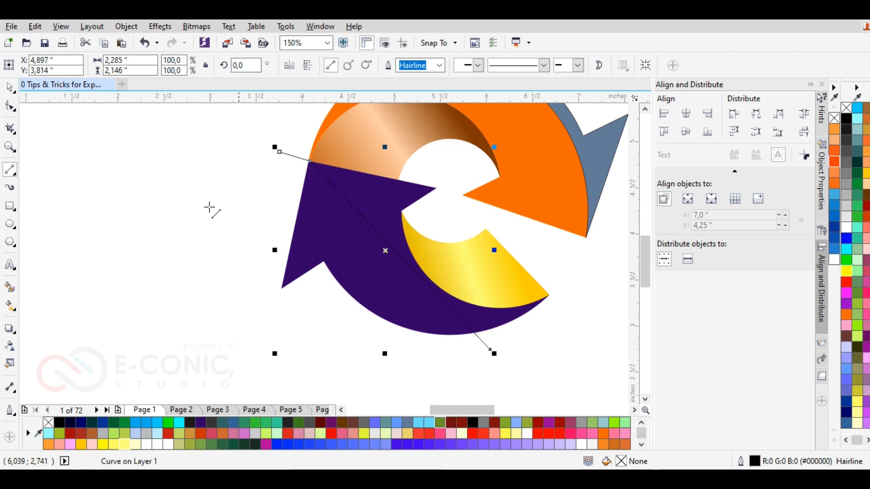
{"action": "left_click", "coordinate": [10, 107]}
{"action": "left_click_drag", "start_coordinate": [308, 161], "coordinate": [308, 161]}
{"action": "left_click", "coordinate": [180, 65]}
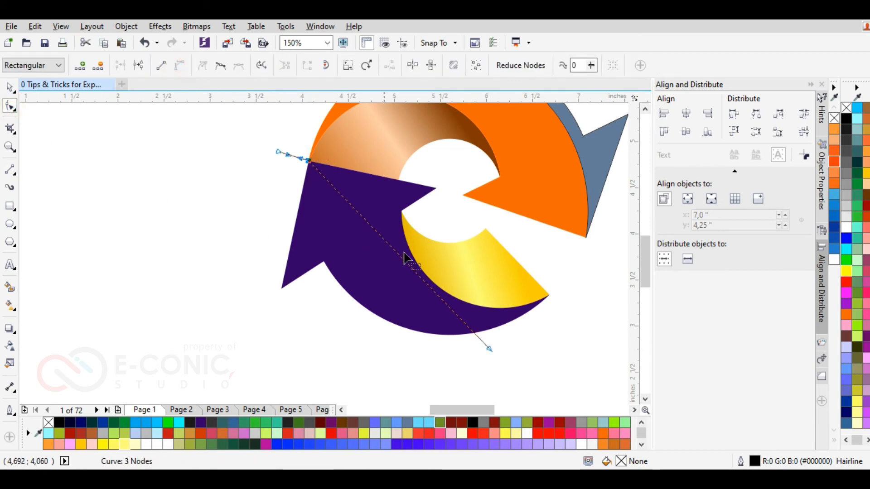
{"action": "left_click", "coordinate": [491, 349]}
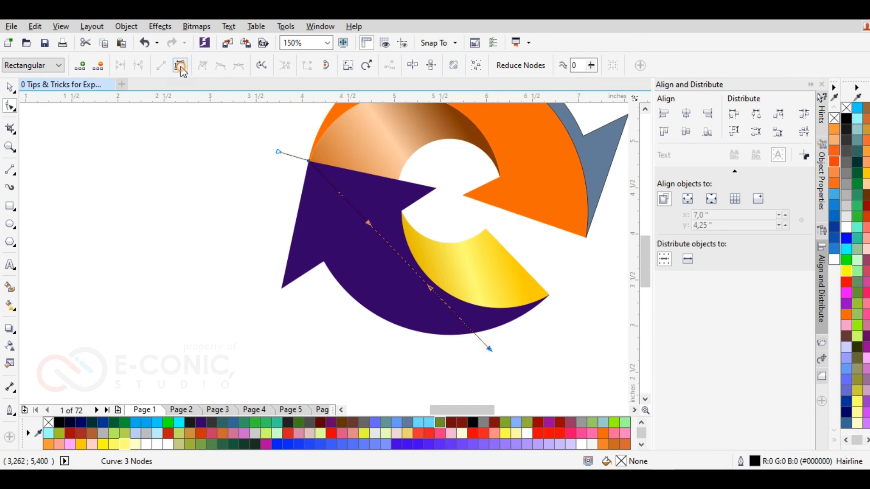
- Bend the guide curve into an arc from the purple arrow's upper corner to its lower outer edge, about 2.43 × 1.92 in overall
{"action": "left_click_drag", "start_coordinate": [393, 258], "coordinate": [373, 279]}
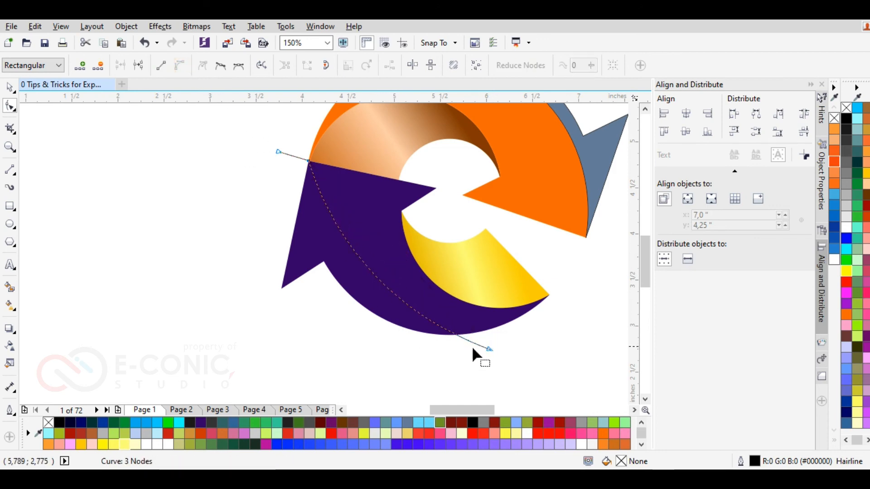
{"action": "left_click_drag", "start_coordinate": [489, 349], "coordinate": [508, 344]}
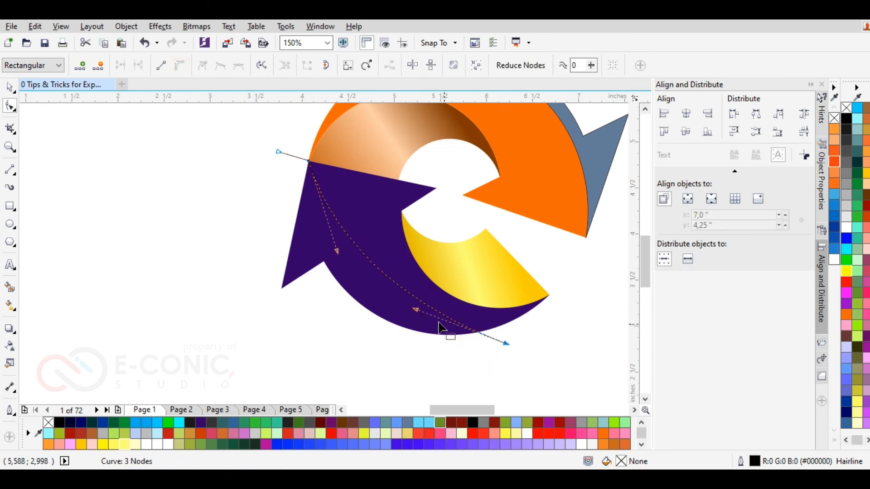
{"action": "left_click_drag", "start_coordinate": [415, 309], "coordinate": [412, 357]}
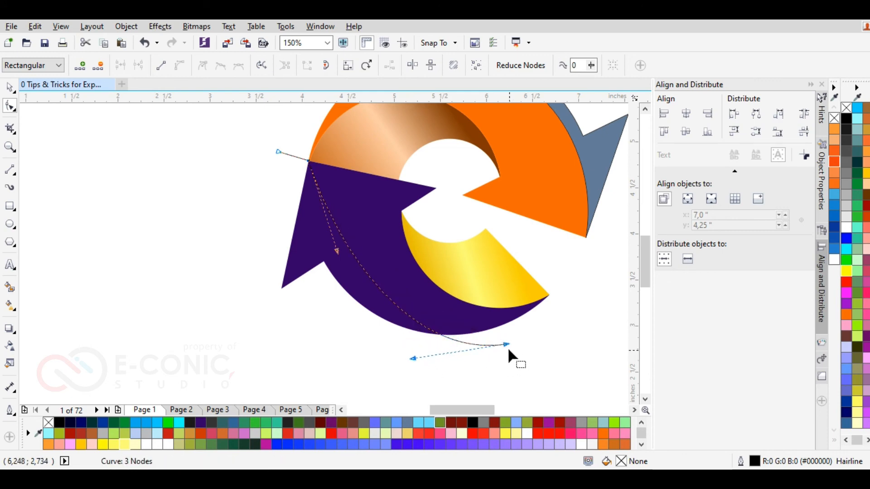
{"action": "left_click_drag", "start_coordinate": [506, 344], "coordinate": [503, 325]}
{"action": "left_click_drag", "start_coordinate": [410, 340], "coordinate": [412, 352]}
{"action": "left_click_drag", "start_coordinate": [336, 250], "coordinate": [329, 268]}
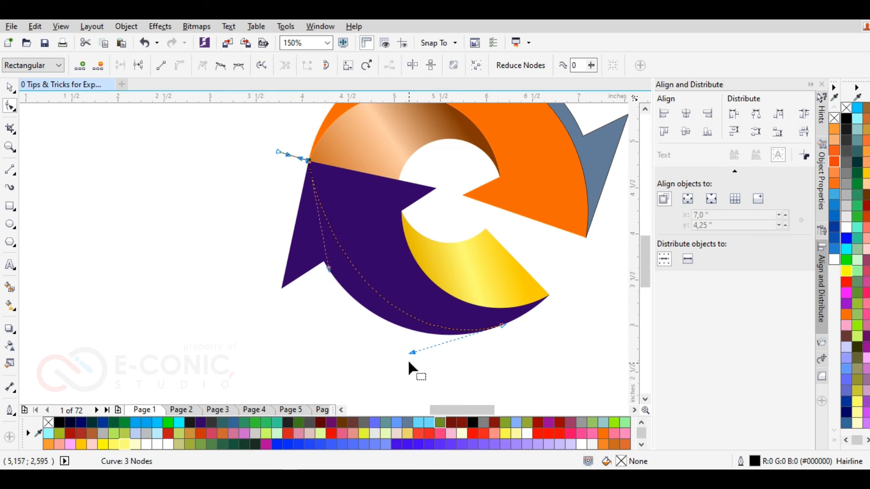
{"action": "left_click_drag", "start_coordinate": [412, 352], "coordinate": [414, 348]}
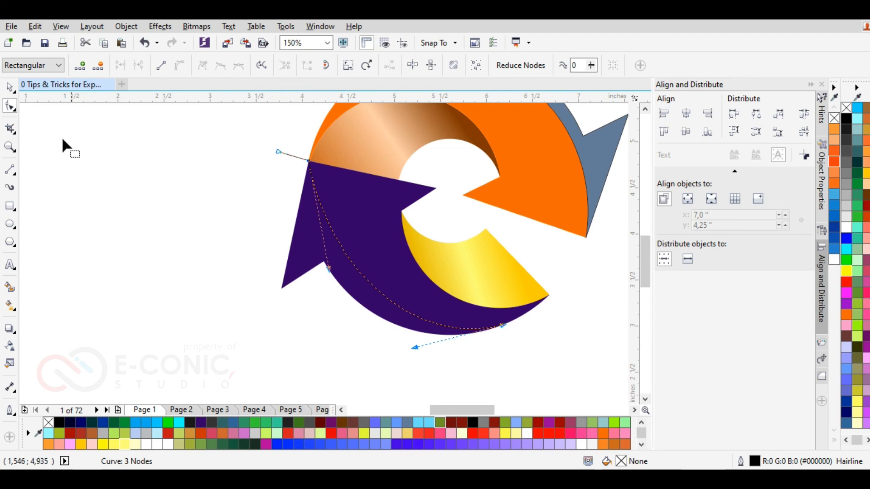
{"action": "left_click", "coordinate": [13, 93]}
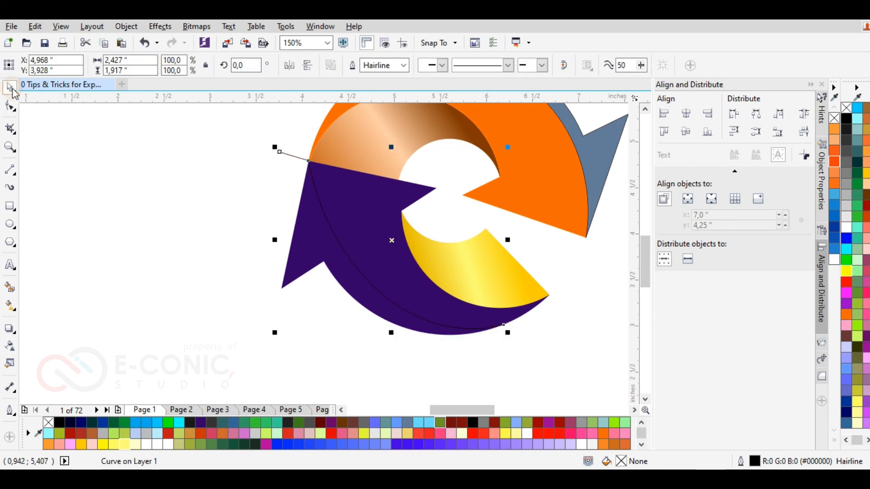
- Smart Fill the purple arrow's inner region with the grey-blue color and delete the guide curve
{"action": "left_click", "coordinate": [9, 286]}
{"action": "left_click", "coordinate": [345, 220]}
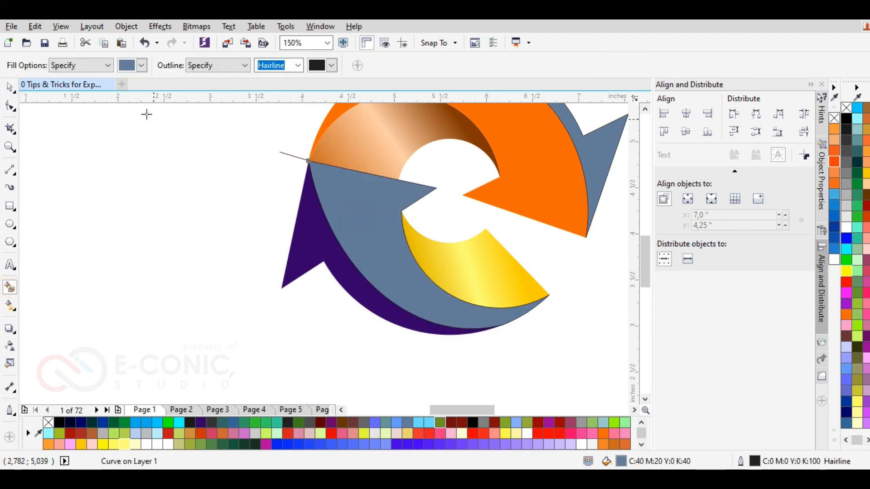
{"action": "left_click", "coordinate": [10, 87]}
{"action": "left_click", "coordinate": [210, 160]}
{"action": "left_click", "coordinate": [293, 156]}
{"action": "key", "text": "Delete"}
- Fill the purple arrow's new inner band with Deep Purple and give it a uniform transparency of 35
{"action": "left_click", "coordinate": [398, 218]}
{"action": "left_click", "coordinate": [250, 170]}
{"action": "left_click", "coordinate": [339, 177]}
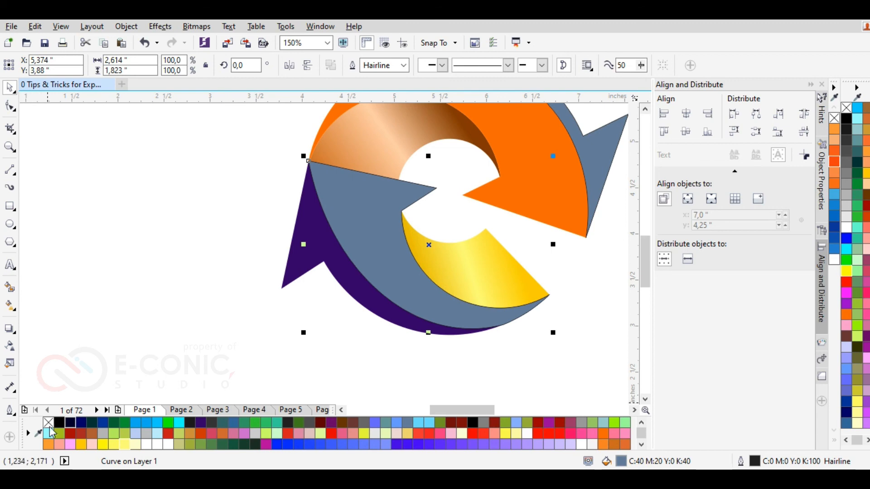
{"action": "left_click", "coordinate": [200, 422]}
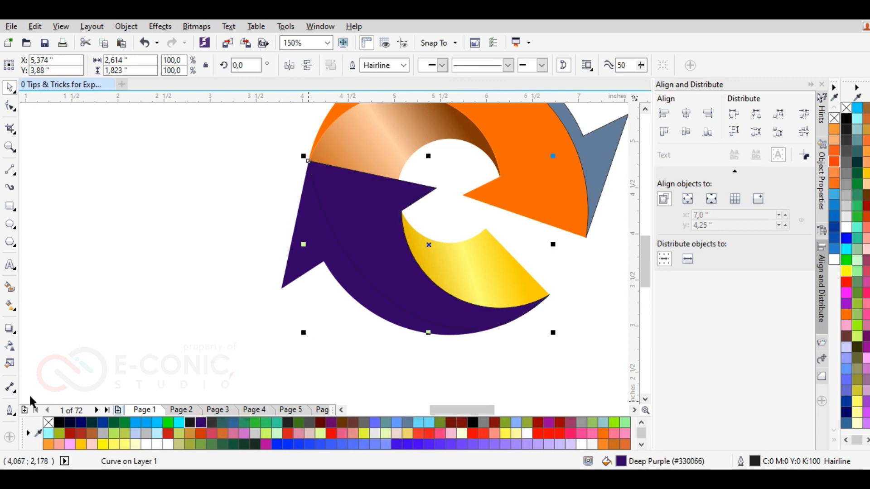
{"action": "left_click", "coordinate": [6, 347]}
{"action": "mouse_move", "coordinate": [401, 347]}
{"action": "left_mouse_down"}
{"action": "mouse_move", "coordinate": [424, 352]}
{"action": "mouse_move", "coordinate": [404, 348]}
{"action": "mouse_move", "coordinate": [413, 346]}
{"action": "left_mouse_up"}
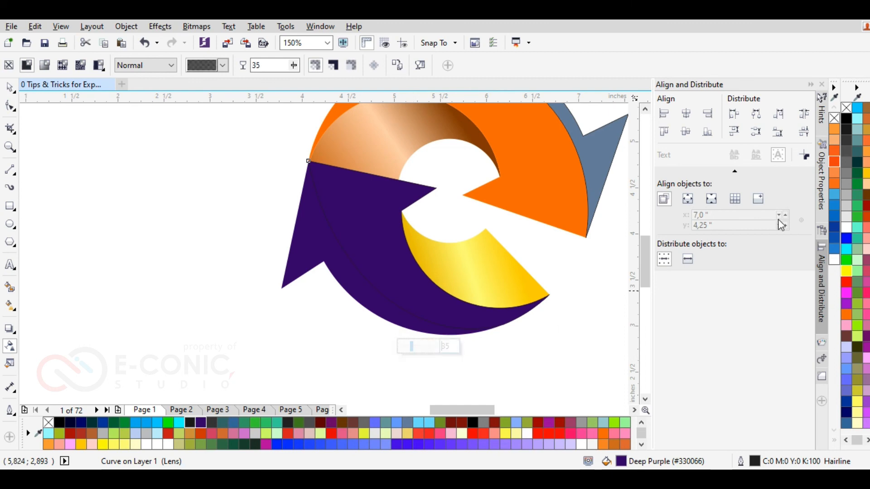
- Fill the purple arrow's inner band and the orange arrow's outer band with white
{"action": "left_click", "coordinate": [846, 227]}
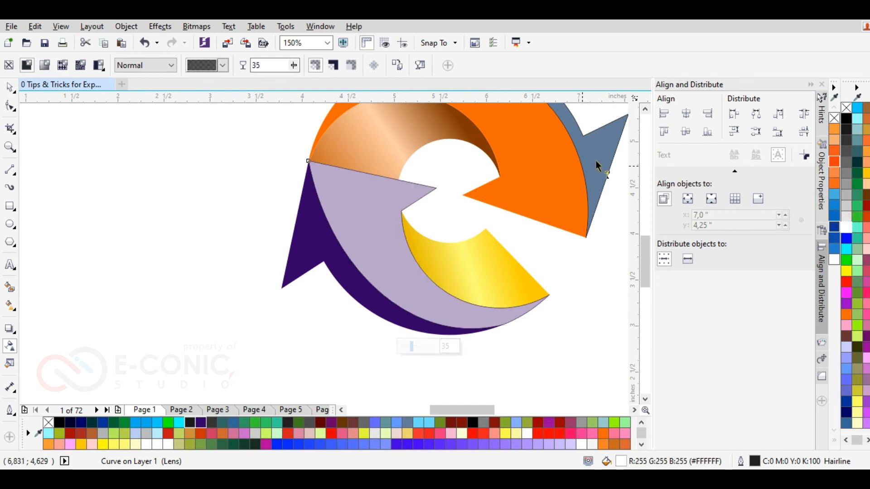
{"action": "left_click", "coordinate": [611, 154]}
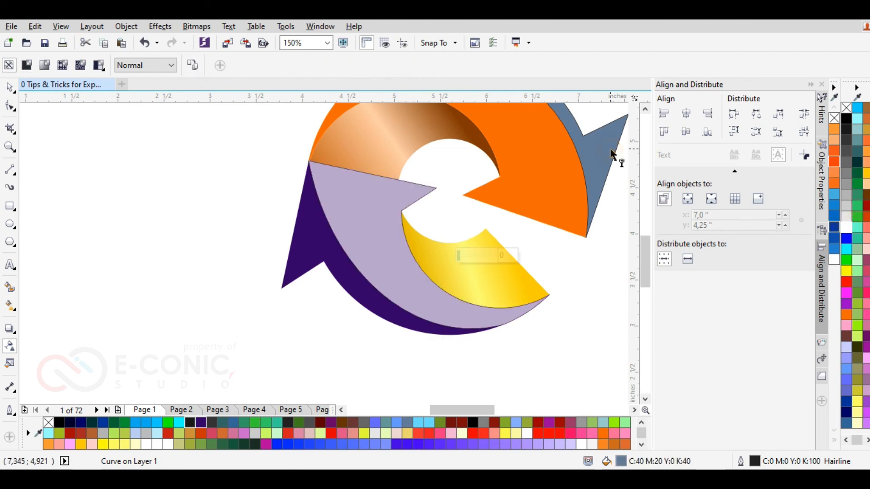
{"action": "left_click", "coordinate": [846, 227]}
{"action": "scroll", "coordinate": [540, 164], "scroll_direction": "down", "scroll_amount": 1}
{"action": "scroll", "coordinate": [524, 121], "scroll_direction": "up", "scroll_amount": 1}
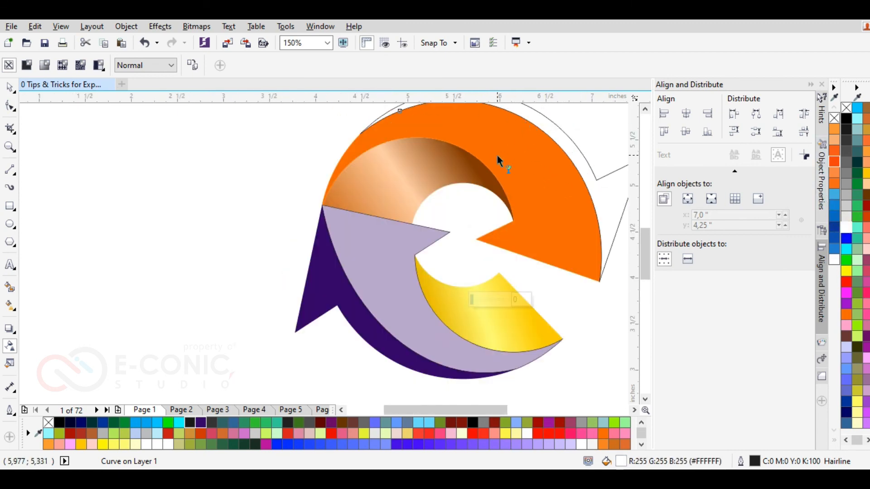
- Remove the outlines from the orange arrow's outer band and the purple arrow's inner band
{"action": "right_click", "coordinate": [846, 108]}
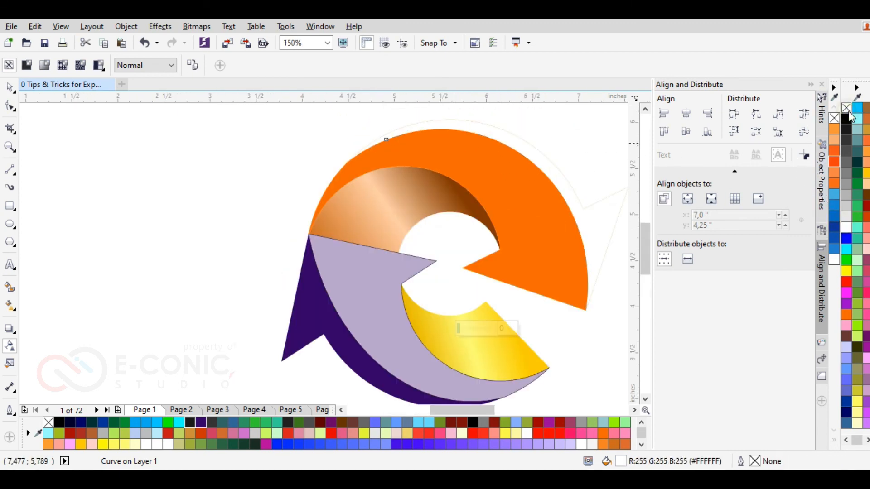
{"action": "left_click", "coordinate": [416, 355]}
{"action": "right_click", "coordinate": [844, 106]}
- Apply uniform transparency to the white bands, 69 on the orange arrow and 90 on the purple arrow
{"action": "left_click", "coordinate": [574, 209]}
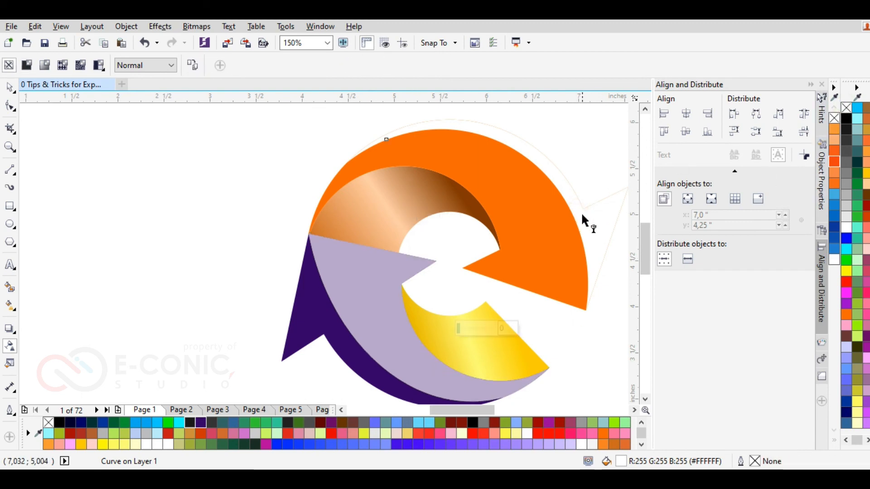
{"action": "left_click", "coordinate": [487, 329]}
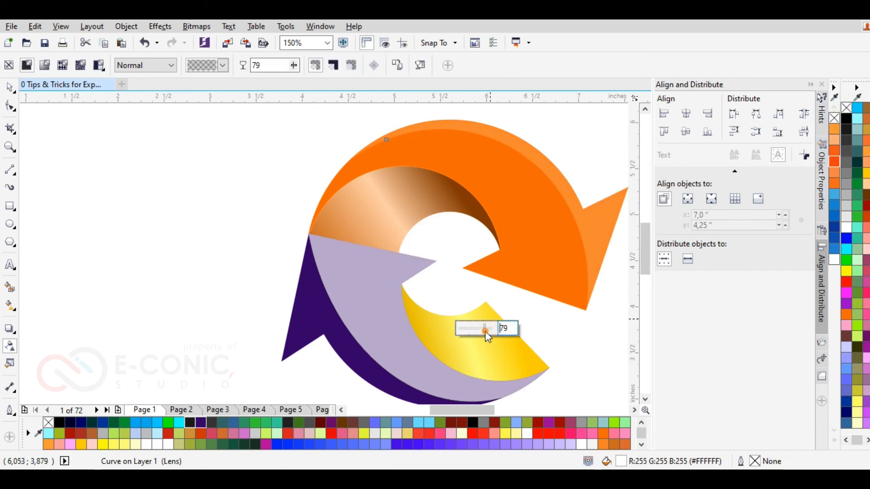
{"action": "left_click", "coordinate": [386, 333]}
{"action": "left_click_drag", "start_coordinate": [425, 217], "coordinate": [430, 219]}
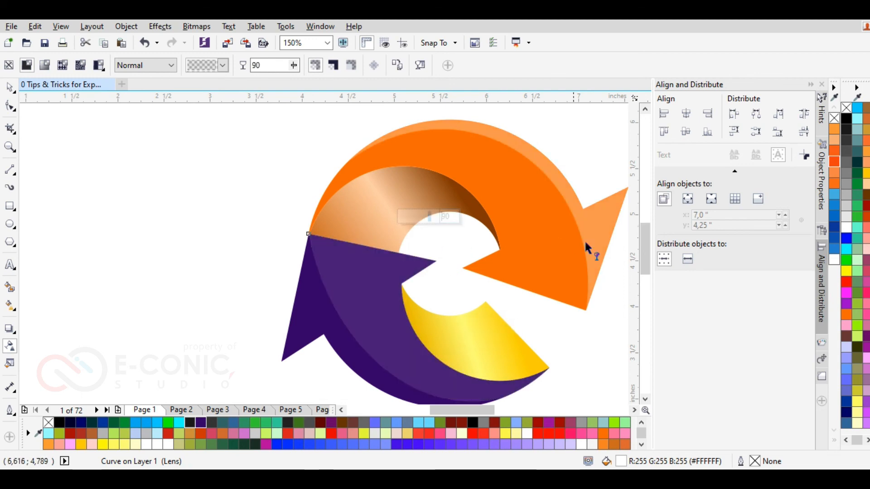
- Try a transparency of 90 on the orange arrow's outer band and settle on 80
{"action": "left_click", "coordinate": [586, 268]}
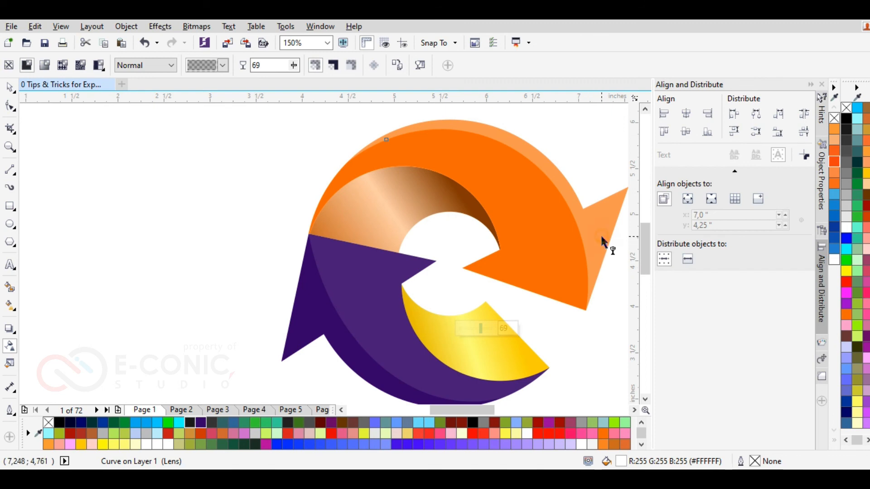
{"action": "double_click", "coordinate": [252, 68]}
{"action": "type", "text": "90"}
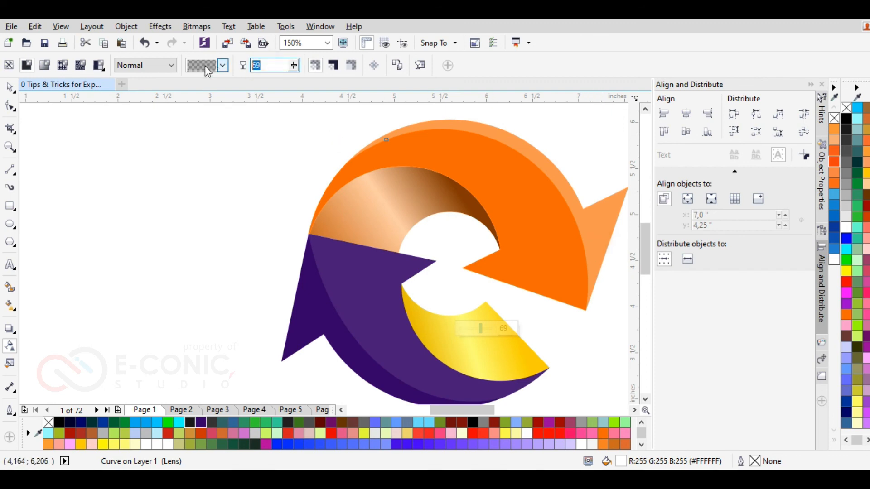
{"action": "key", "text": "Return"}
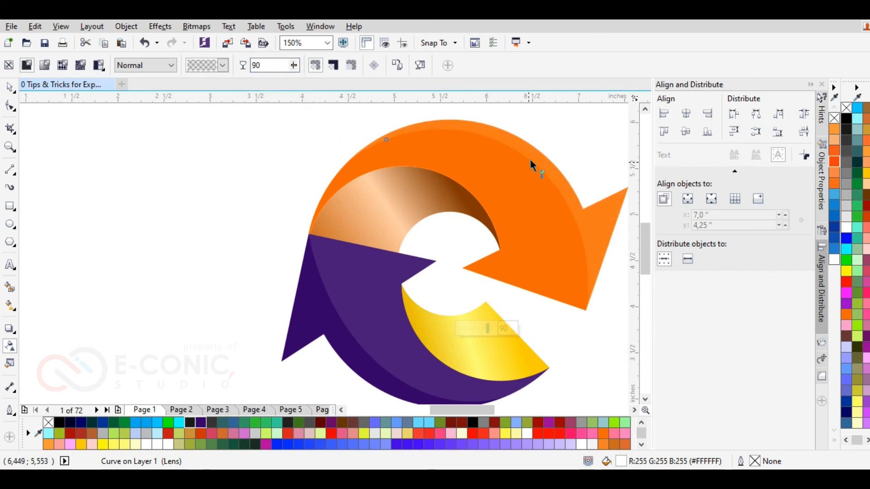
{"action": "double_click", "coordinate": [265, 65]}
{"action": "type", "text": "80"}
{"action": "key", "text": "Return"}
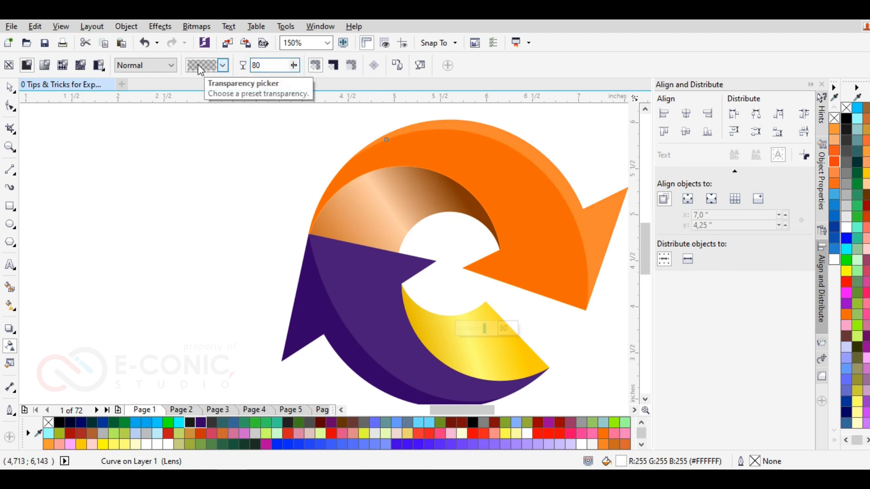
- Try transparencies of 95 and 86 on the purple arrow's inner band, return it to 90 and deselect it
{"action": "left_click", "coordinate": [394, 281]}
{"action": "left_click_drag", "start_coordinate": [263, 65], "coordinate": [211, 71]}
{"action": "type", "text": "95"}
{"action": "key", "text": "Return"}
{"action": "left_click_drag", "start_coordinate": [264, 65], "coordinate": [213, 68]}
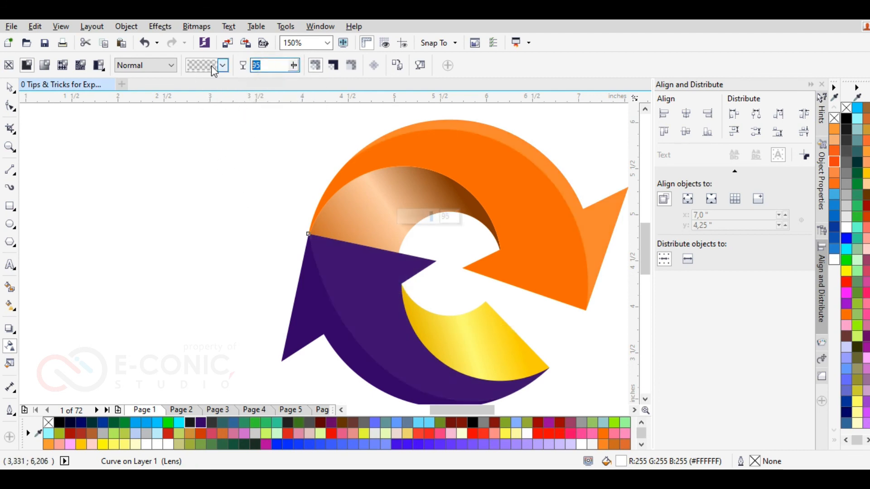
{"action": "type", "text": "86"}
{"action": "key", "text": "Return"}
{"action": "left_click_drag", "start_coordinate": [263, 65], "coordinate": [230, 66]}
{"action": "type", "text": "90"}
{"action": "key", "text": "Return"}
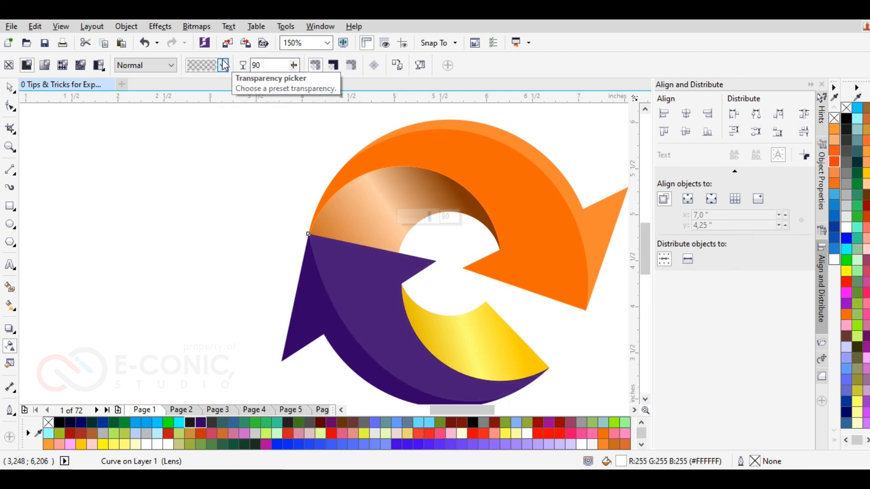
{"action": "left_click", "coordinate": [10, 86]}
{"action": "left_click", "coordinate": [137, 167]}
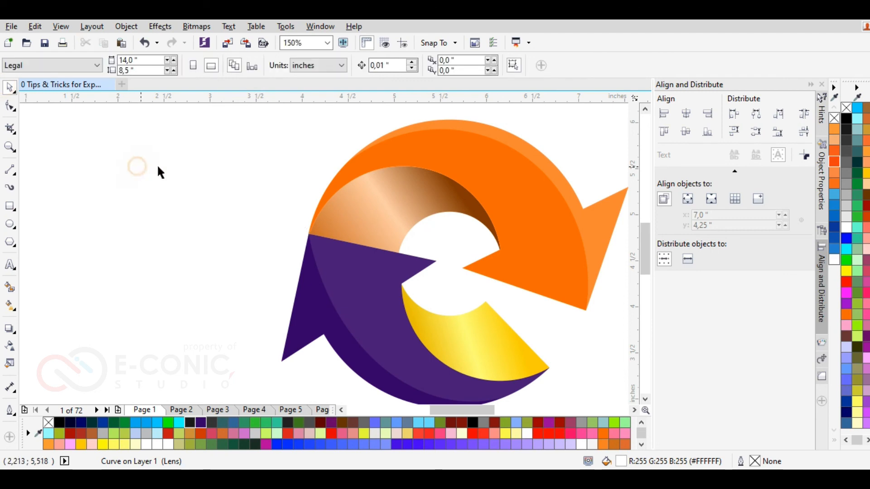
{"action": "scroll", "coordinate": [222, 175], "scroll_direction": "down", "scroll_amount": 2}
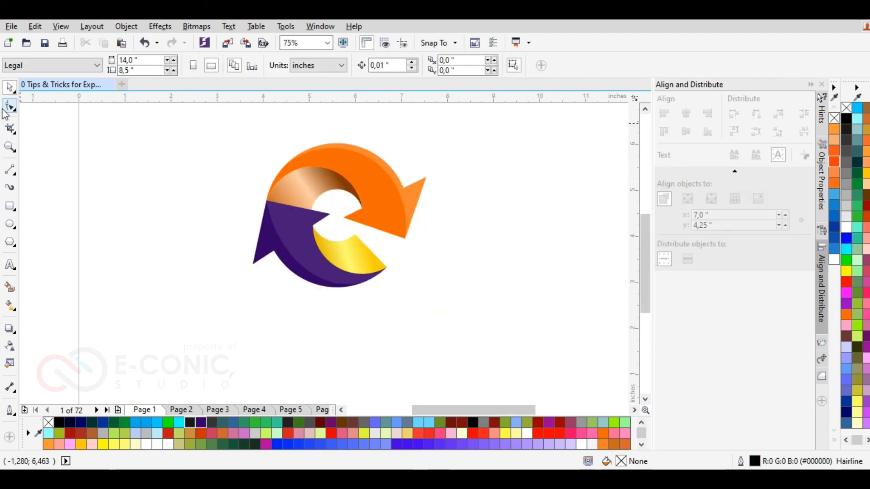
{"action": "scroll", "coordinate": [215, 208], "scroll_direction": "up", "scroll_amount": 2}
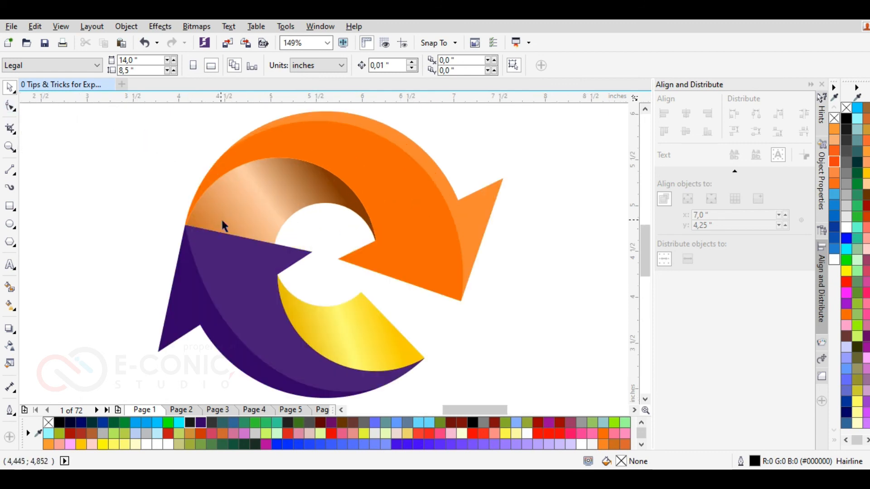